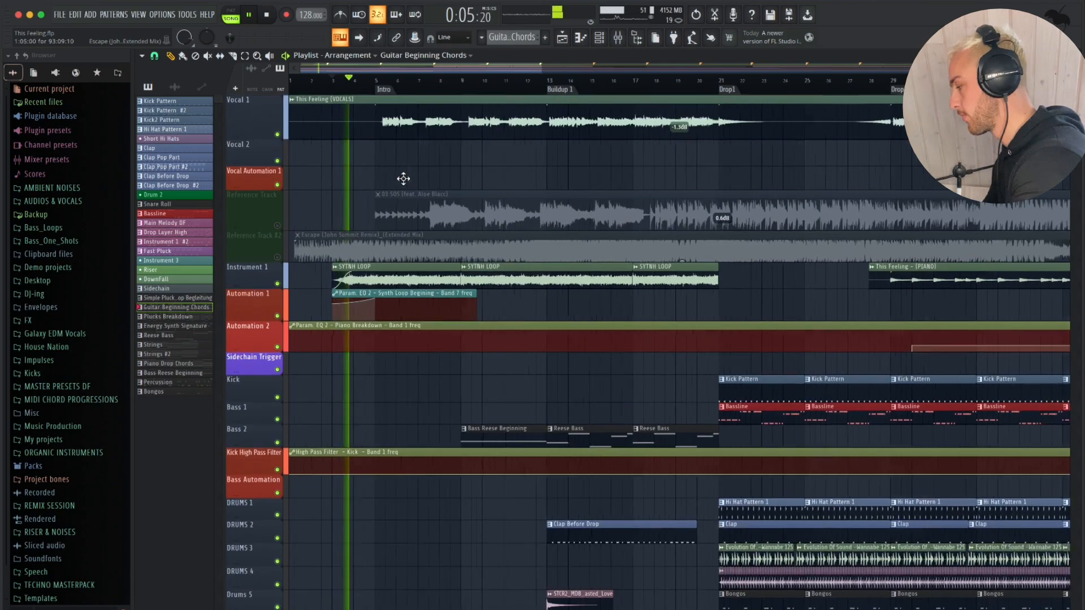
Step: Look over the intro and buildup clips in the playlist during playback, from the vocal tracks down to the drums, impact and automation tracks
scroll(403, 179, "down", 3)
scroll(403, 178, "up", 3)
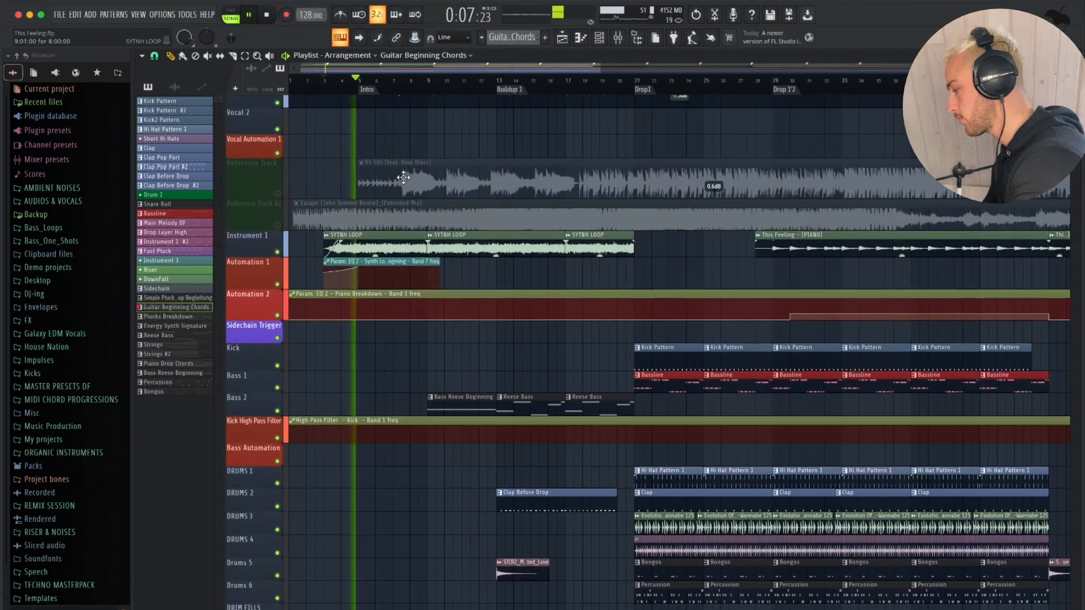
scroll(403, 178, "down", 1)
scroll(403, 177, "up", 2)
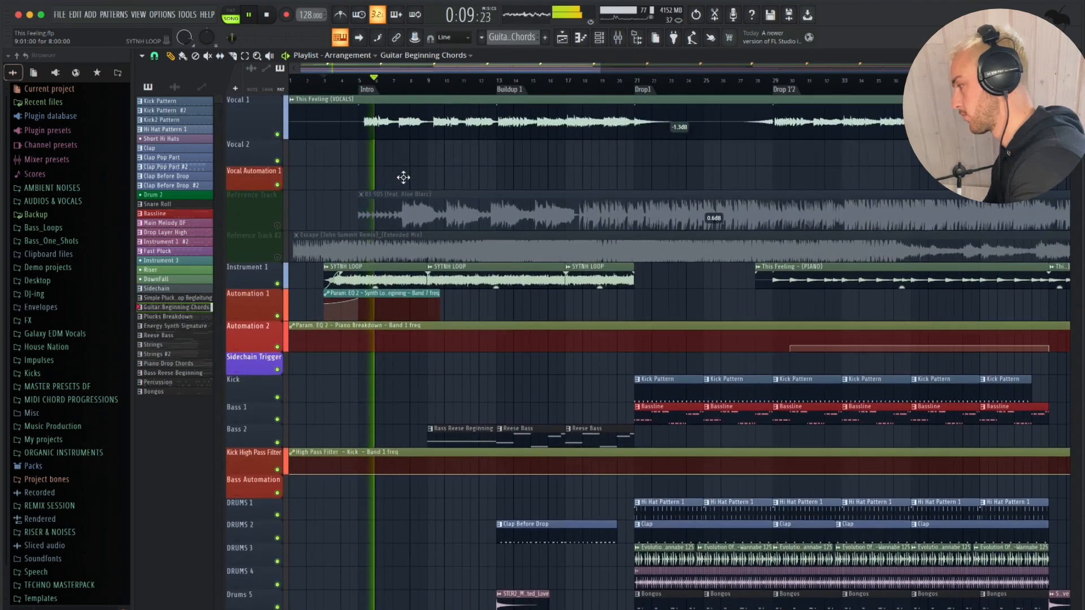
scroll(403, 178, "down", 3)
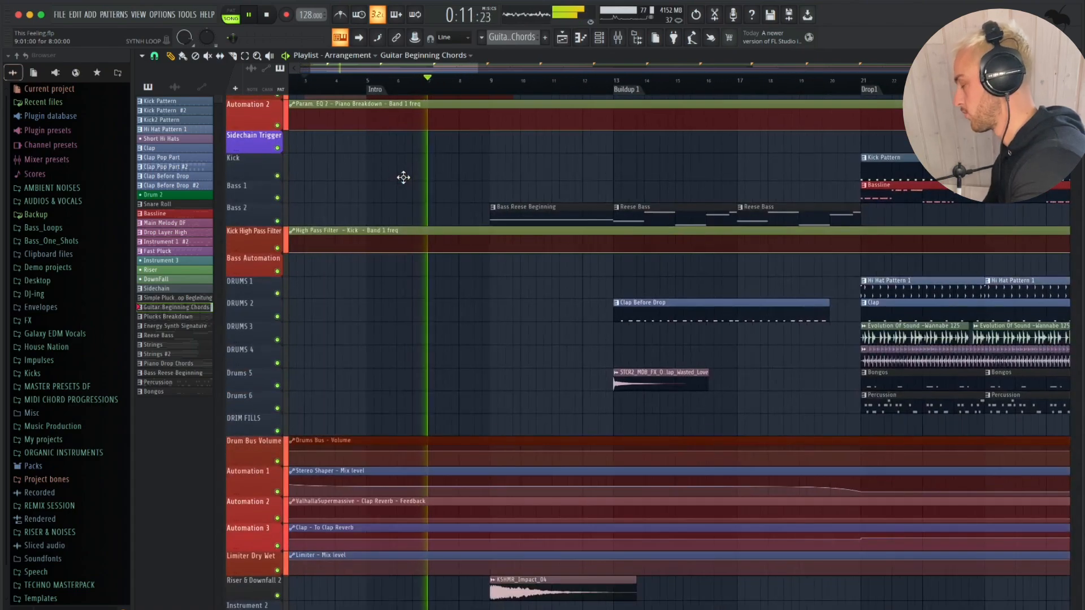
scroll(403, 178, "down", 2)
scroll(403, 178, "down", 3)
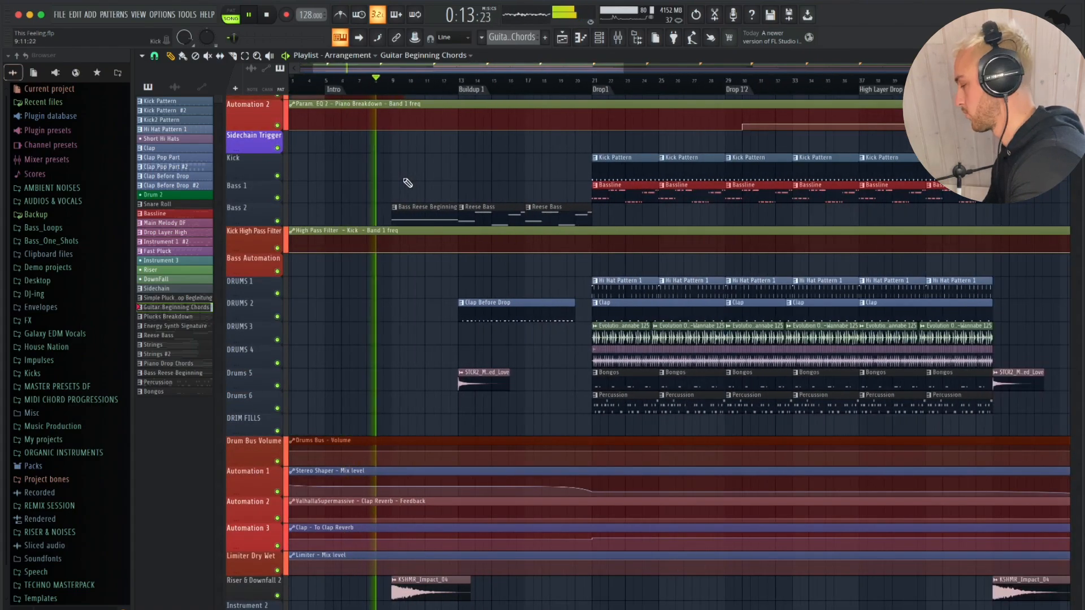
scroll(404, 178, "up", 4)
scroll(403, 178, "down", 1)
scroll(407, 182, "down", 6)
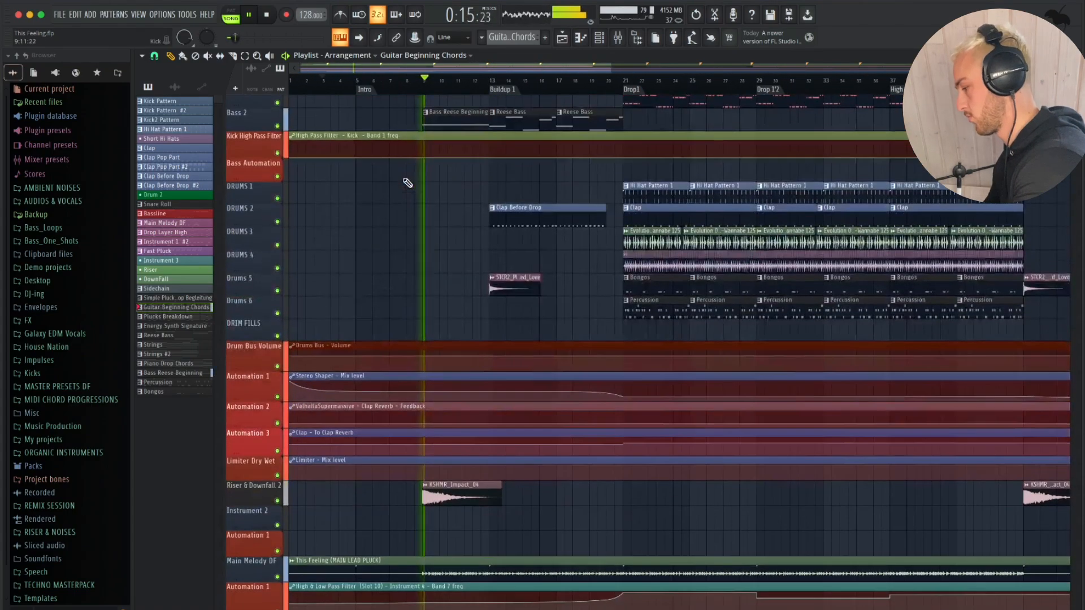
scroll(416, 259, "up", 2)
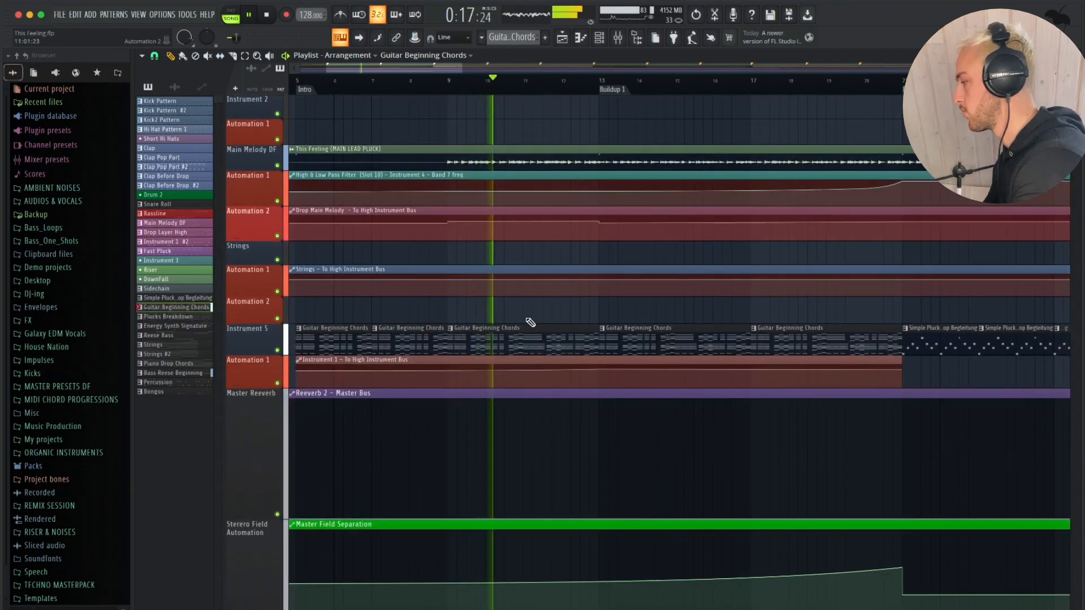
Step: Examine the main melody, strings and Instrument 5 tracks from the intro through the drops and breakdown while the song plays
scroll(527, 322, "down", 2)
scroll(527, 326, "up", 1)
scroll(527, 326, "up", 1)
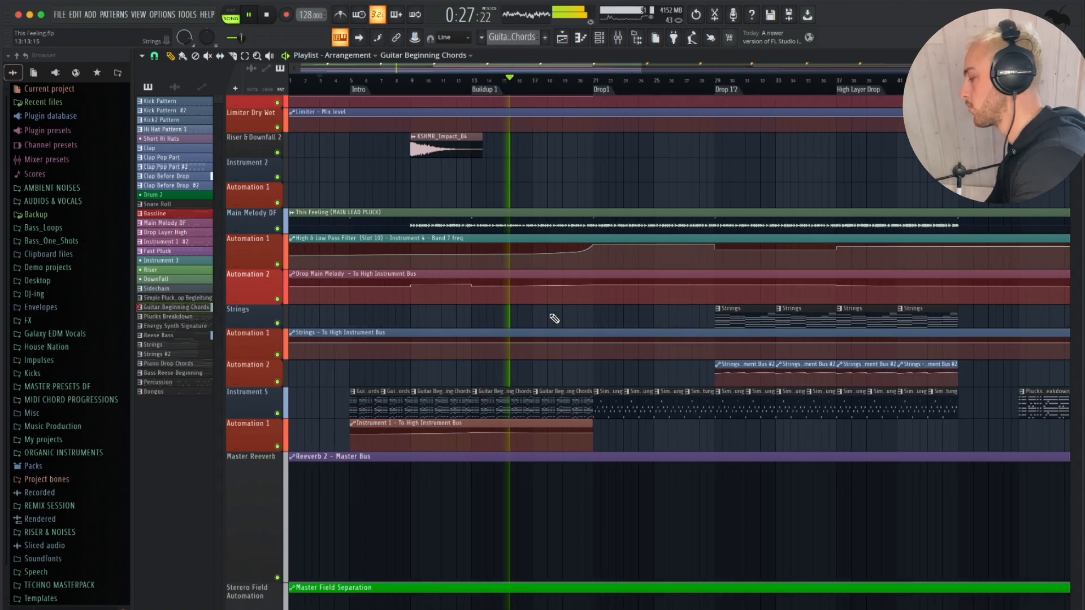
scroll(554, 318, "down", 3)
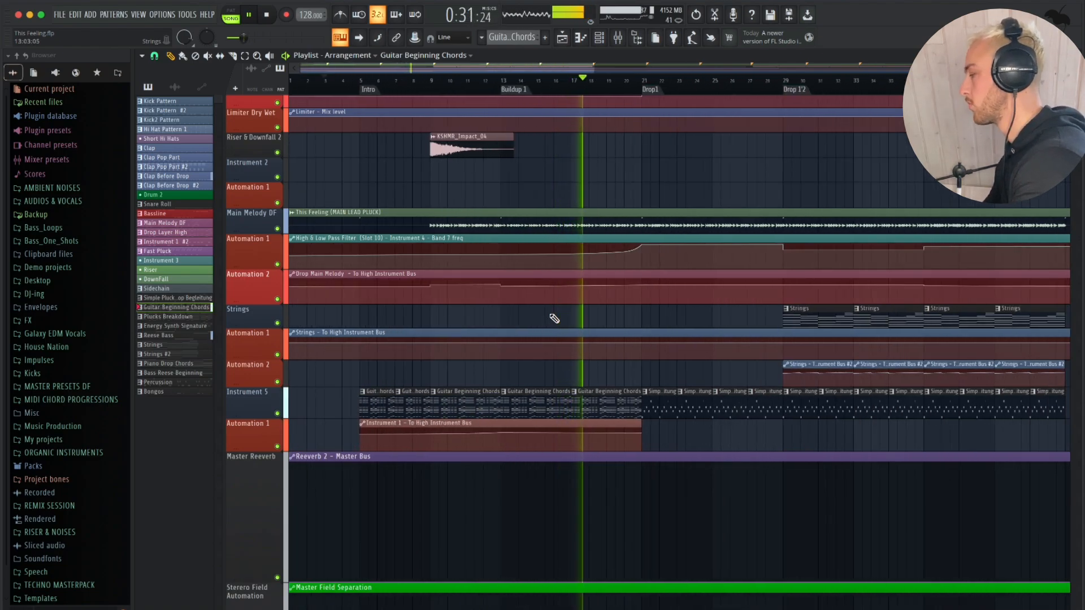
scroll(613, 311, "down", 2)
scroll(613, 310, "up", 1)
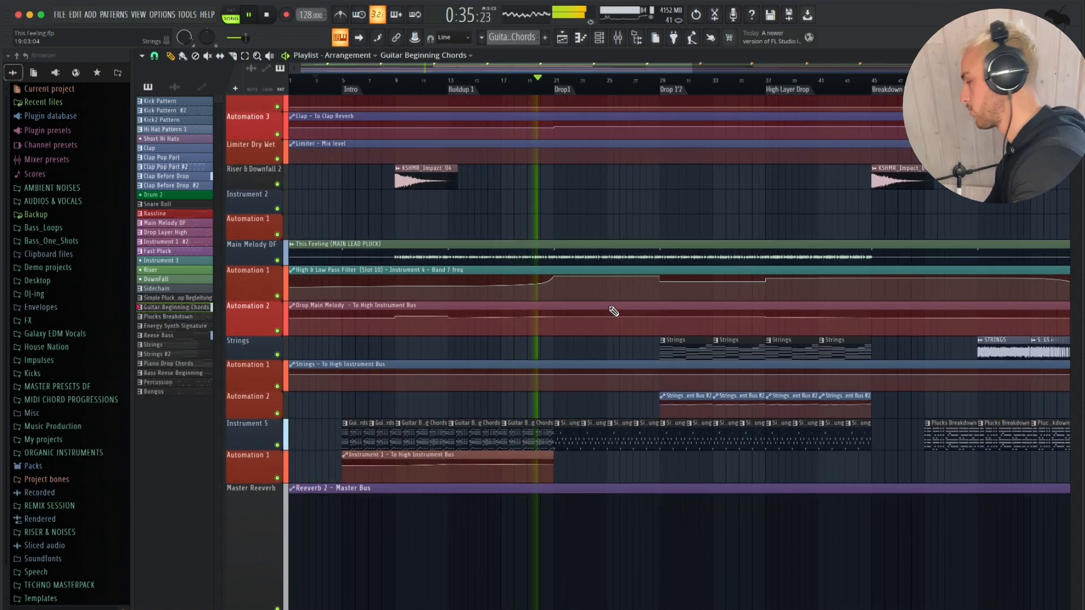
scroll(613, 311, "up", 1)
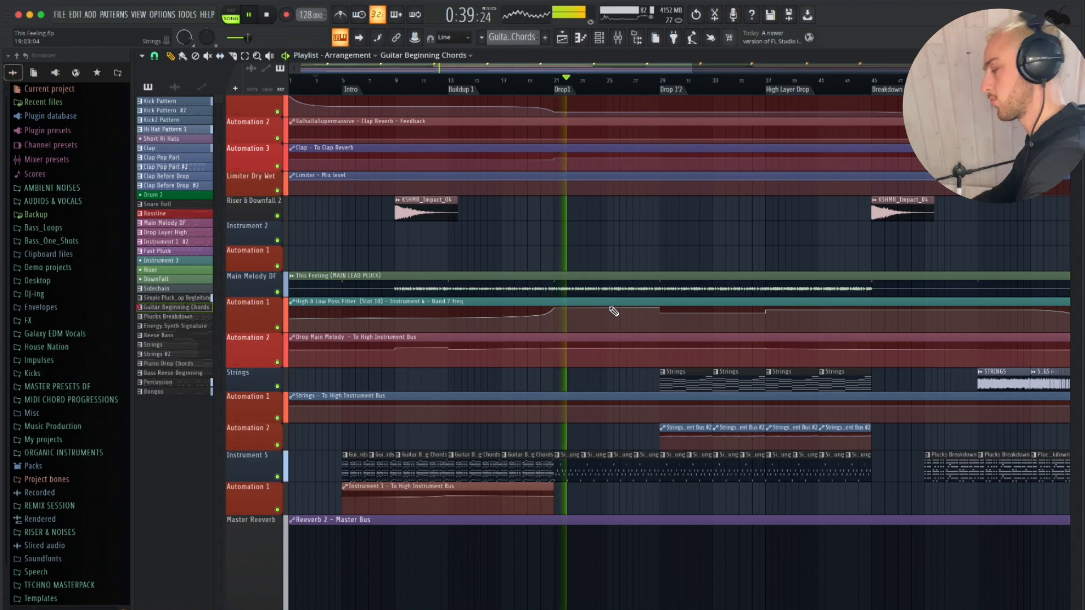
scroll(650, 246, "down", 2)
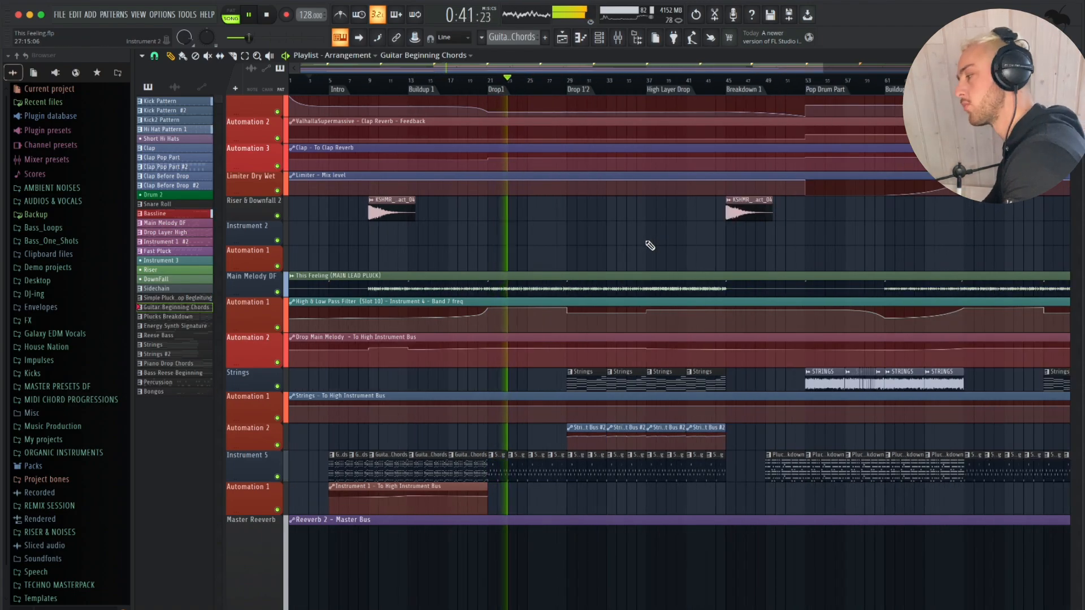
scroll(650, 245, "down", 1)
scroll(650, 245, "up", 2)
scroll(650, 245, "left", 2)
scroll(650, 246, "up", 15)
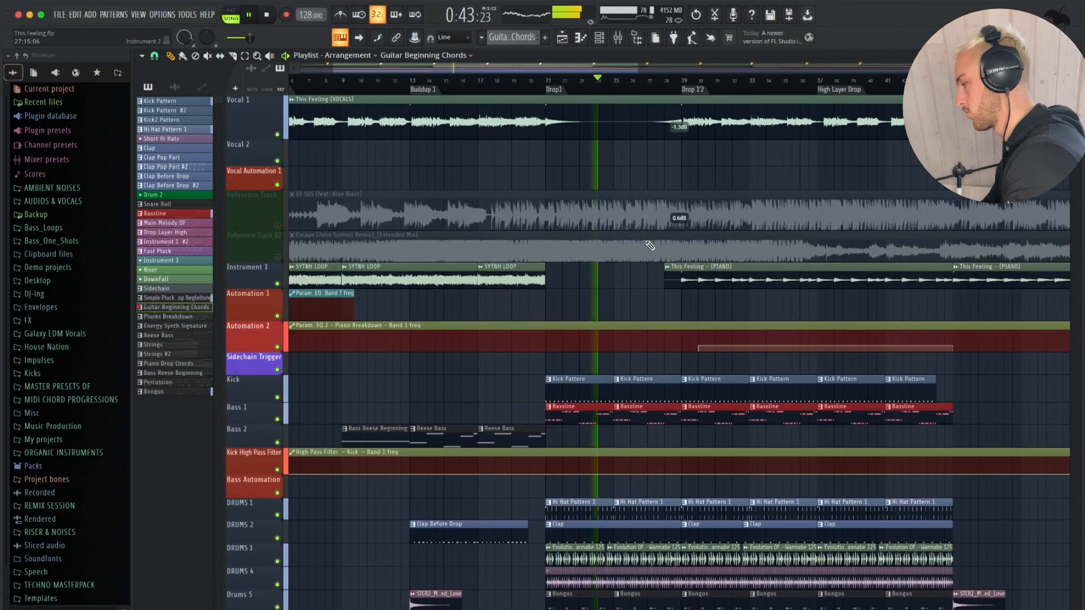
Step: Play the song from bar 4, just before the Intro marker, and view the SYTNH LOOP clip's sample settings
scroll(650, 245, "down", 15)
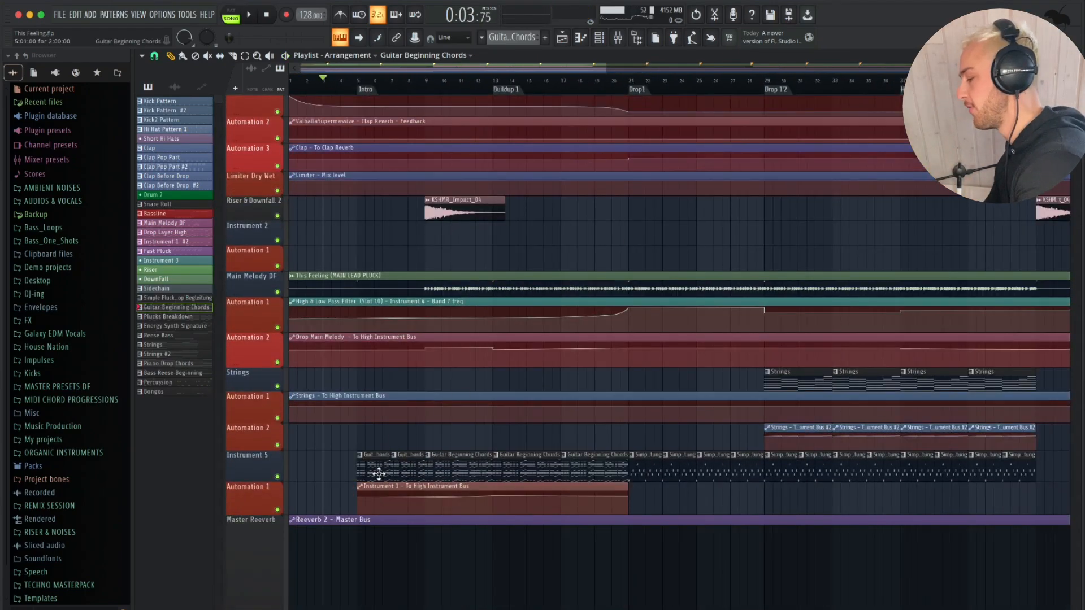
scroll(374, 474, "up", 3)
scroll(429, 195, "down", 5)
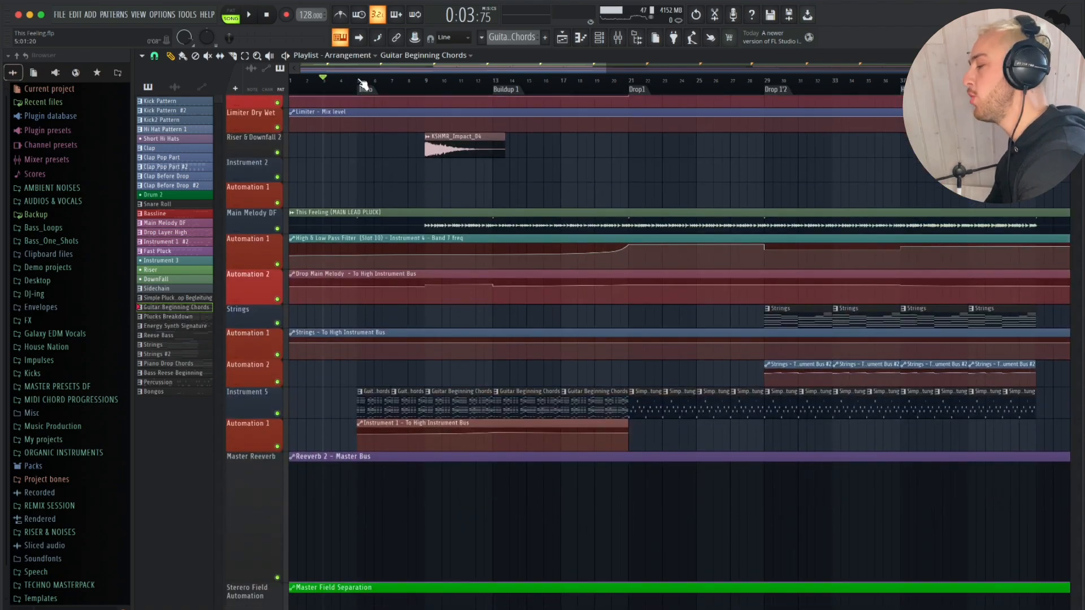
scroll(342, 91, "up", 6)
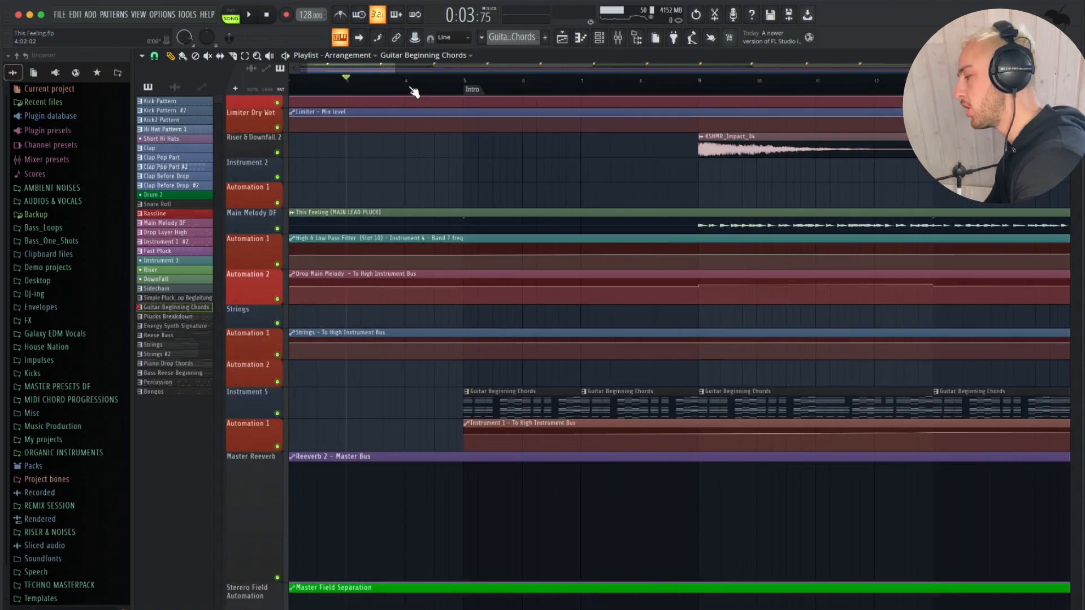
left_click(411, 89)
key("space")
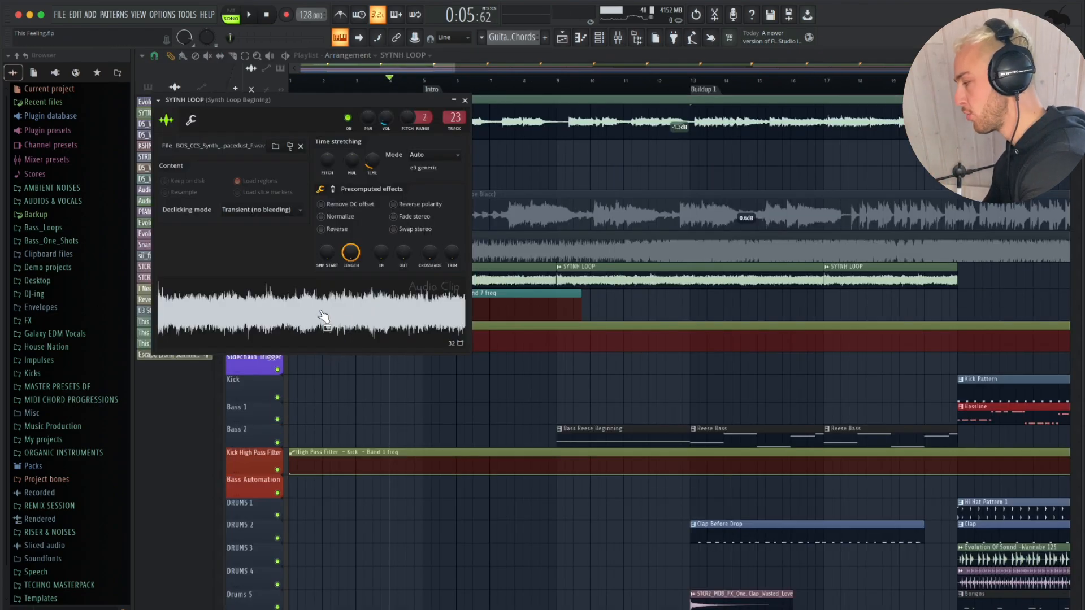
key("Escape")
Step: Open the first Guitar Beginning Chords clip on the Instrument 5 track in the piano roll and view its notes from the start
scroll(324, 315, "down", 20)
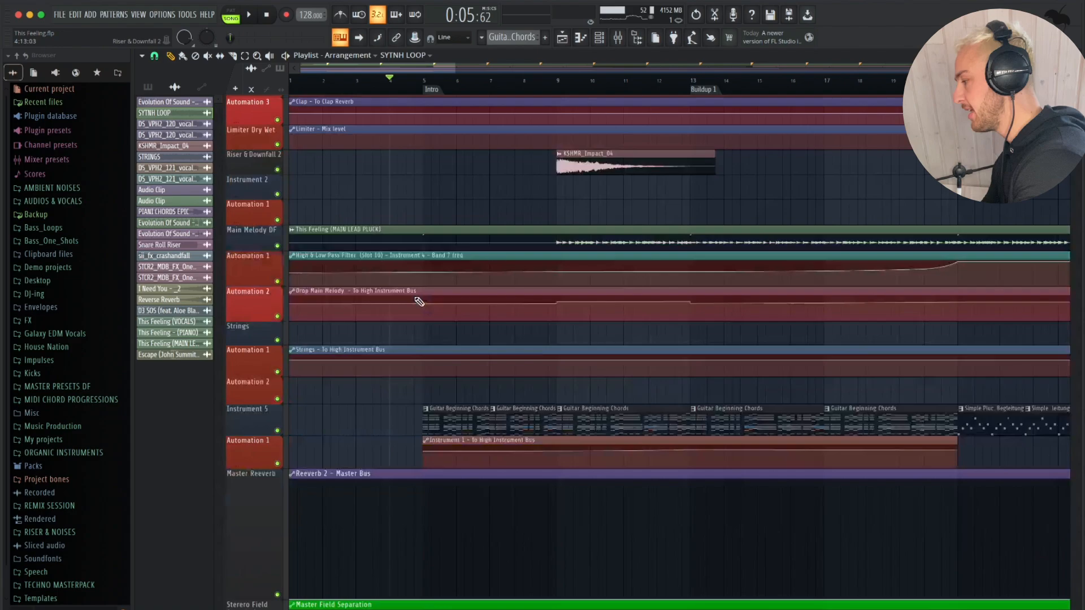
scroll(419, 302, "down", 10)
double_click(457, 177)
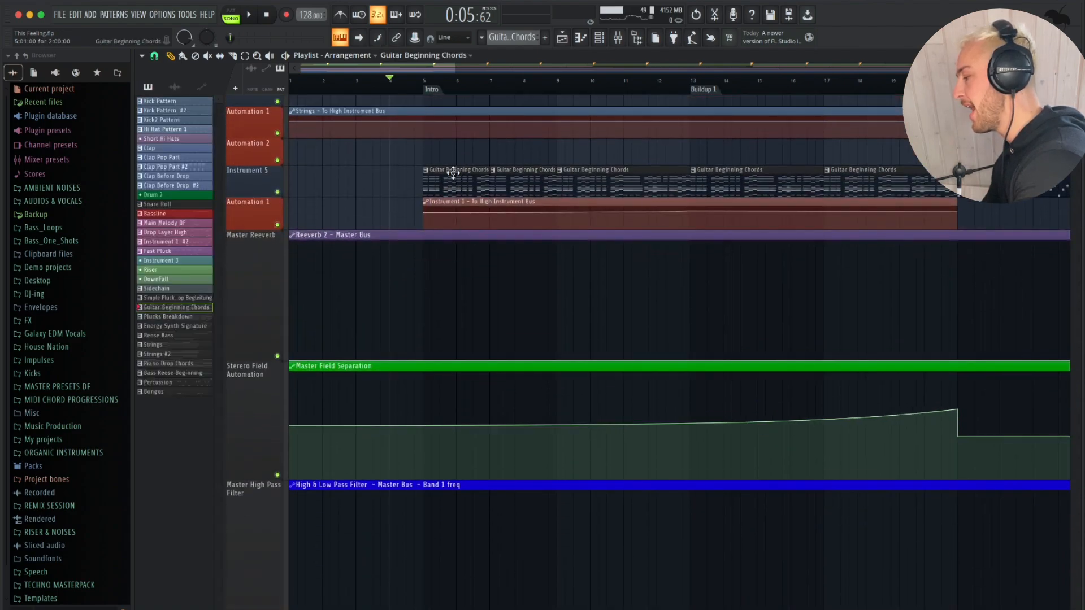
scroll(457, 177, "down", 5)
scroll(378, 228, "up", 3)
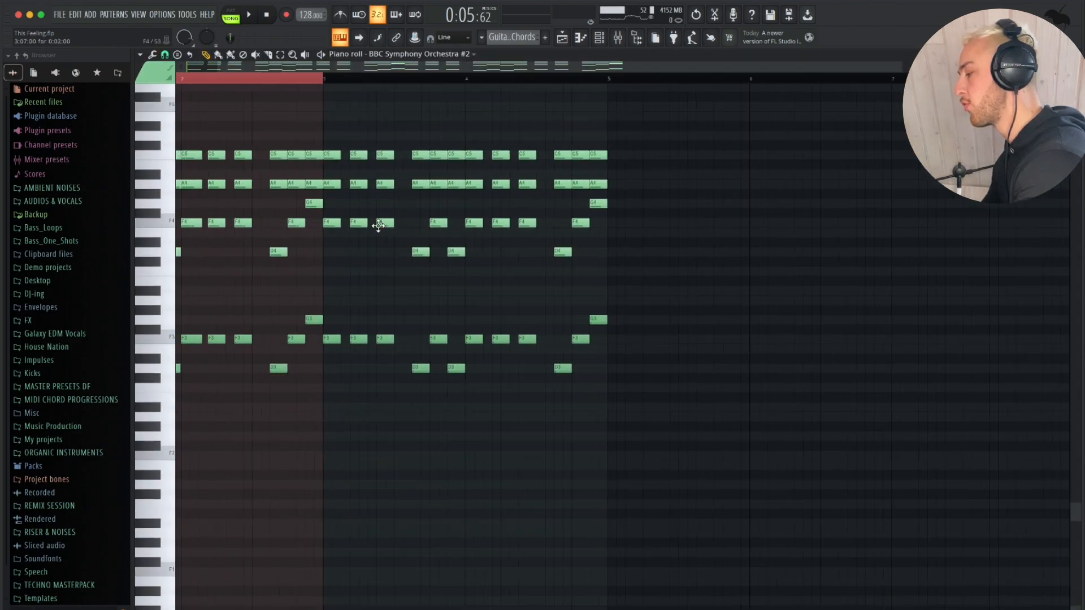
scroll(365, 211, "left", 3)
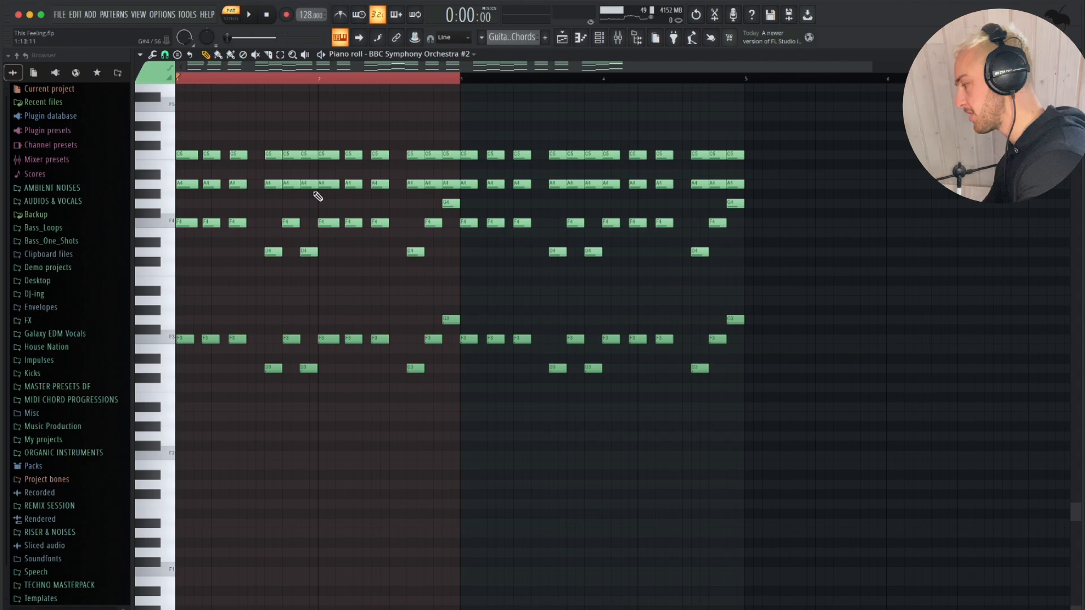
Step: Show the channel rack and play the guitar chords pattern to hear its BBC Symphony Orchestra #2 and Serum #4 layers
key("F6")
key("space")
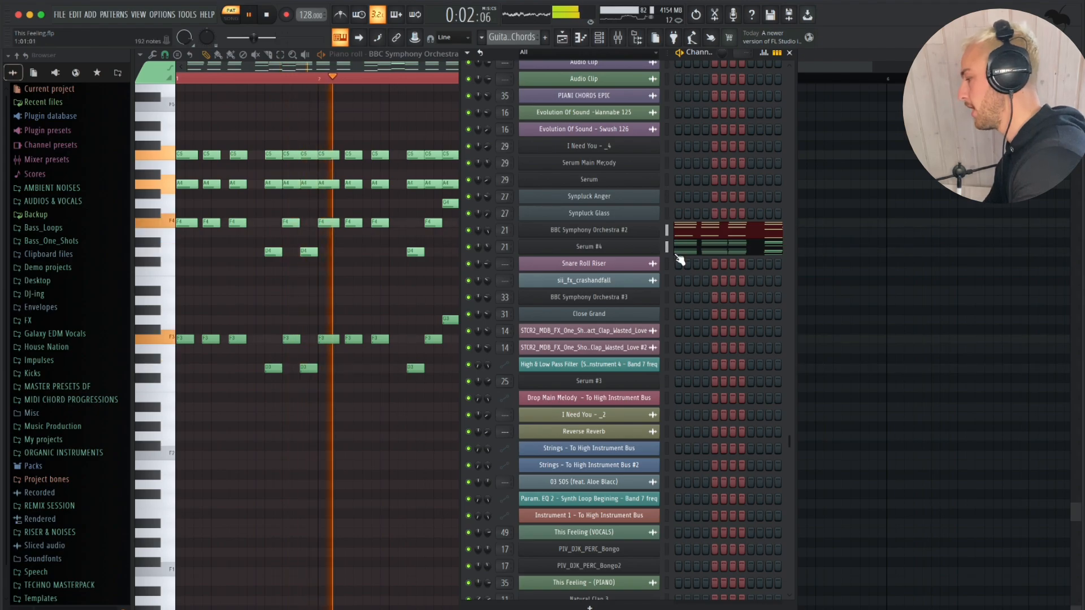
key("space")
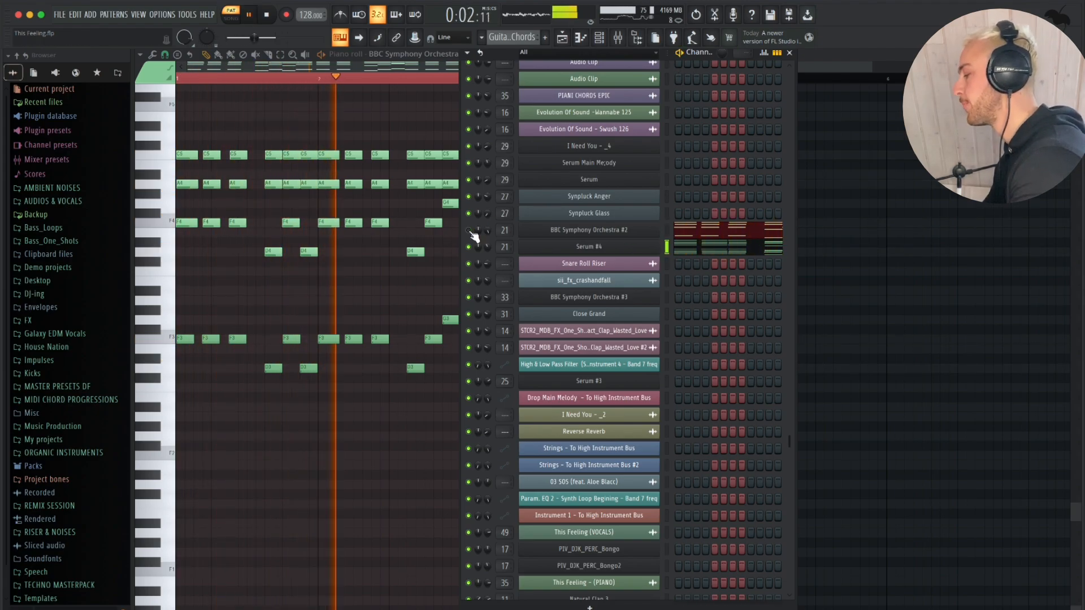
key("space")
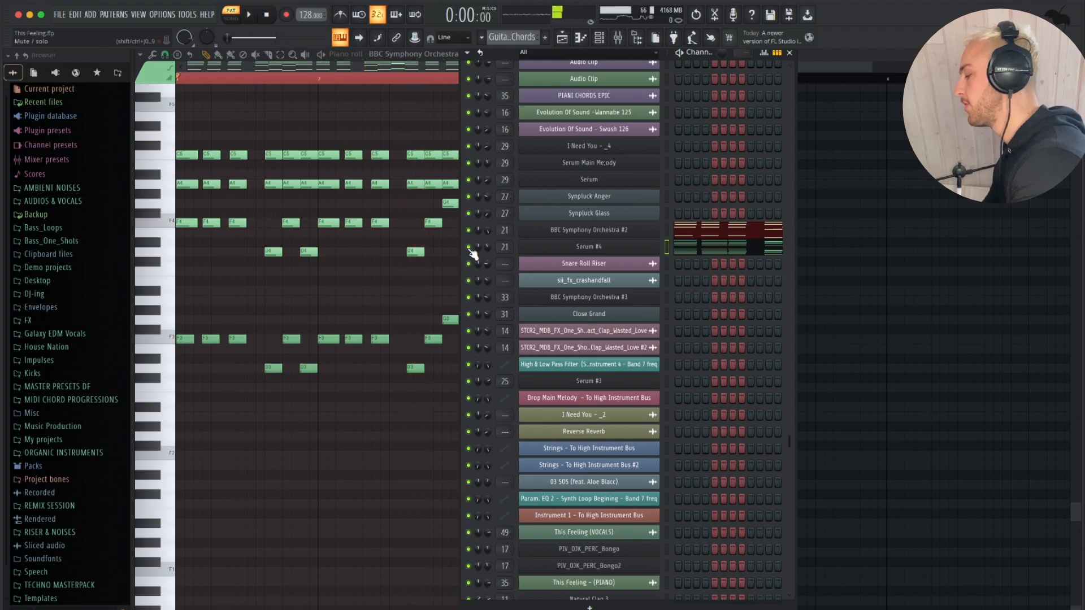
key("space")
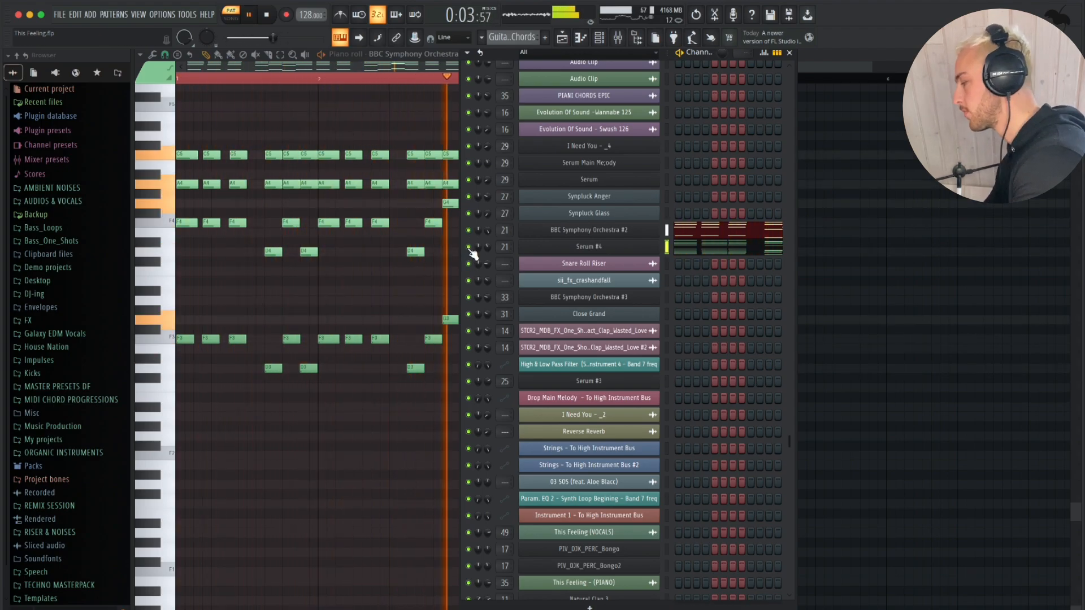
left_click(790, 52)
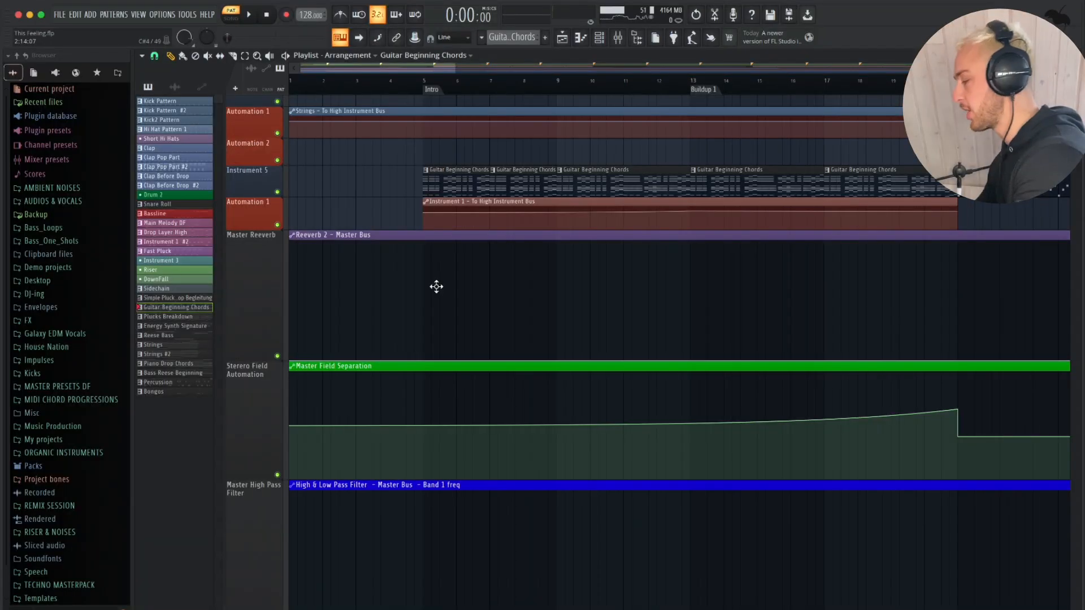
Step: View the sample settings of the KSHMR_Impact_04 clip on the Riser & Downfall 2 track
scroll(436, 286, "up", 4)
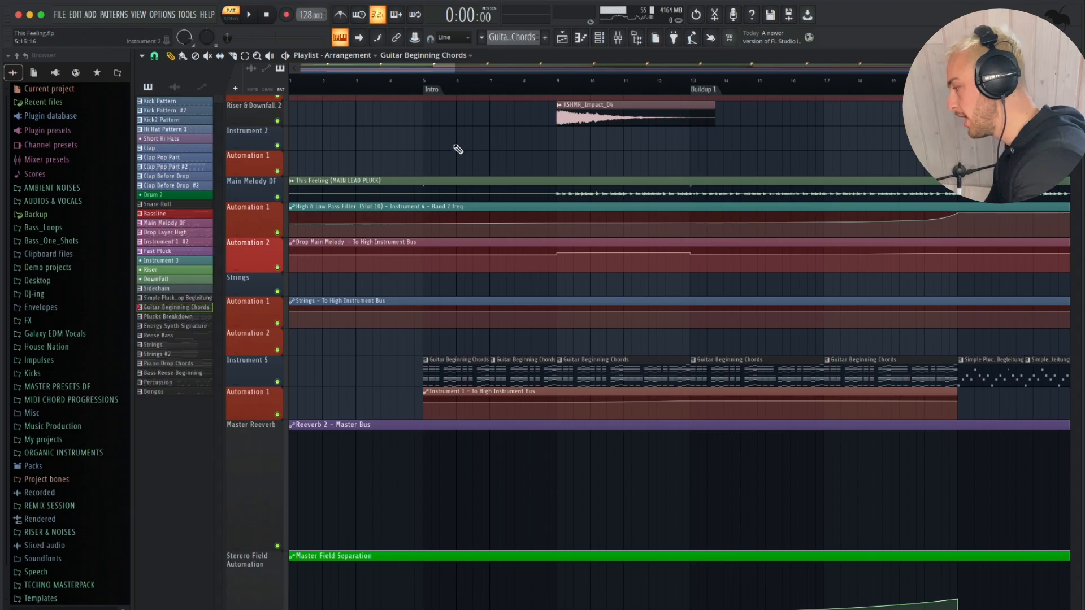
scroll(581, 271, "up", 4)
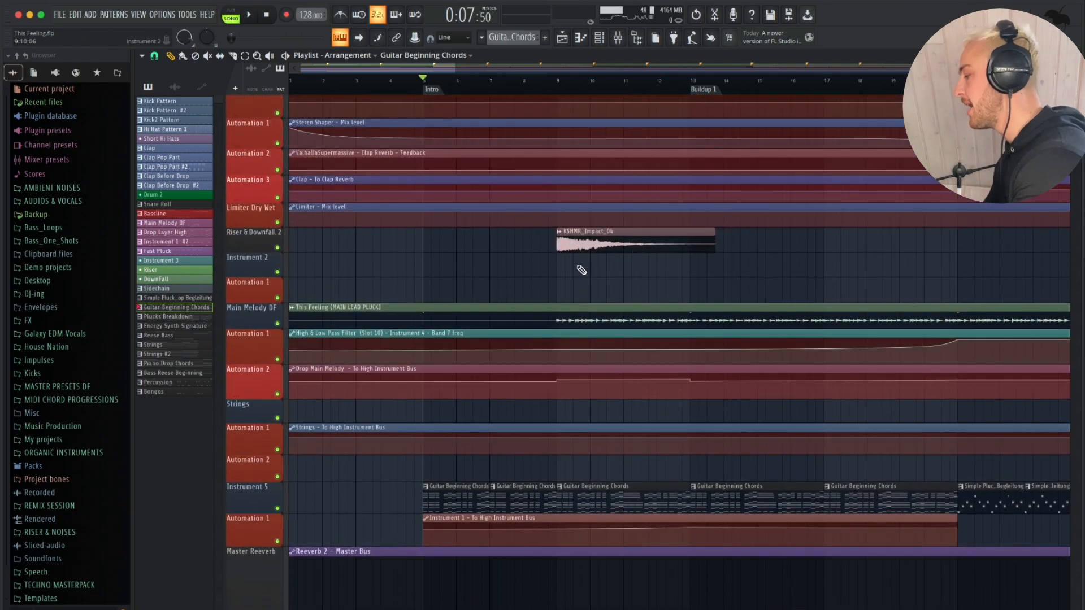
double_click(582, 231)
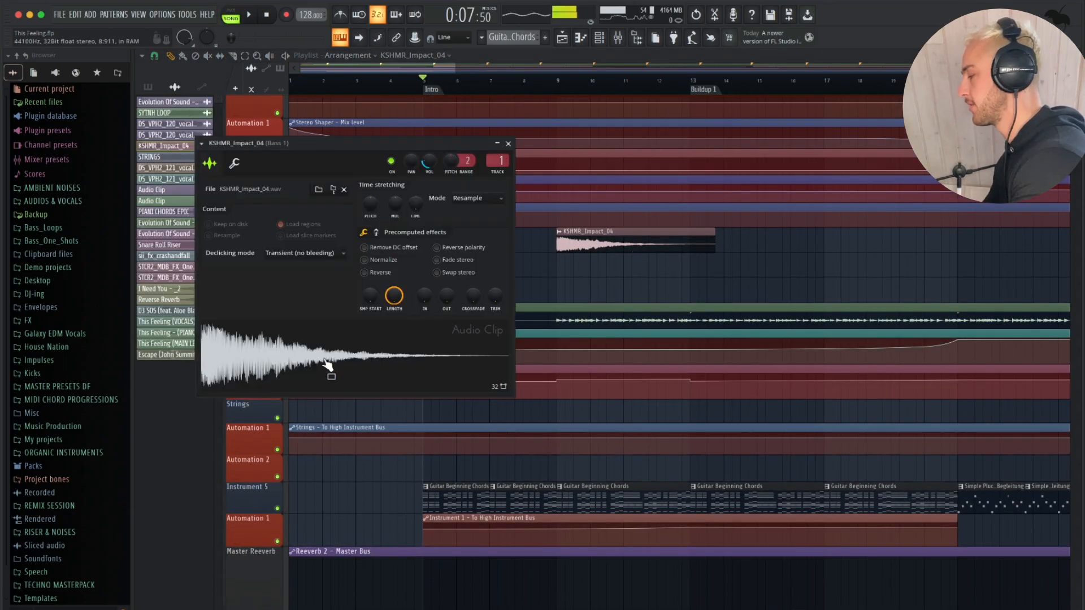
key("Escape")
Step: Open the Bass Reese Beginning clip on the Bass 2 track in the piano roll
scroll(473, 324, "up", 16)
scroll(473, 324, "right", 2)
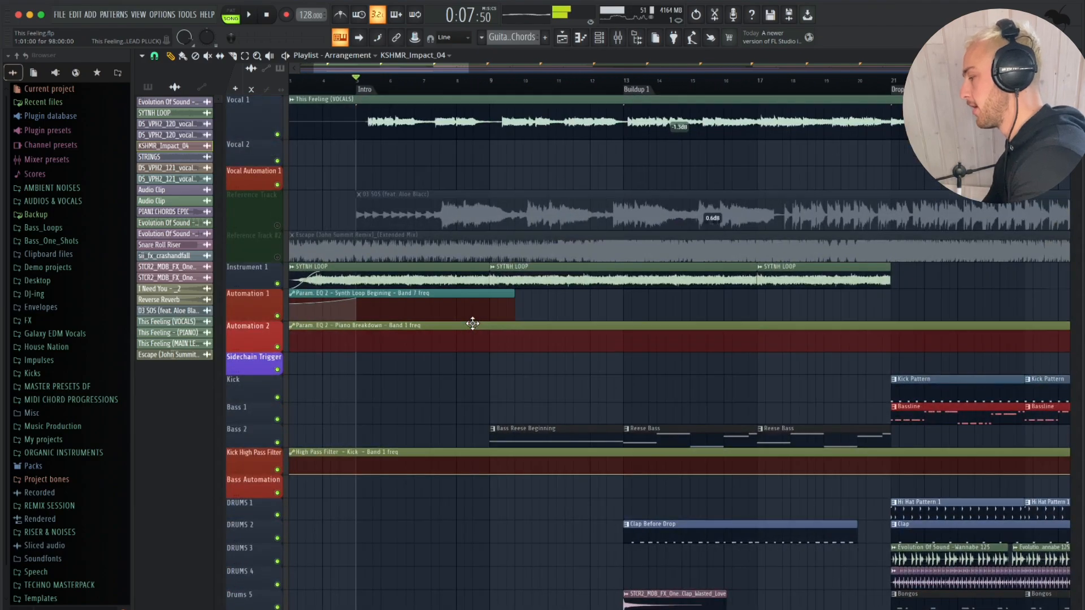
scroll(550, 292, "down", 4)
scroll(551, 293, "up", 3)
scroll(550, 292, "down", 3)
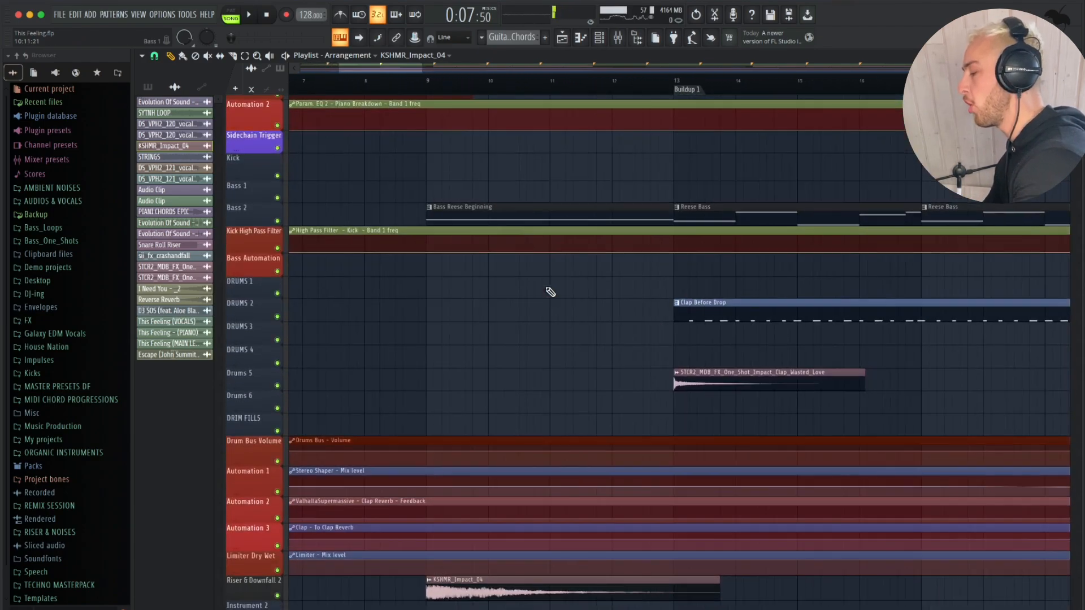
double_click(492, 210)
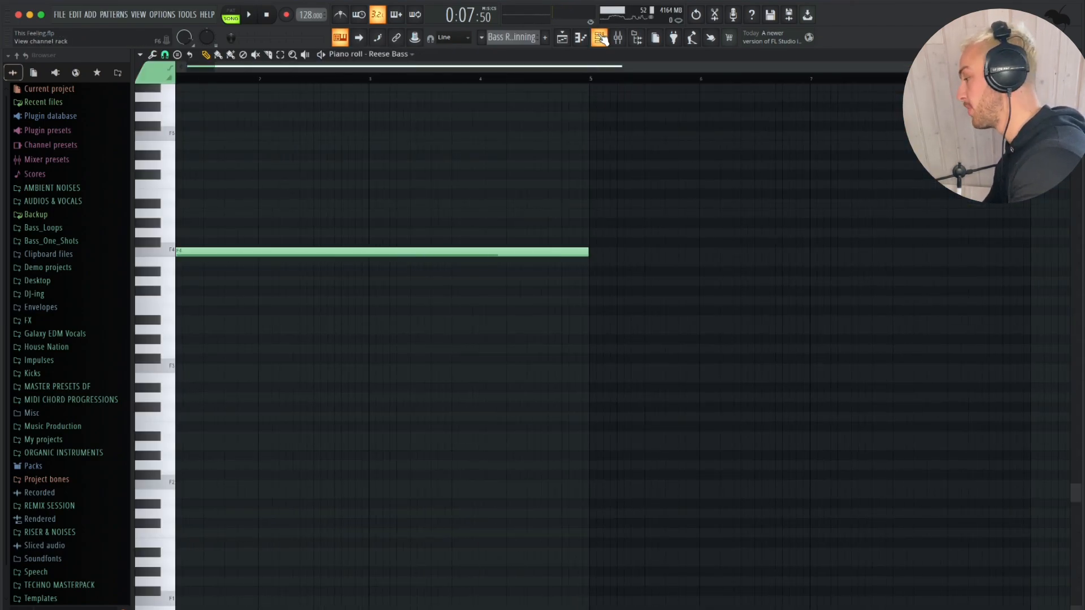
Step: Find the Reese Bass channel in the channel rack and examine the filter cutoff controls in its Sylenth1 synth
left_click(602, 38)
scroll(601, 420, "down", 5)
scroll(598, 419, "up", 15)
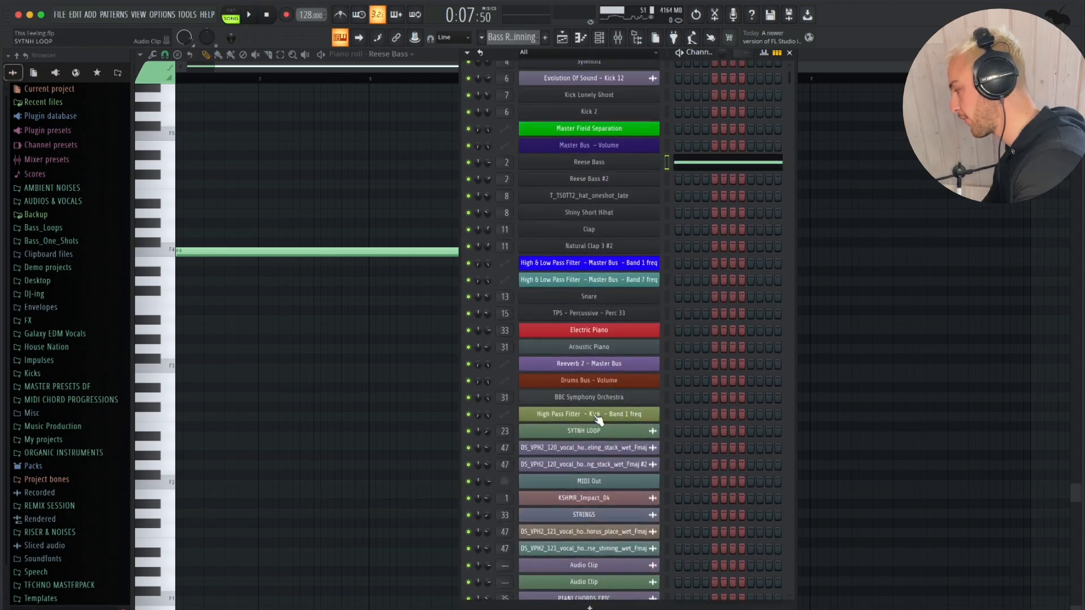
scroll(599, 419, "up", 1)
left_click(599, 179)
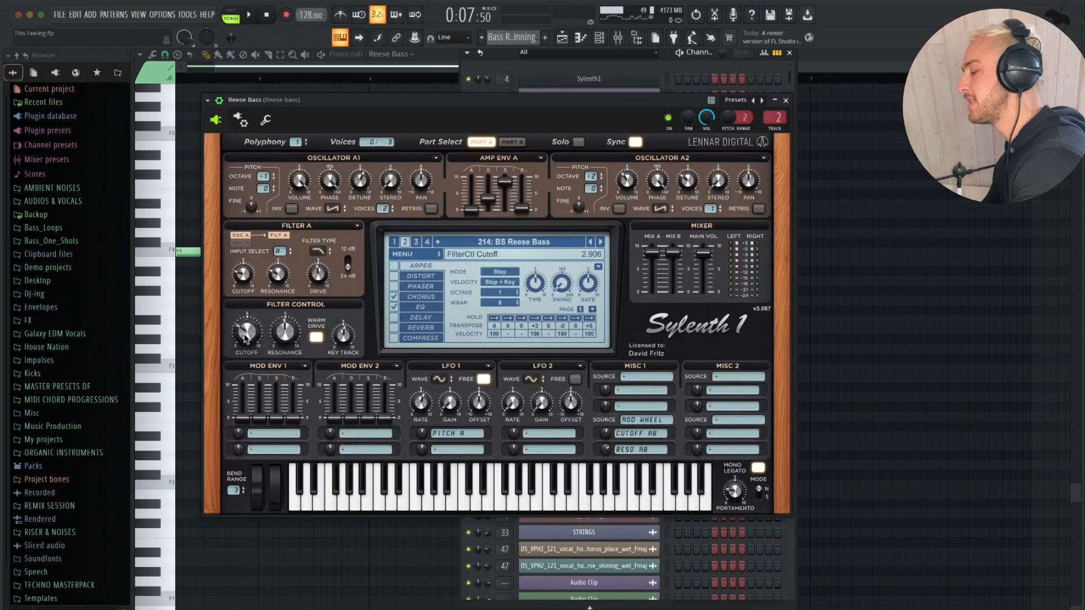
key("Escape")
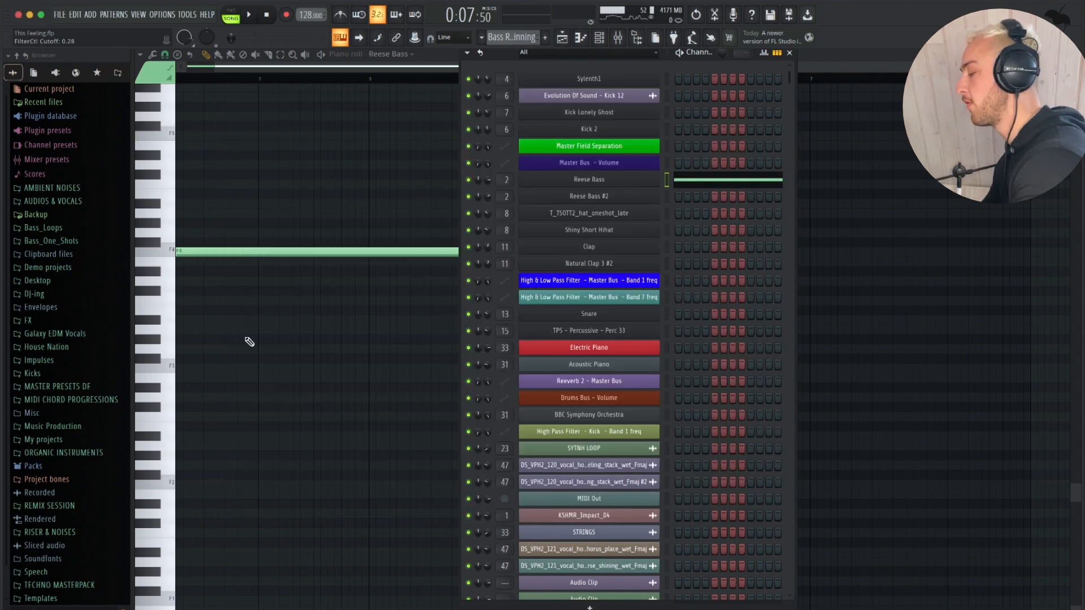
left_click(548, 181)
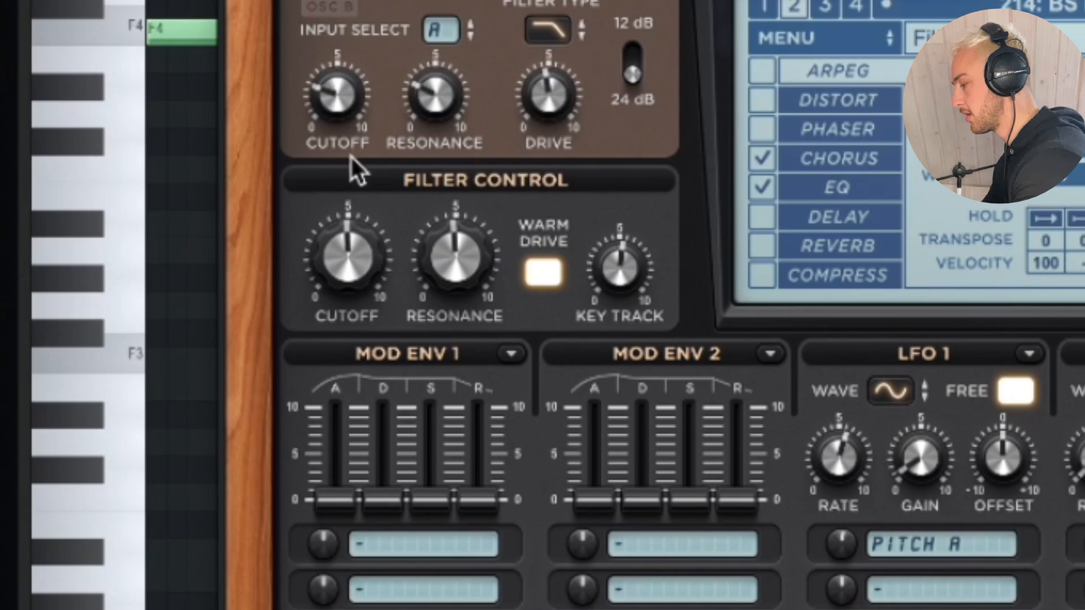
Step: Finish viewing the Reese Bass filter cutoff and close the Sylenth1 synth and piano roll to return to the playlist
left_click_drag(333, 233, 336, 252)
key("Escape")
key("Escape")
key("Escape")
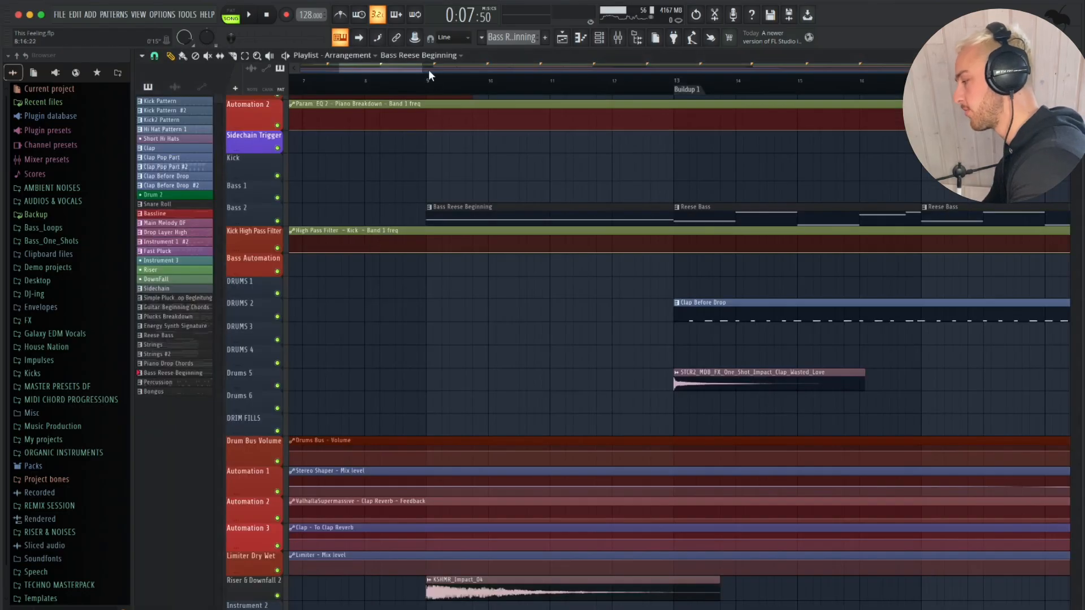
Step: Play the song from bar 9 into Buildup 1 while looking through the tracks that are sounding, and stop playback
left_click(429, 73)
key("space")
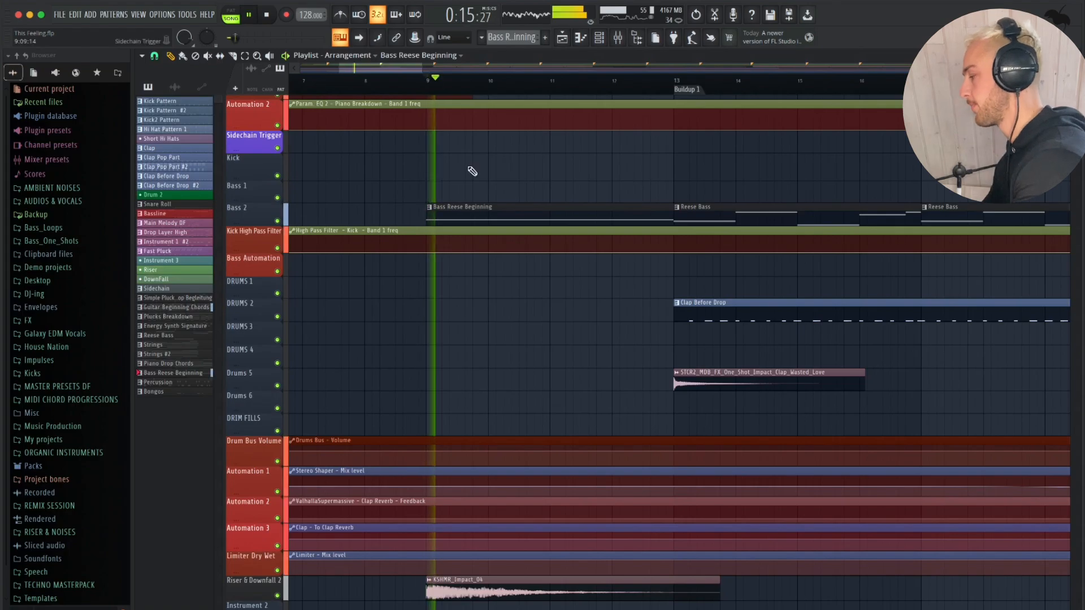
scroll(484, 195, "down", 4)
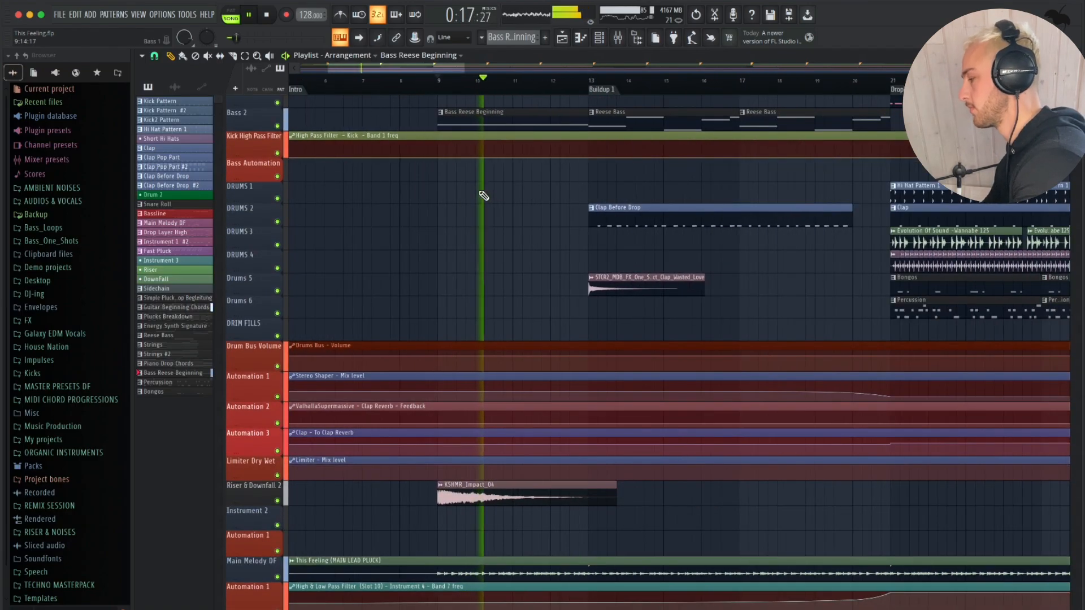
scroll(484, 196, "down", 1)
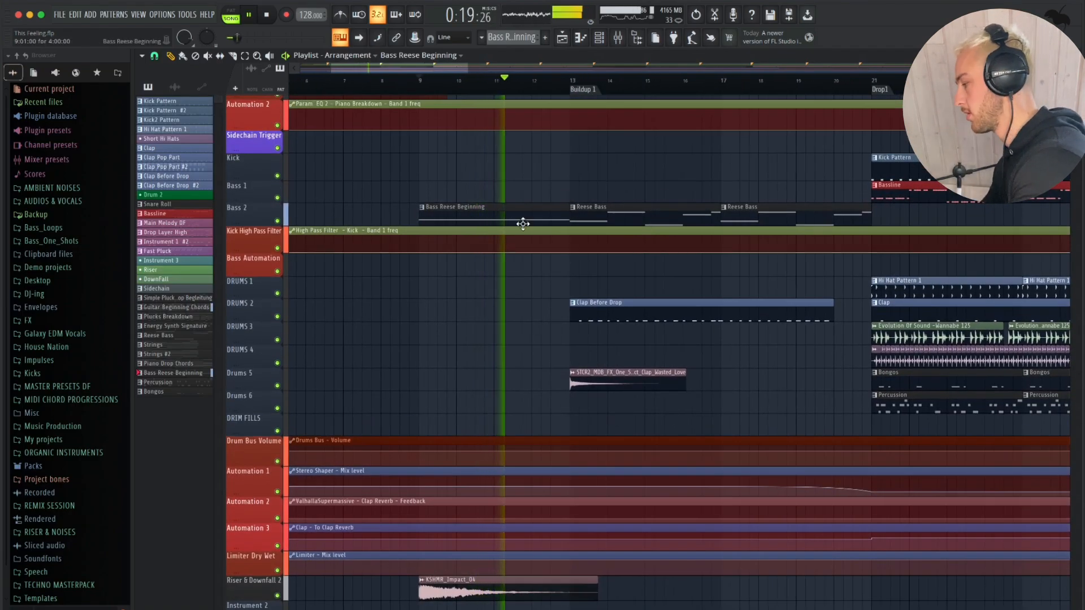
scroll(523, 224, "up", 5)
scroll(523, 224, "left", 1)
scroll(523, 224, "down", 3)
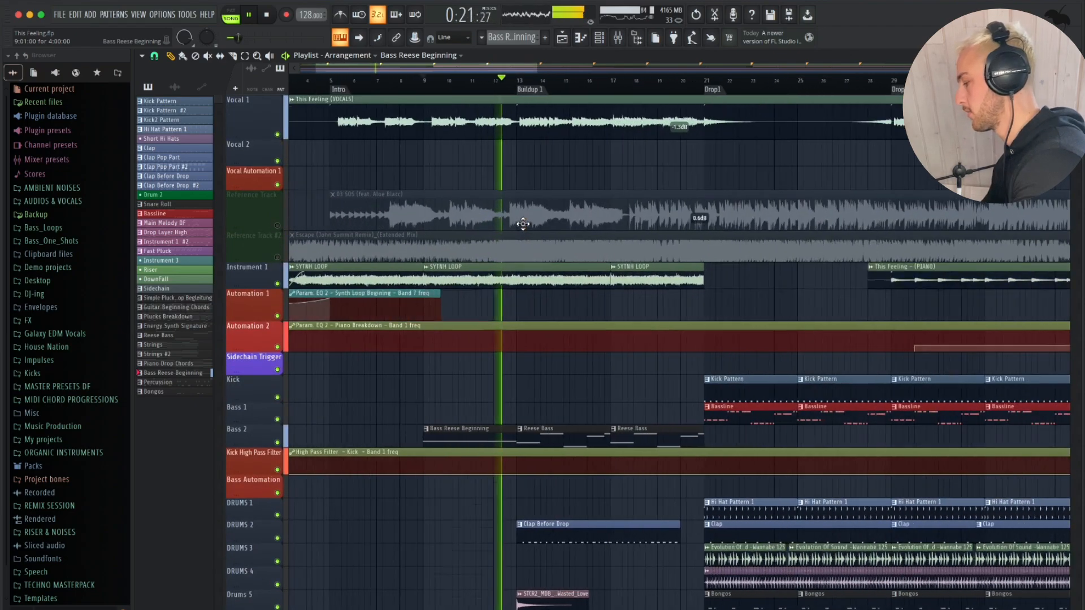
scroll(523, 224, "down", 5)
scroll(553, 266, "up", 4)
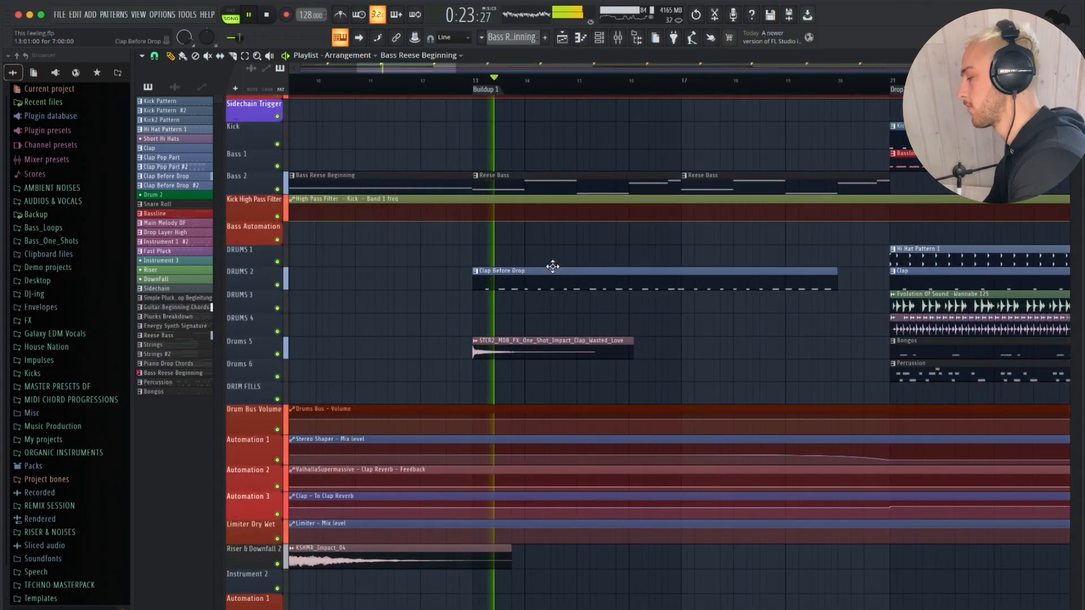
key("space")
Step: View the sample settings of the STCR2_MDB_FX_One_Shot_Impact_Clap_Wasted_Love clip on the Drums 5 track and close them
double_click(590, 353)
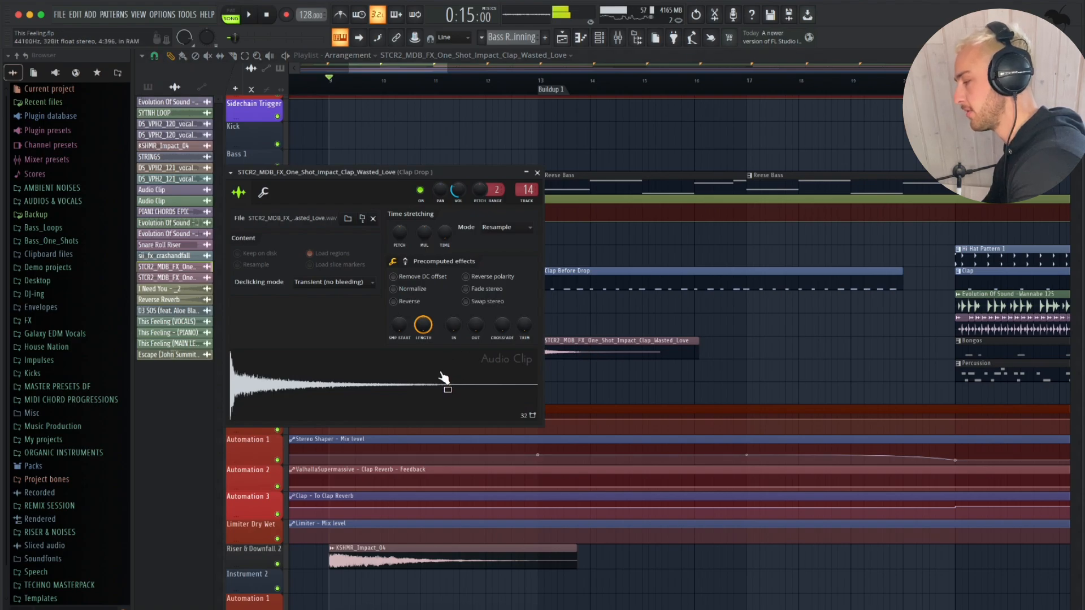
key("Escape")
scroll(548, 325, "up", 3)
scroll(549, 325, "right", 1)
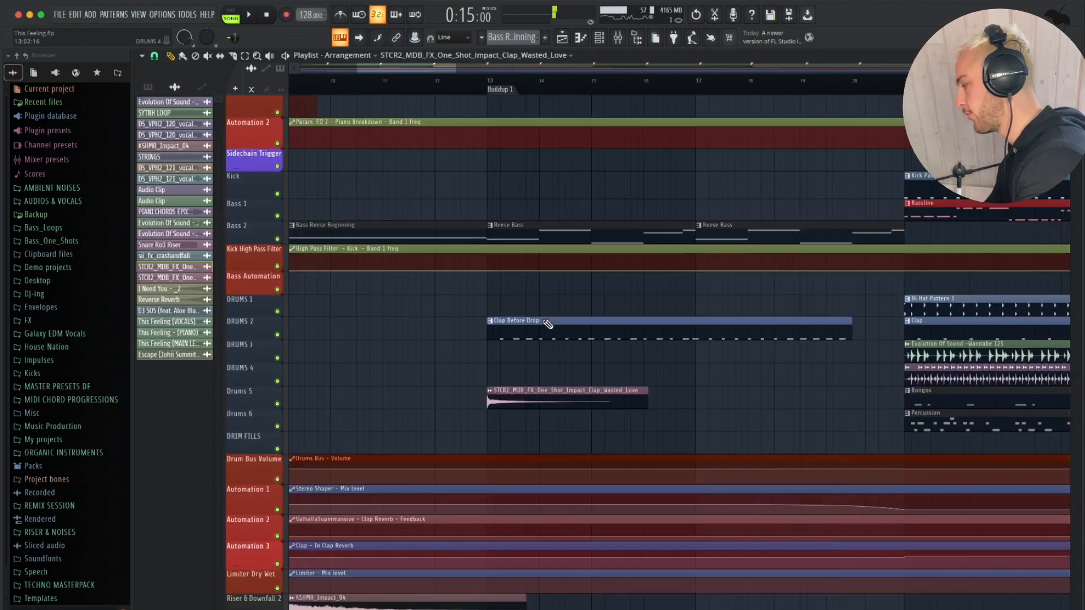
Step: Play Buildup 1 with the Bass 2 track muted to compare it against the sound with the Reese Bass
scroll(547, 325, "down", 4)
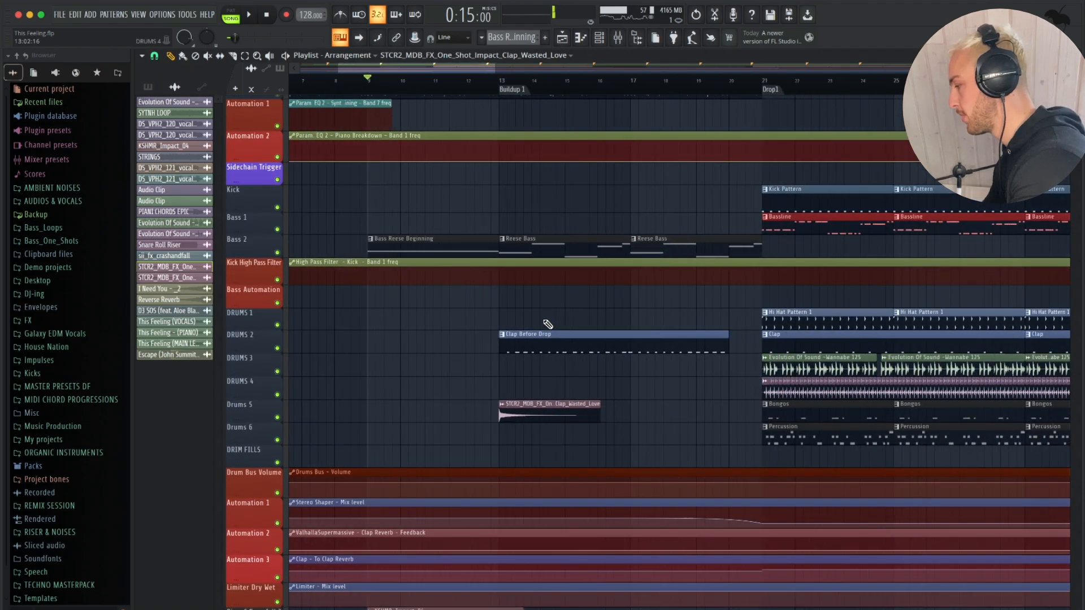
double_click(526, 250)
scroll(429, 274, "up", 3)
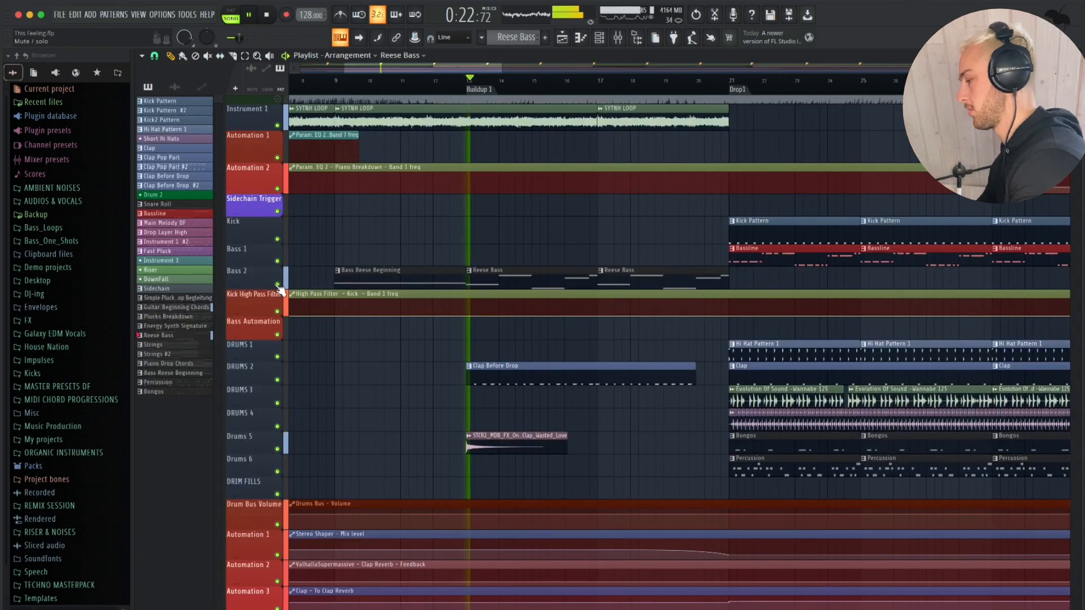
left_click(278, 285)
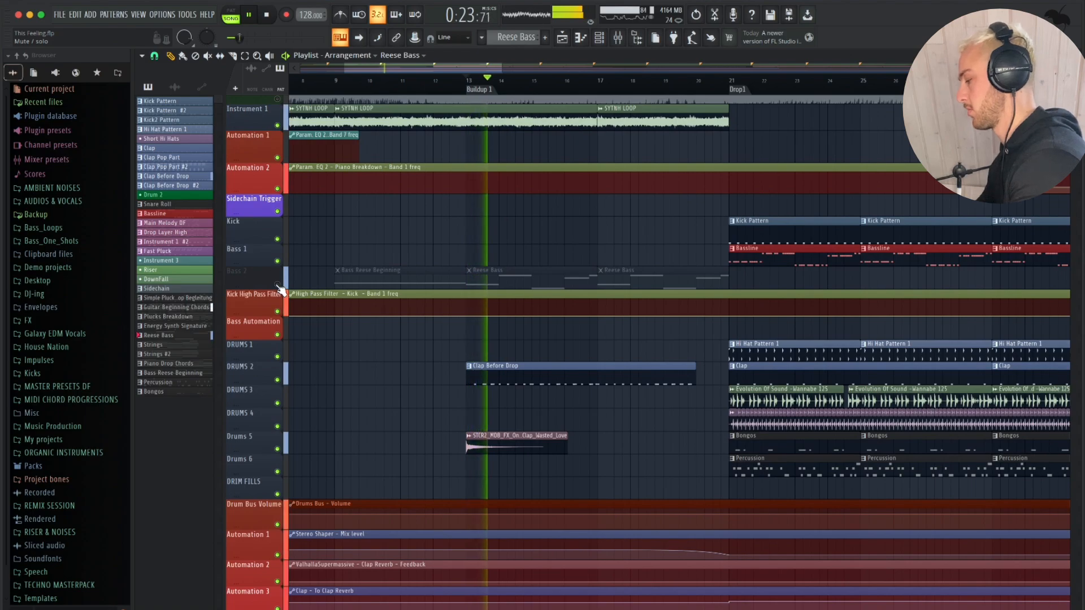
key("space")
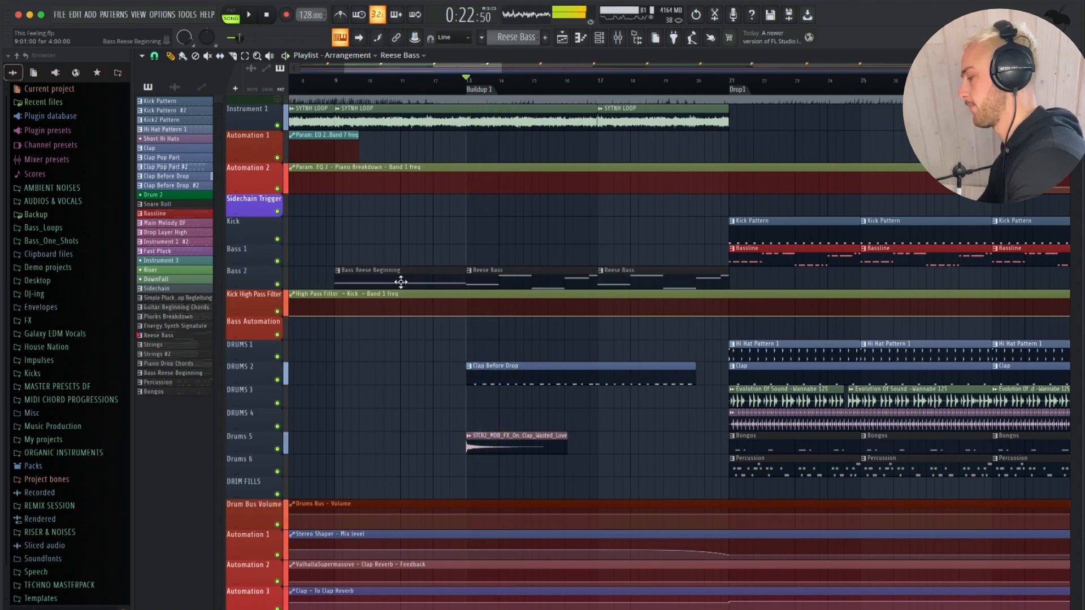
Step: View the notes of the Reese Bass clip in Buildup 1 in the piano roll and return to the playlist
scroll(435, 277, "down", 5)
scroll(436, 276, "down", 1)
scroll(435, 277, "up", 5)
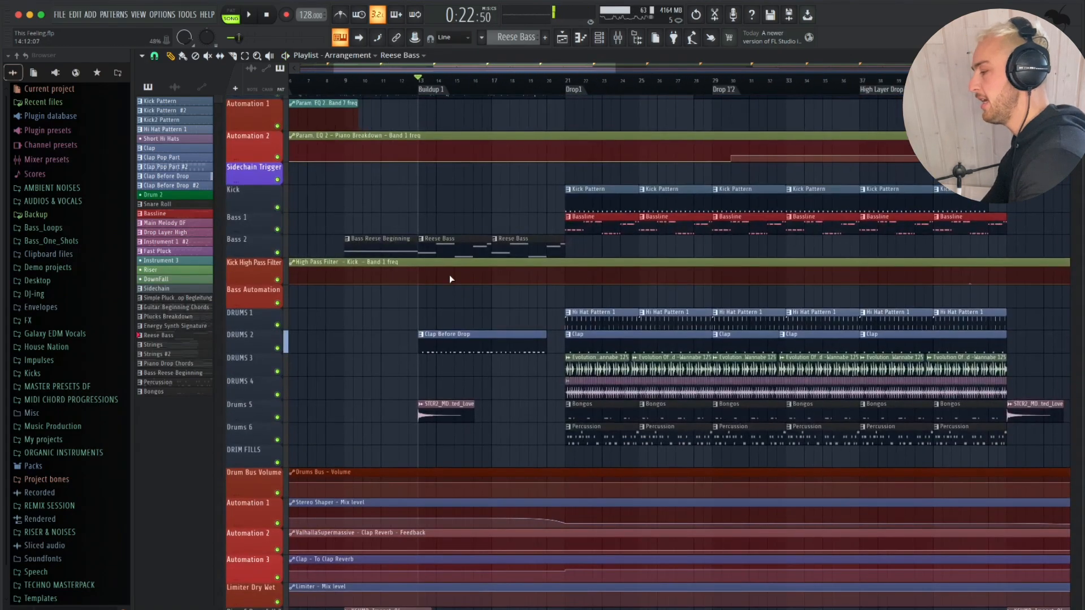
double_click(516, 245)
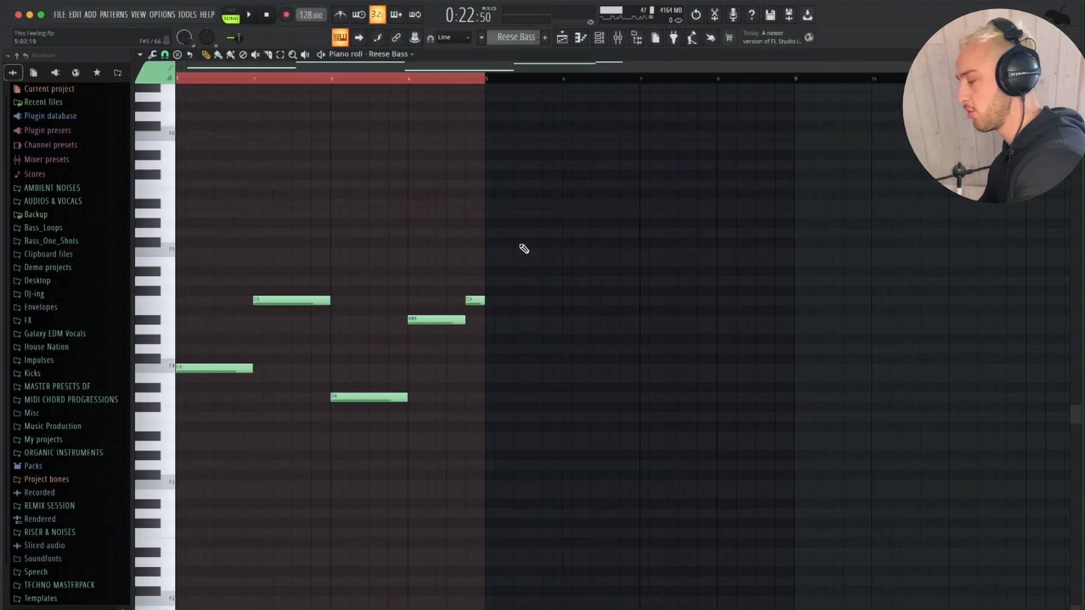
scroll(478, 326, "down", 4)
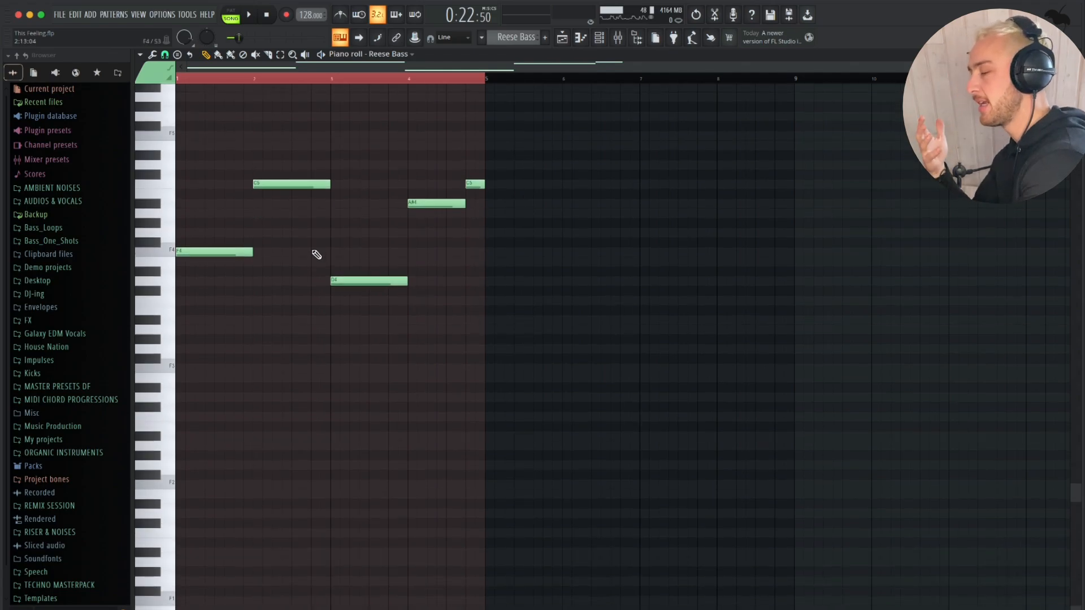
key("F5")
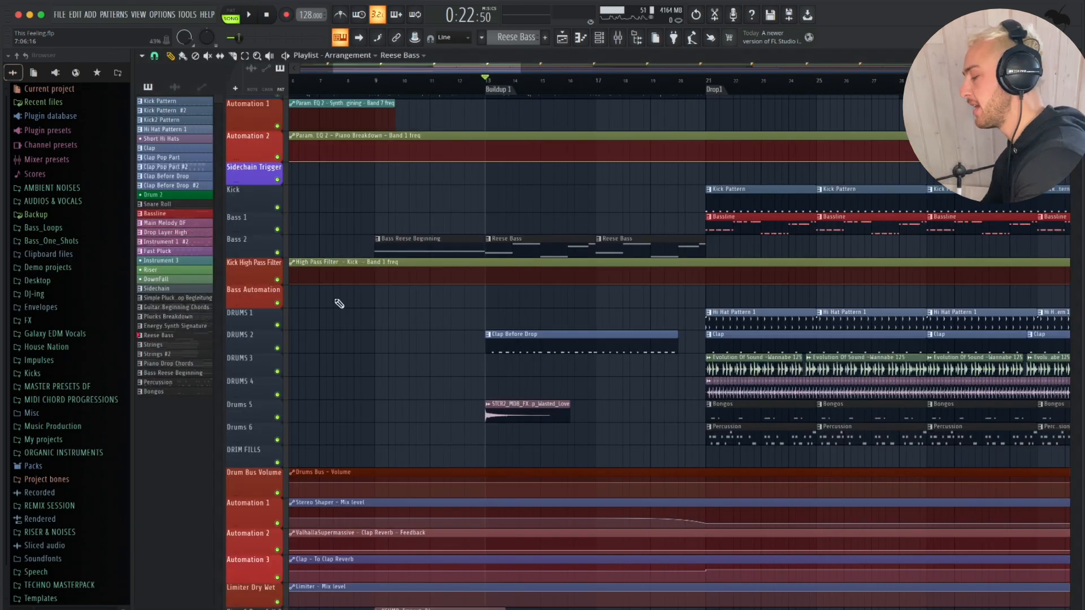
Step: View the notes of the Guitar Beginning Chords clip in Buildup 1 on the Instrument 5 track and return to the playlist
scroll(340, 303, "down", 10)
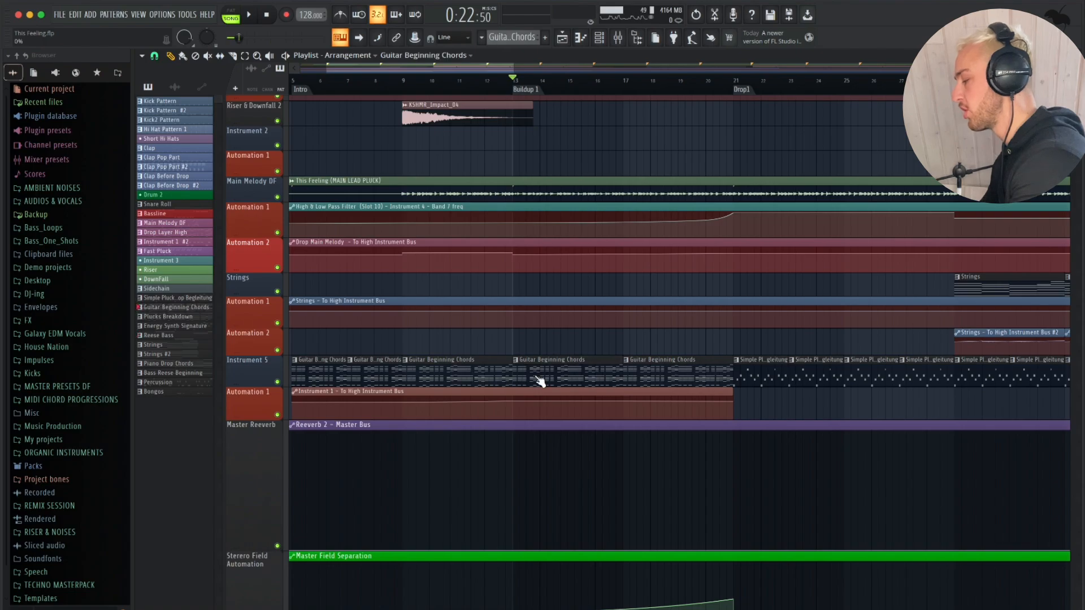
double_click(538, 379)
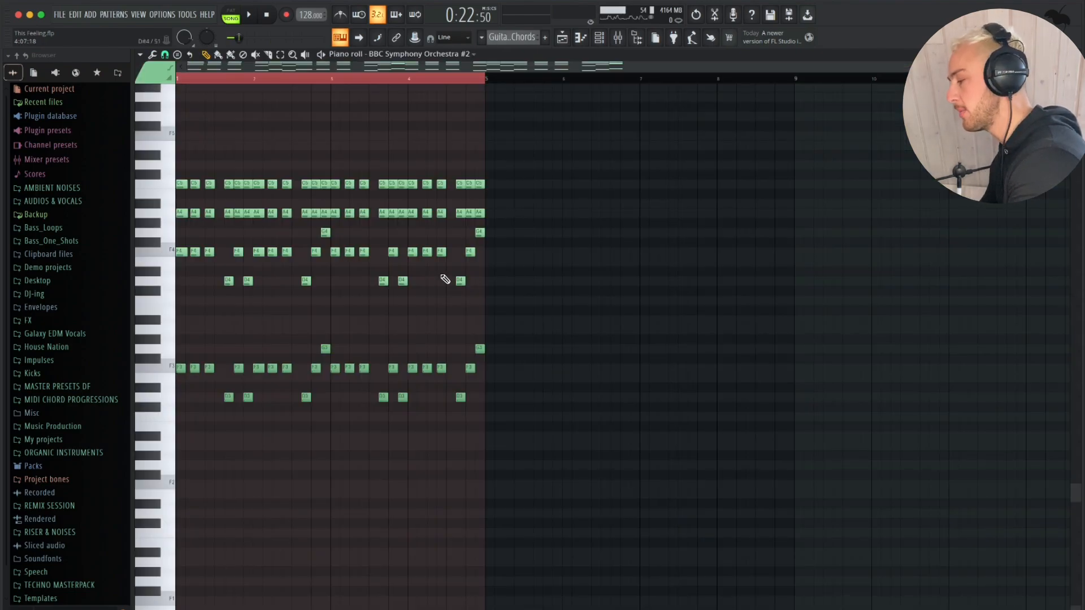
key("F5")
scroll(438, 274, "up", 10)
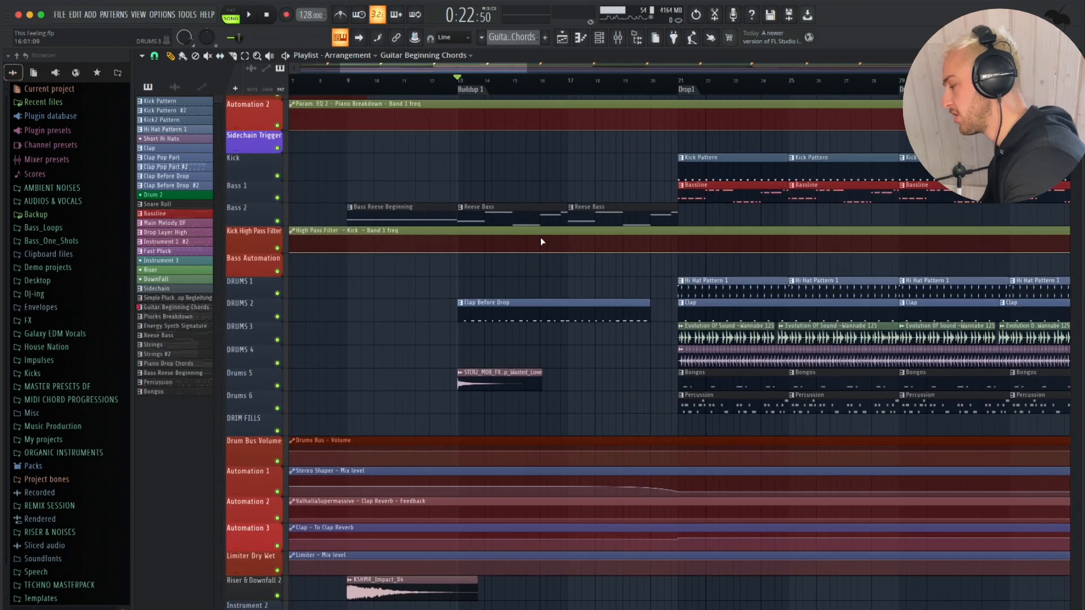
Step: Play Buildup 1 through to Drop1 while looking over the synth loop, bass, drum, melody and automation tracks
scroll(537, 248, "up", 4)
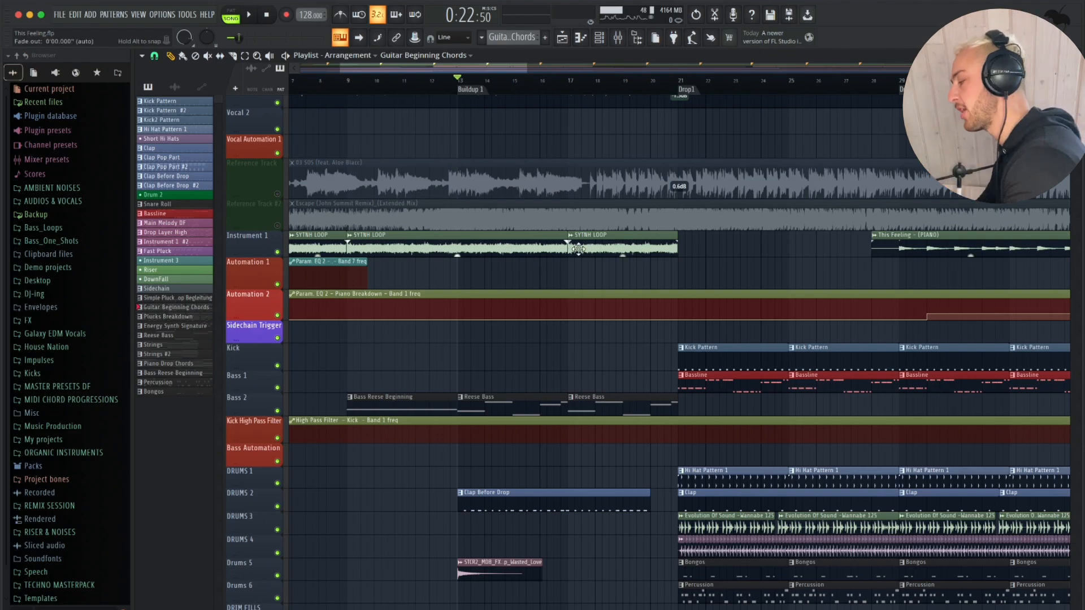
key("space")
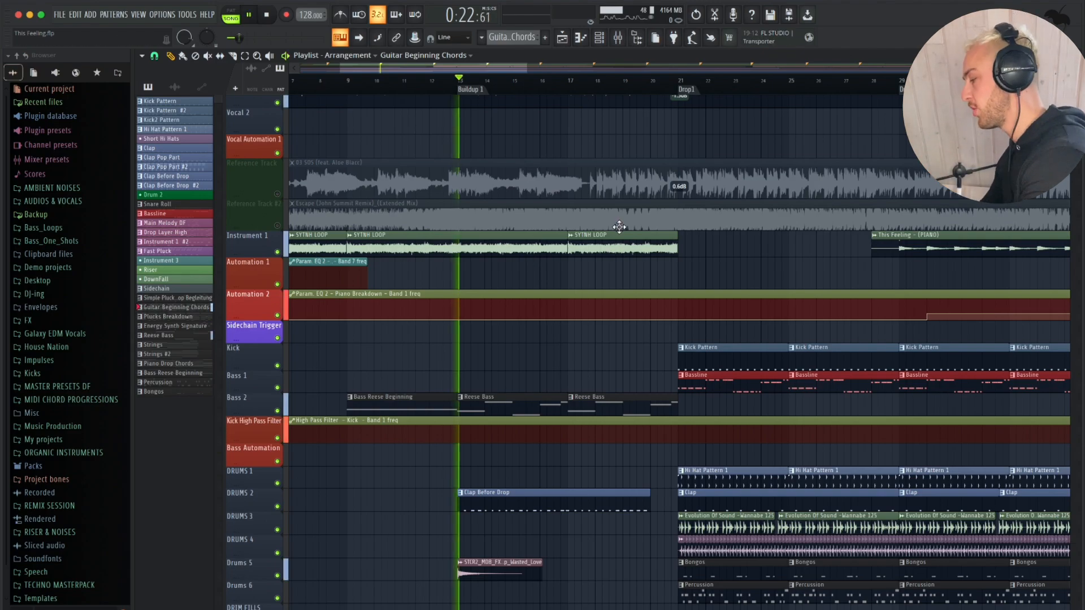
scroll(591, 173, "down", 6)
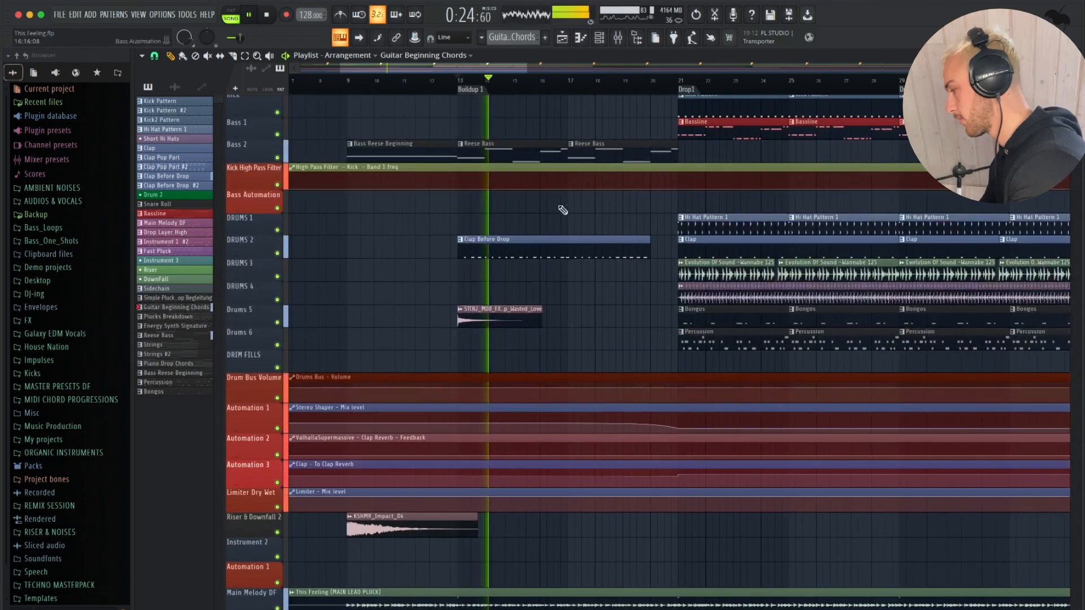
scroll(552, 280, "down", 15)
scroll(551, 280, "up", 20)
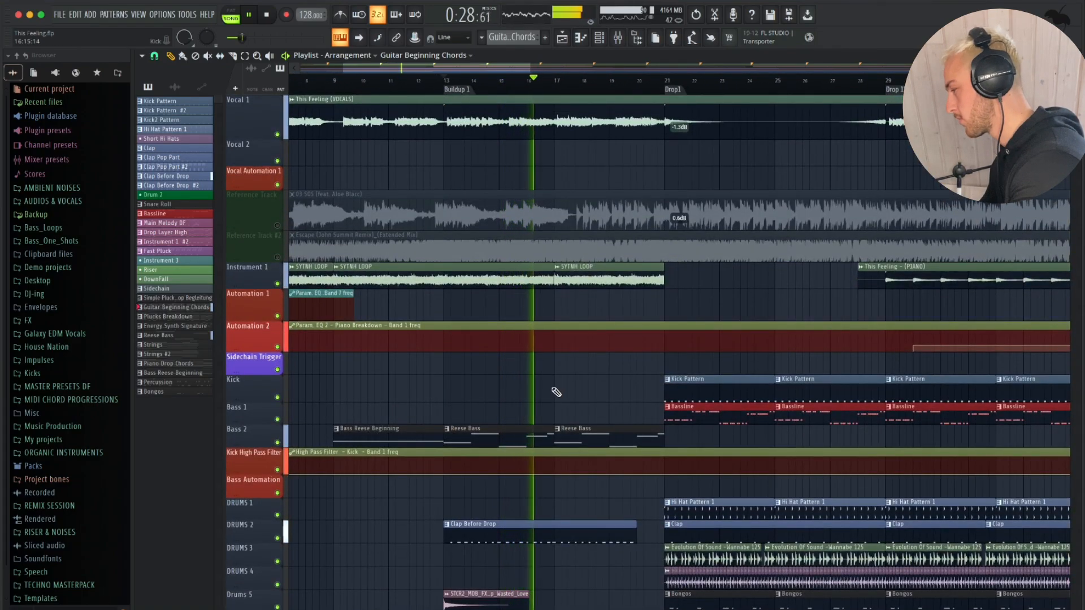
scroll(556, 392, "down", 15)
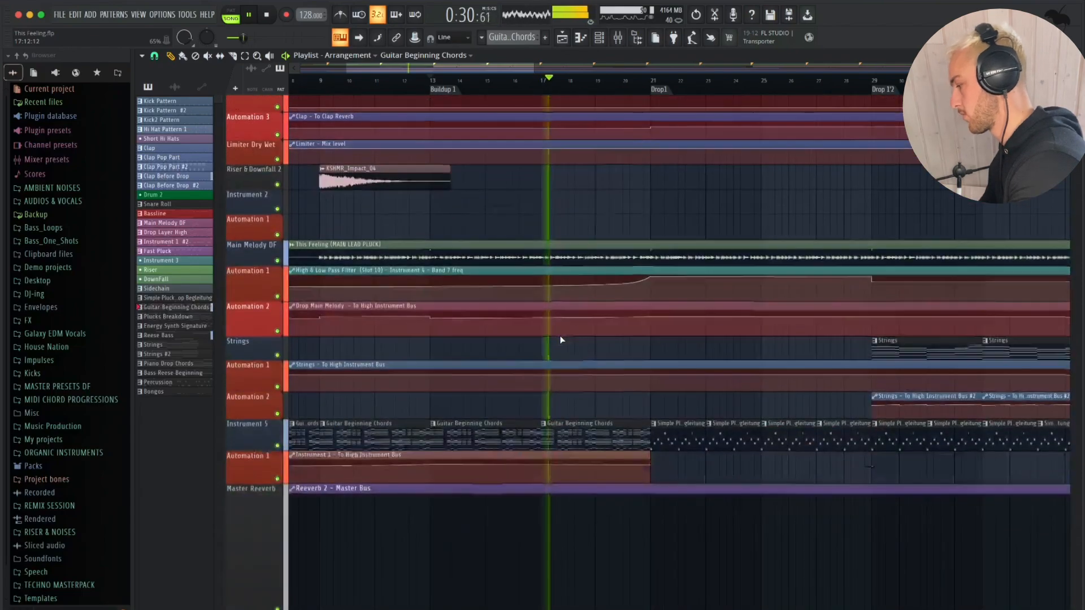
scroll(562, 340, "down", 10)
scroll(561, 340, "up", 20)
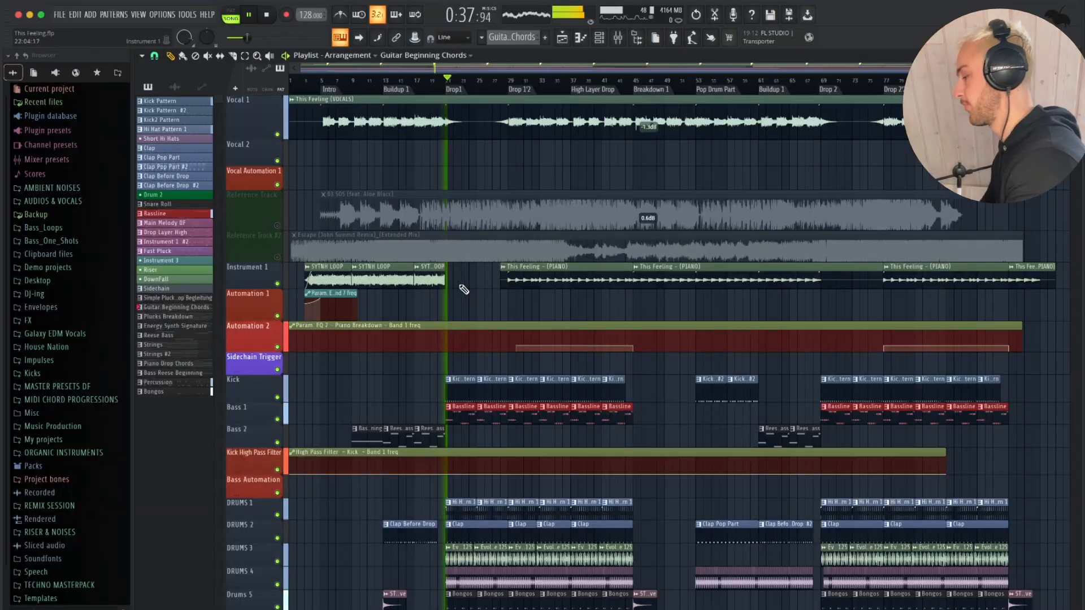
Step: Listen to the start of Drop1 while looking through its drum, bass and melody tracks, and stop playback
scroll(468, 291, "down", 6)
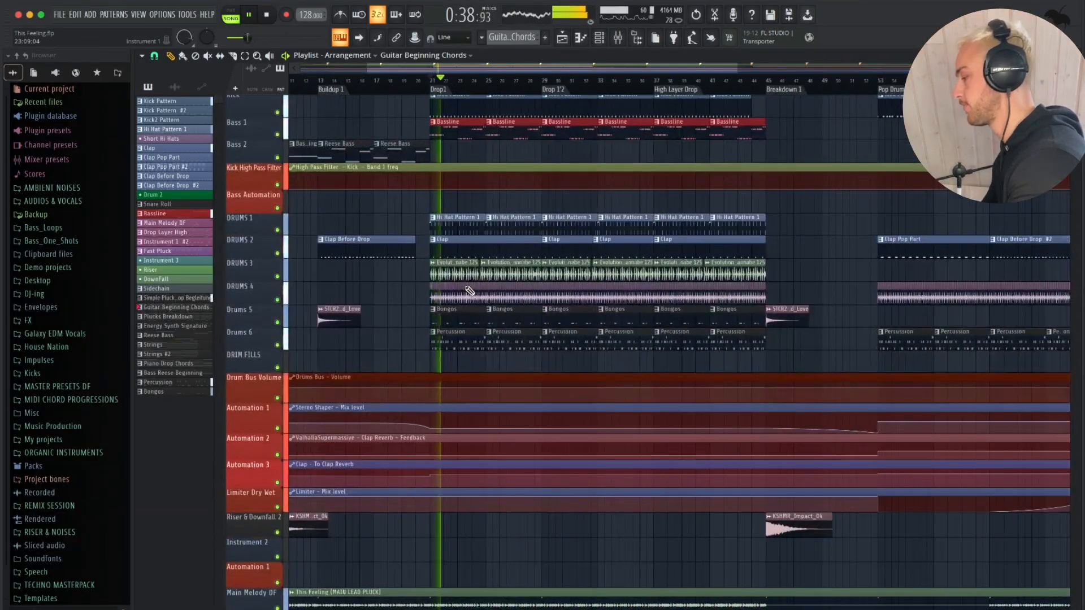
scroll(469, 291, "down", 10)
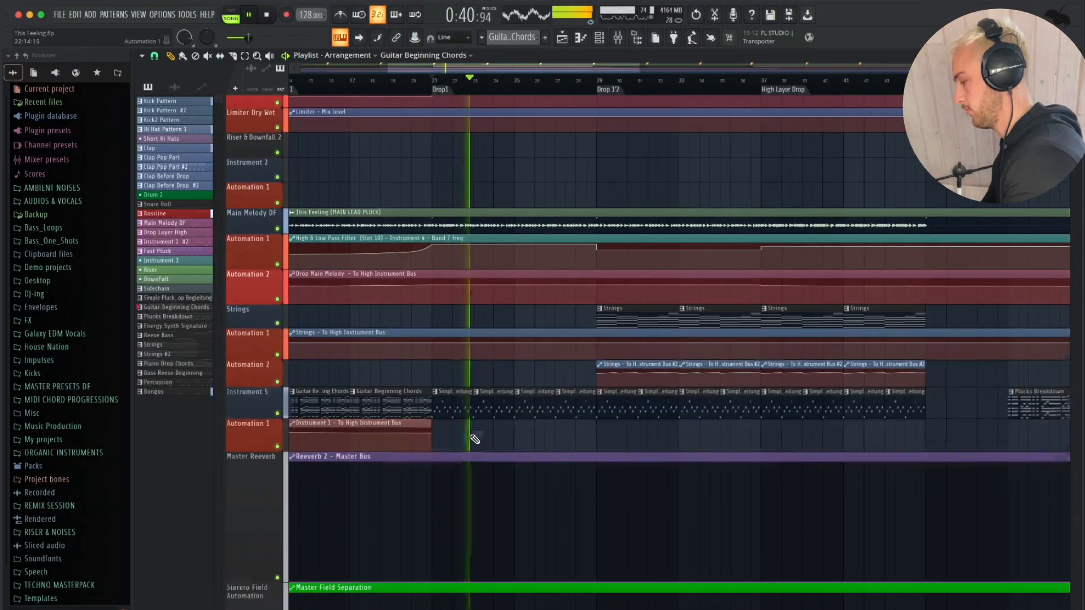
scroll(475, 439, "up", 10)
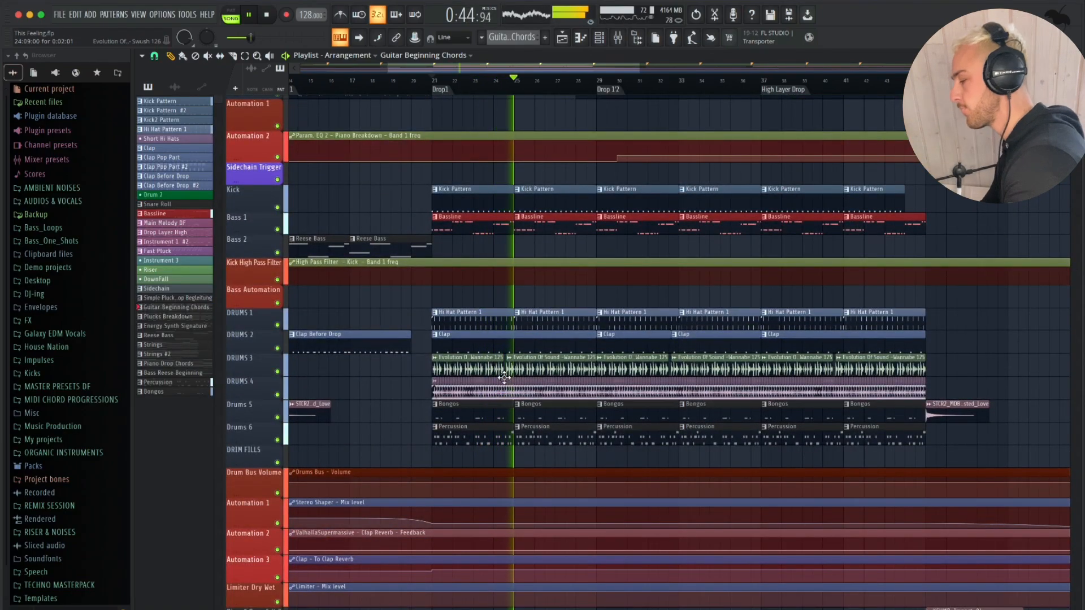
scroll(520, 330, "up", 6)
key("space")
Step: Enlarge the Main Melody DF track to show the waveform of the This Feeling [MAIN LEAD PLUCK] clip around Drop1
scroll(520, 330, "down", 15)
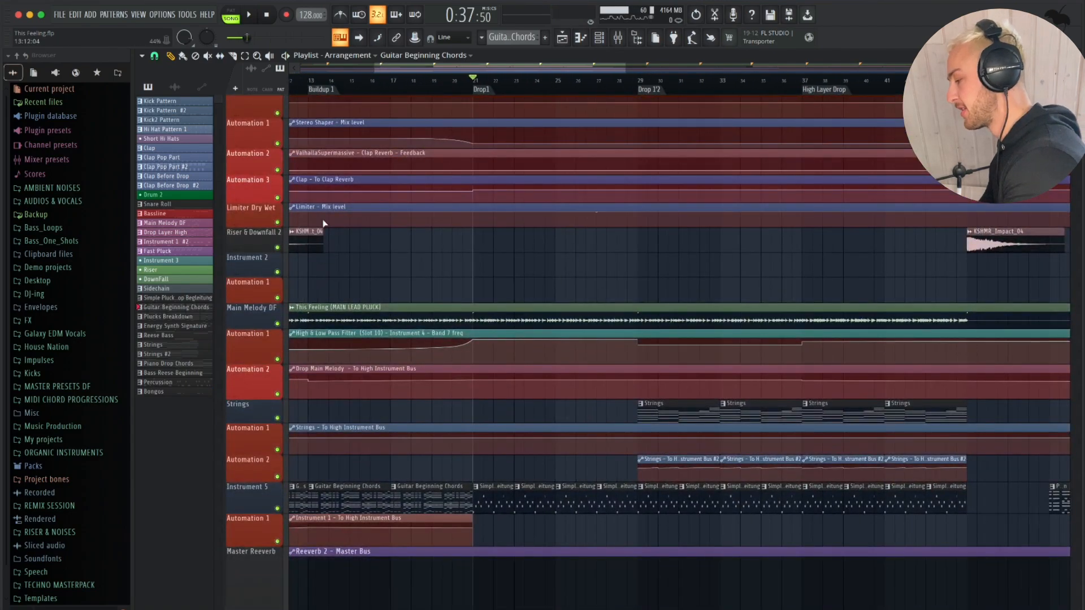
scroll(395, 254, "down", 5)
scroll(476, 256, "up", 2, "ctrl")
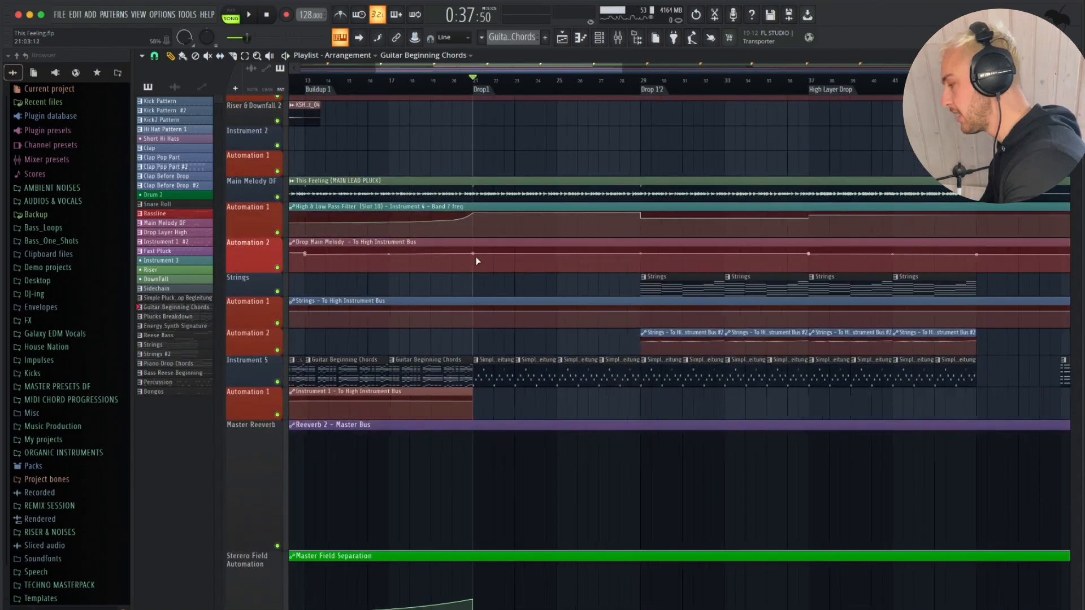
left_click_drag(258, 200, 258, 349)
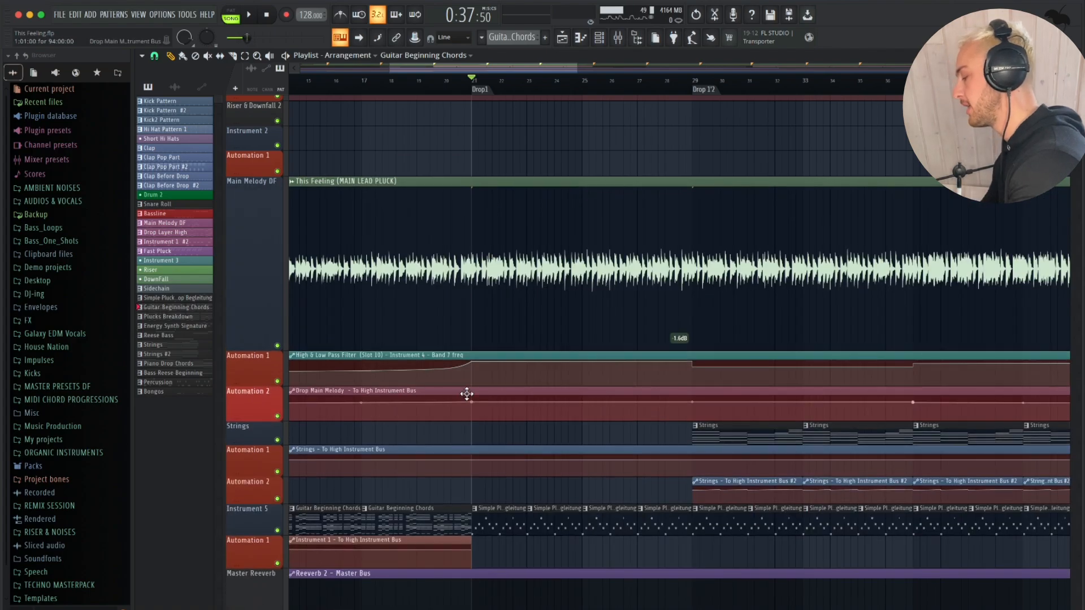
scroll(466, 394, "down", 2, "ctrl")
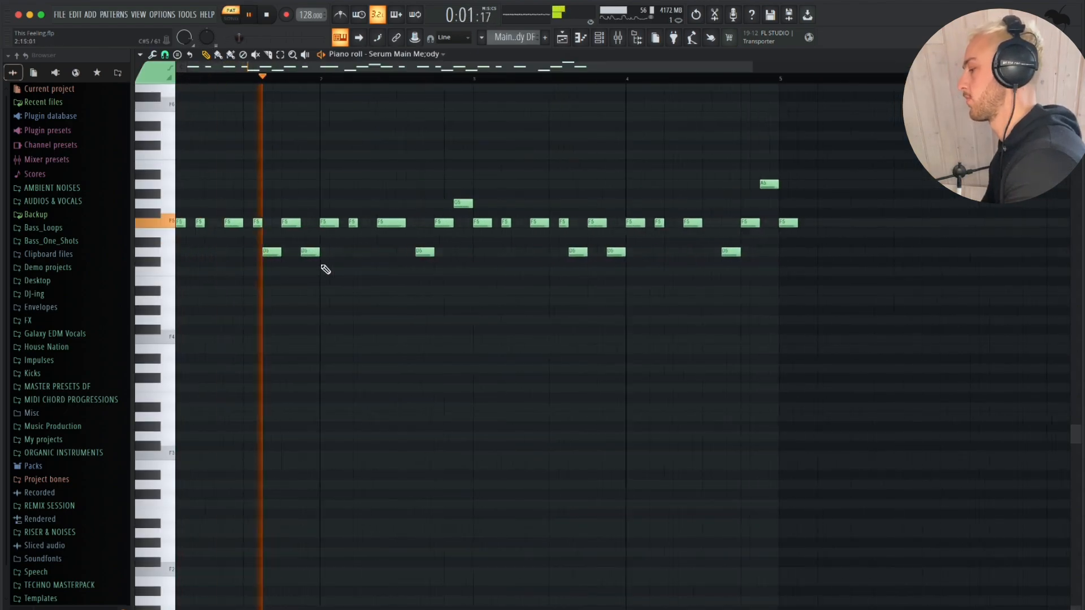
Step: Examine the notes of the Serum main melody in the piano roll while the Main Melody DF pattern plays
scroll(326, 264, "down", 3)
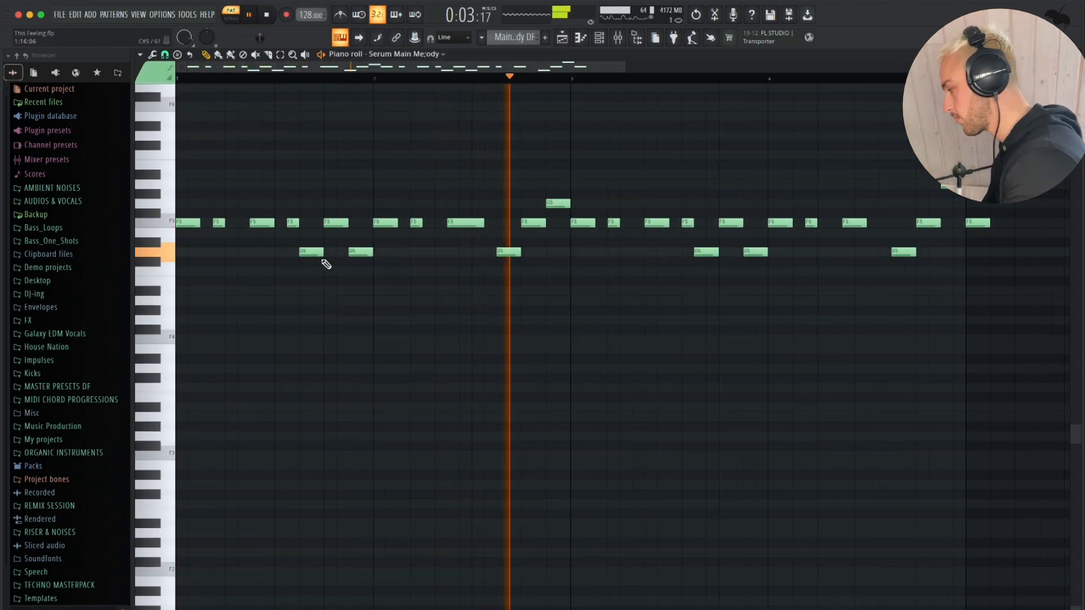
scroll(606, 207, "right", 5)
scroll(606, 207, "up", 2)
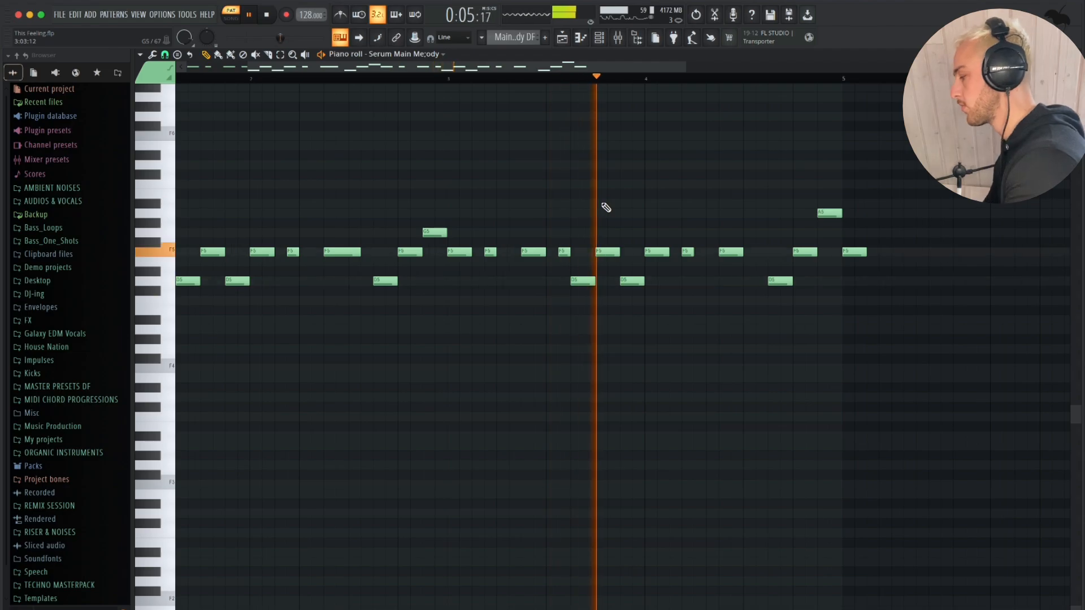
scroll(606, 207, "right", 4)
scroll(606, 207, "left", 5)
scroll(607, 208, "up", 2)
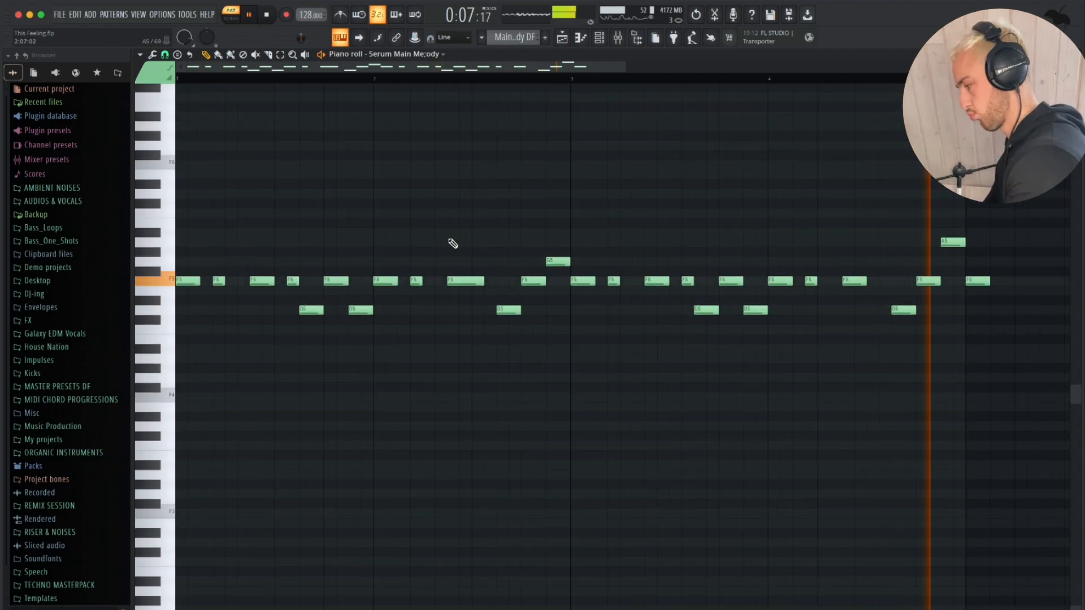
Step: Look over the rest of the main melody's notes in the piano roll while the pattern plays, and stop playback
scroll(453, 244, "up", 3)
scroll(453, 243, "down", 3)
scroll(453, 244, "left", 4)
scroll(453, 243, "up", 3)
key("space")
Step: Open the Serum Main Me;ody channel and audition its PL Pads Pluck [BR] preset with a few repeated notes, and close the synth
key("F6")
scroll(612, 275, "down", 10)
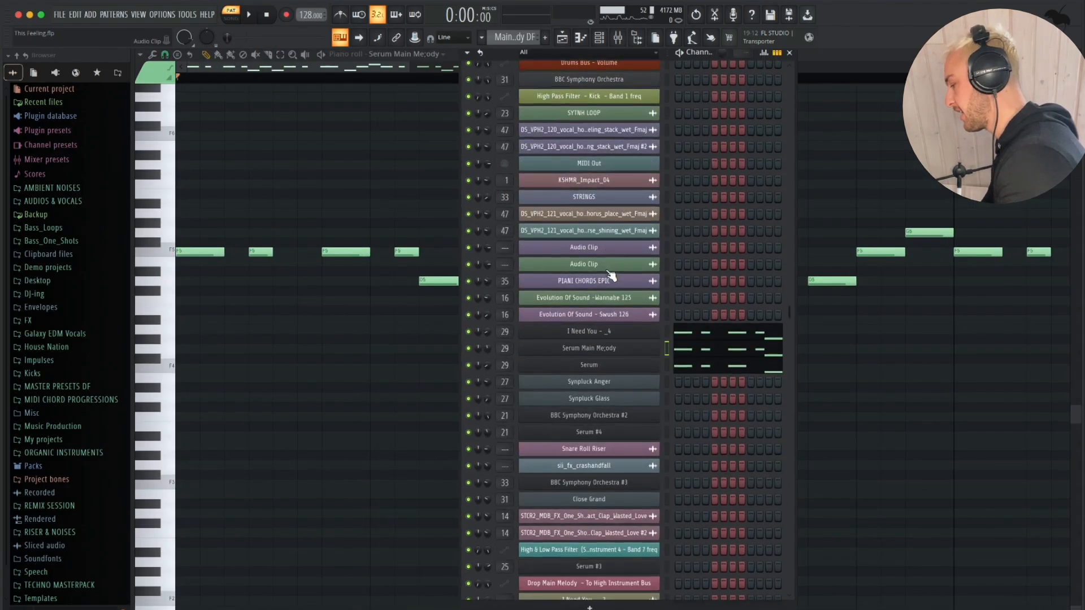
left_click(595, 349)
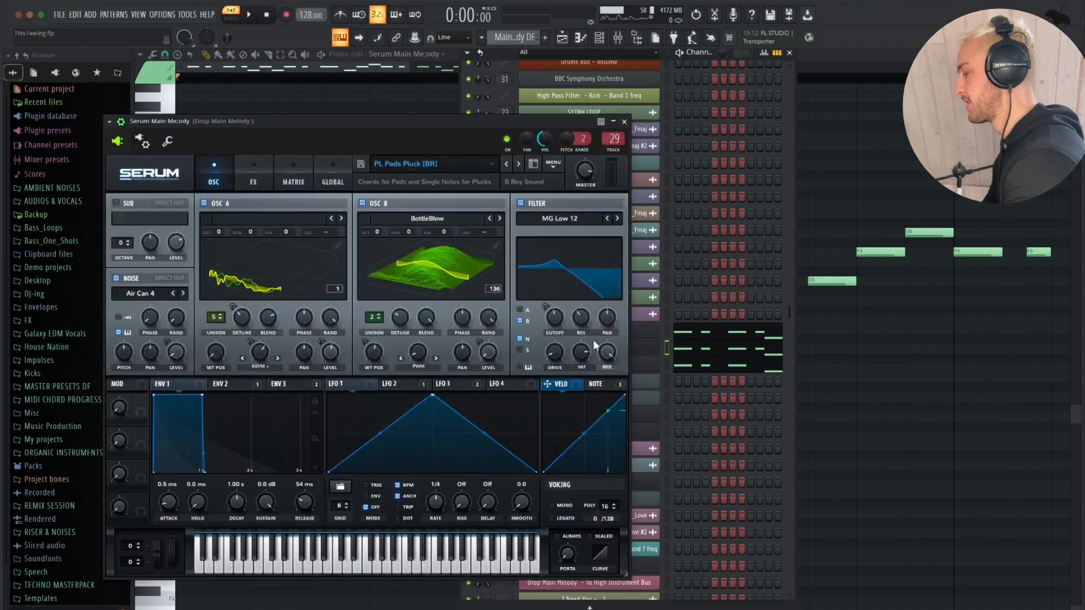
left_click_drag(478, 127, 492, 100)
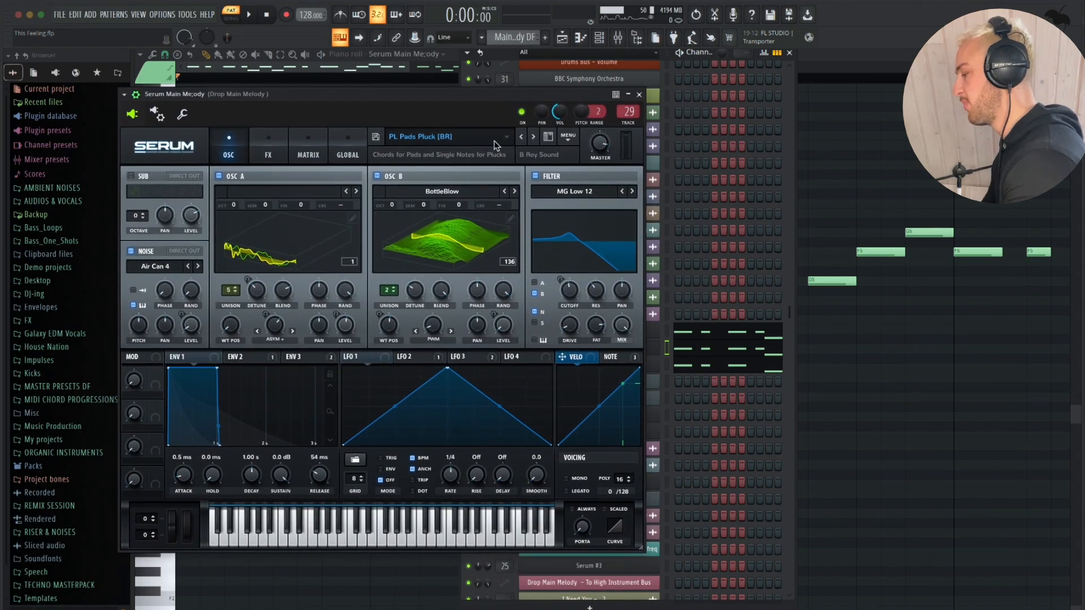
key("r")
key("r")
key("r")
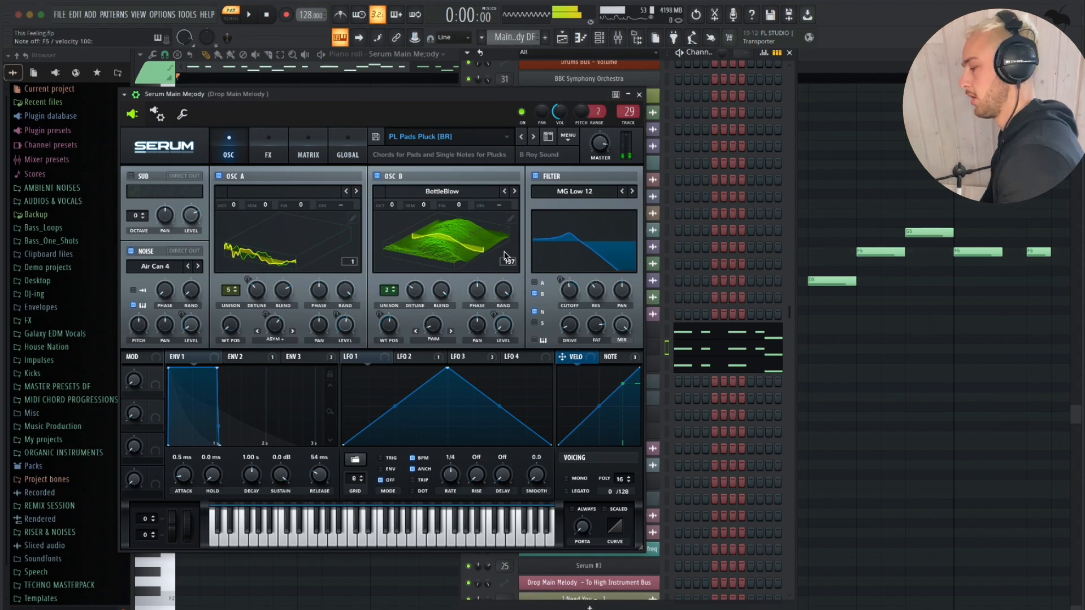
key("Escape")
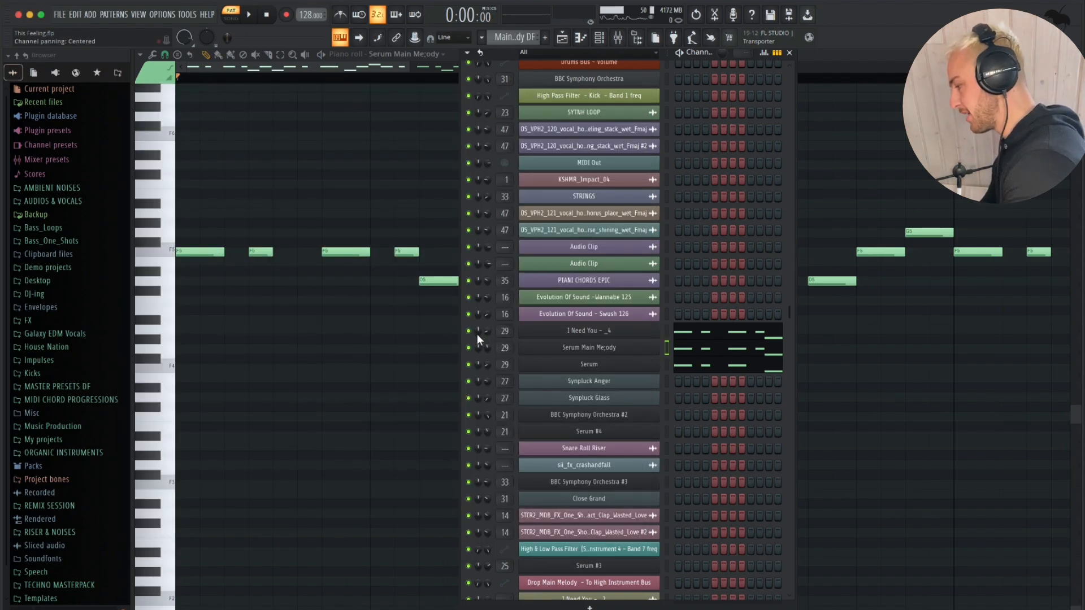
Step: View the sampler settings and waveform of the I Need You - _4 melody layer and close them
left_click(652, 332)
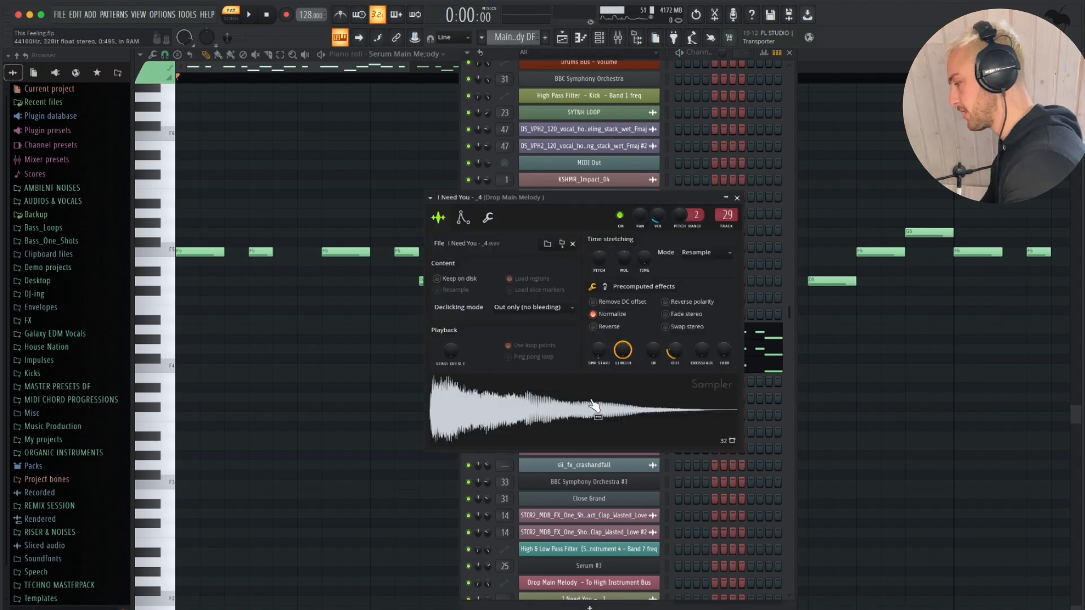
key("Escape")
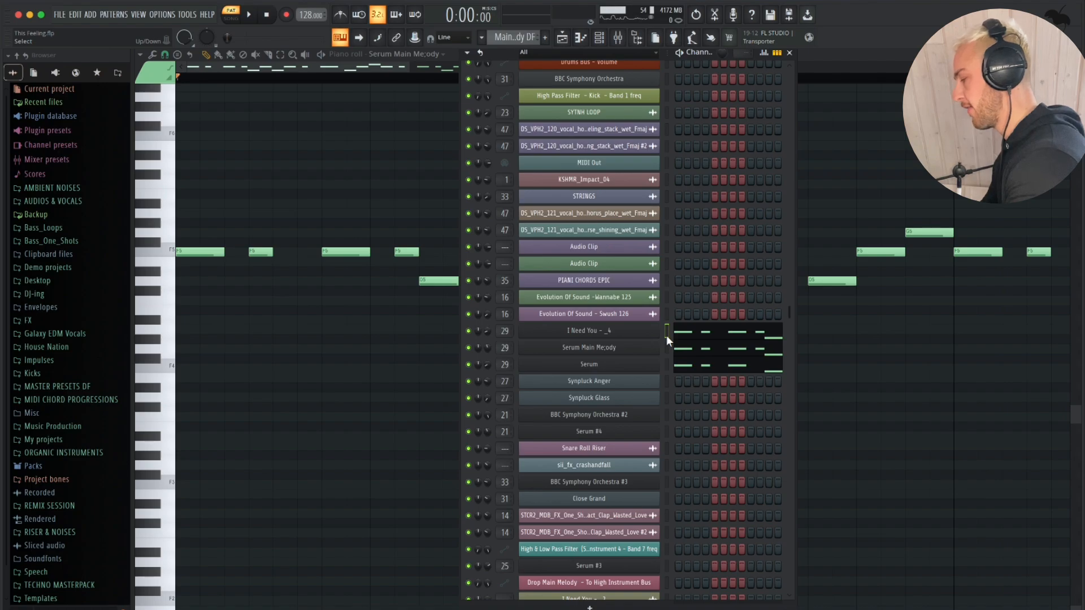
left_click(667, 368)
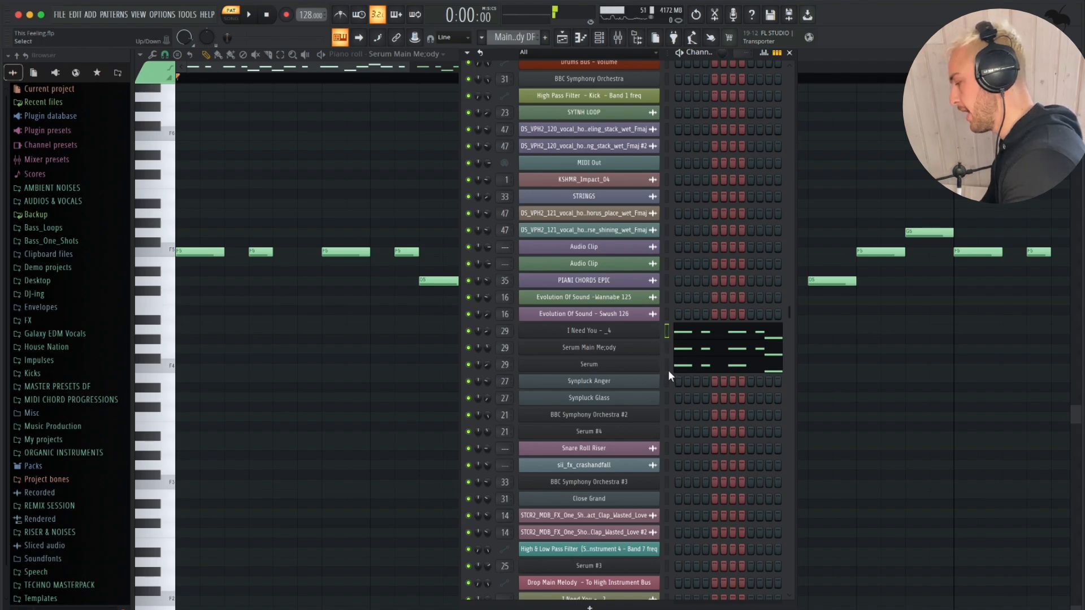
Step: Audition the melody's DS_JYYE_synth_pluck_only_soft Serum layer with oscillators A and B enabled, switch both off again and close the synth
left_click(618, 368)
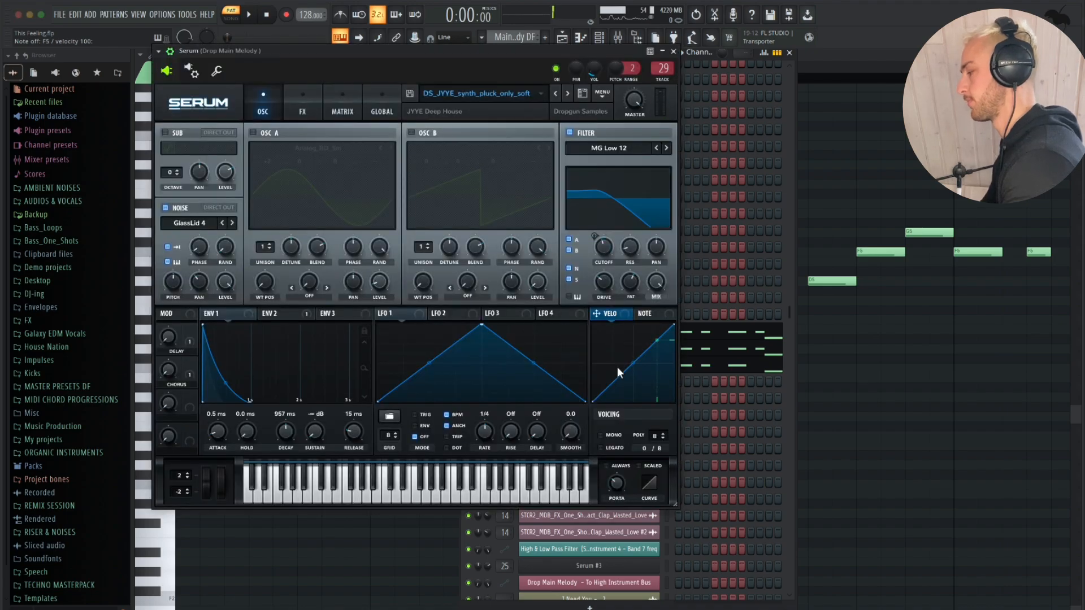
left_click(252, 133)
key("v")
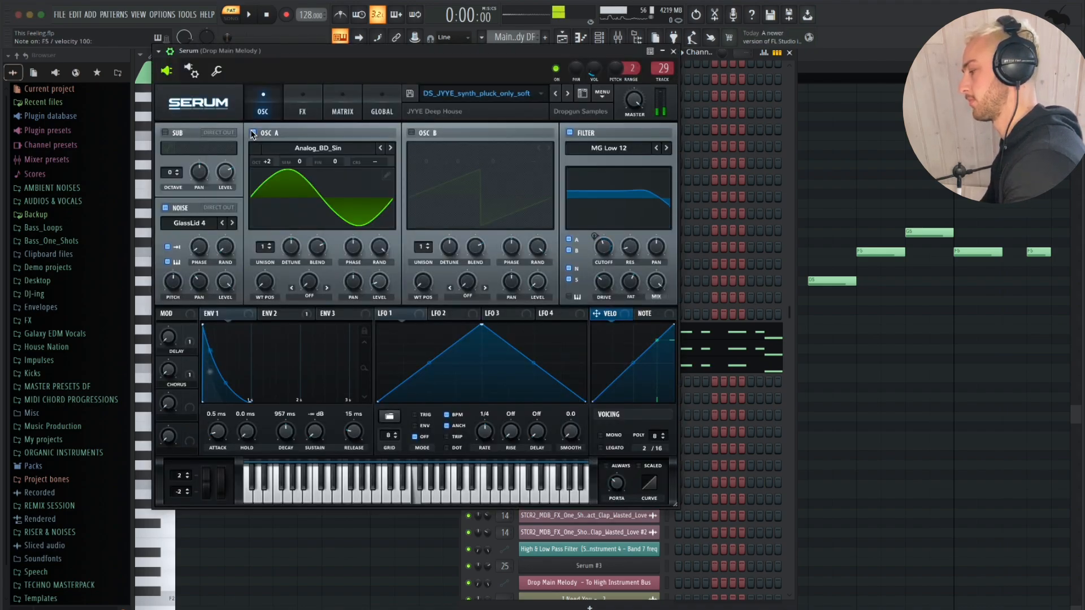
left_click(411, 132)
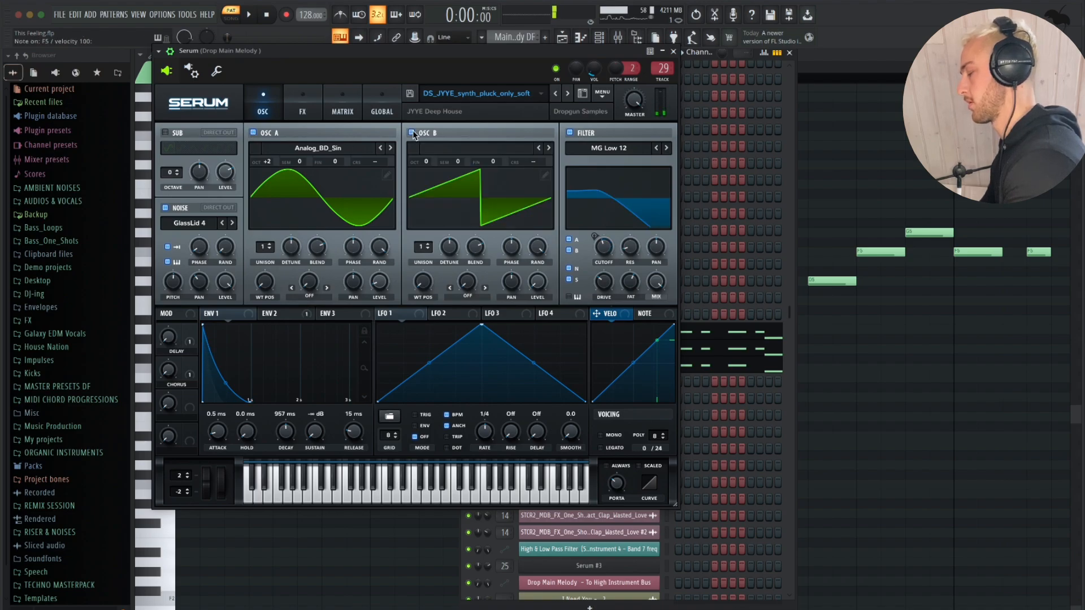
left_click(412, 132)
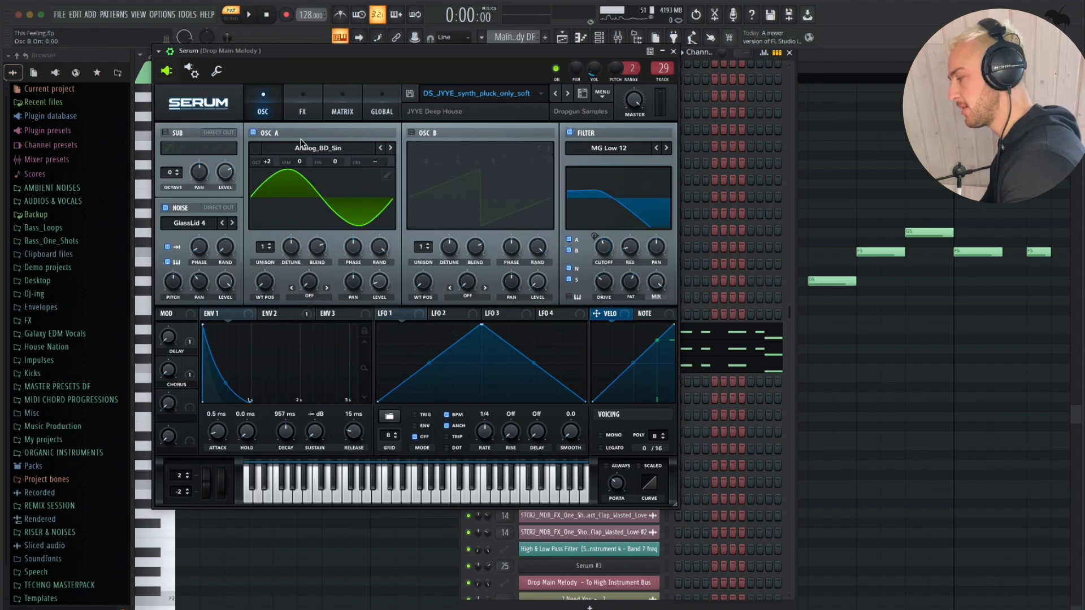
left_click(253, 133)
left_click(674, 52)
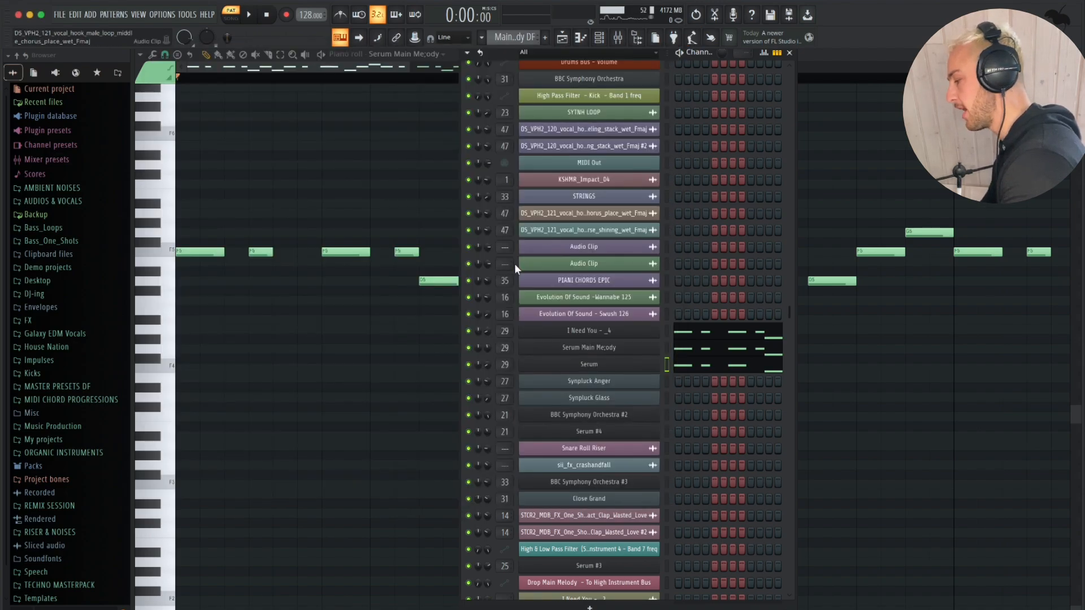
Step: Toggle the I Need You - _4 and Serum Main Me;ody layers, play the melody pattern, and return to the playlist
left_click_drag(468, 332, 468, 350)
key("space")
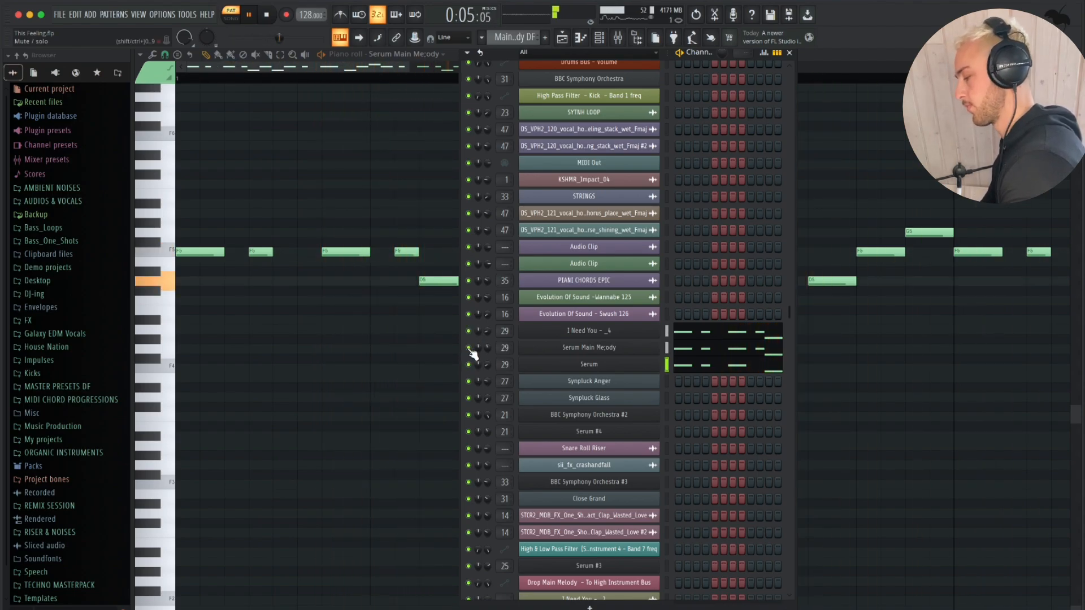
left_click(790, 53)
key("F5")
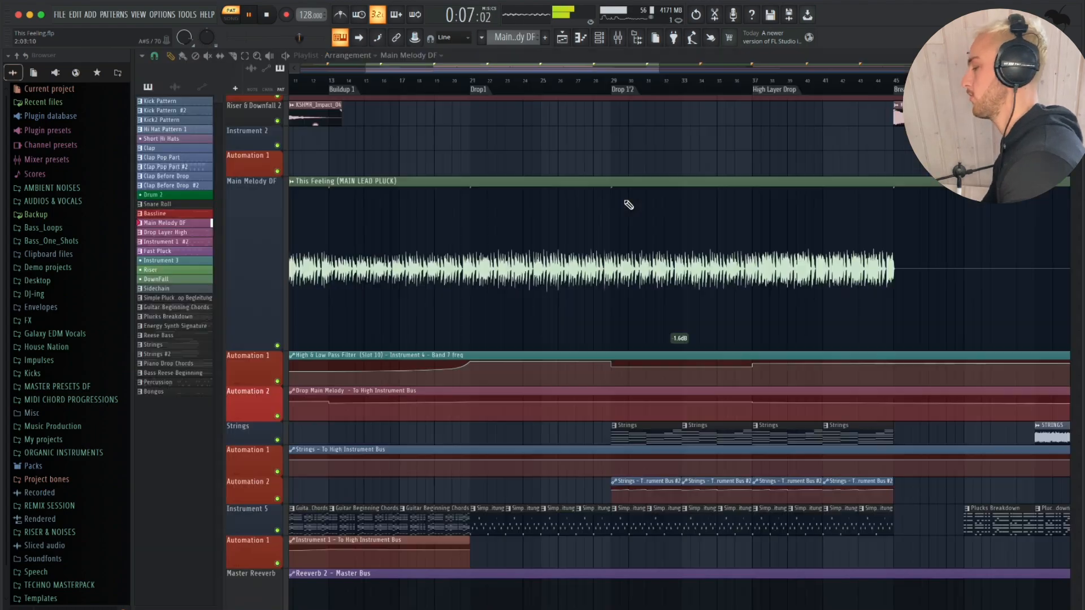
Step: Find the Drum Delay track in the mixer, inspect its Fruity Delay 2 settings, and close the plugin
left_click(626, 43)
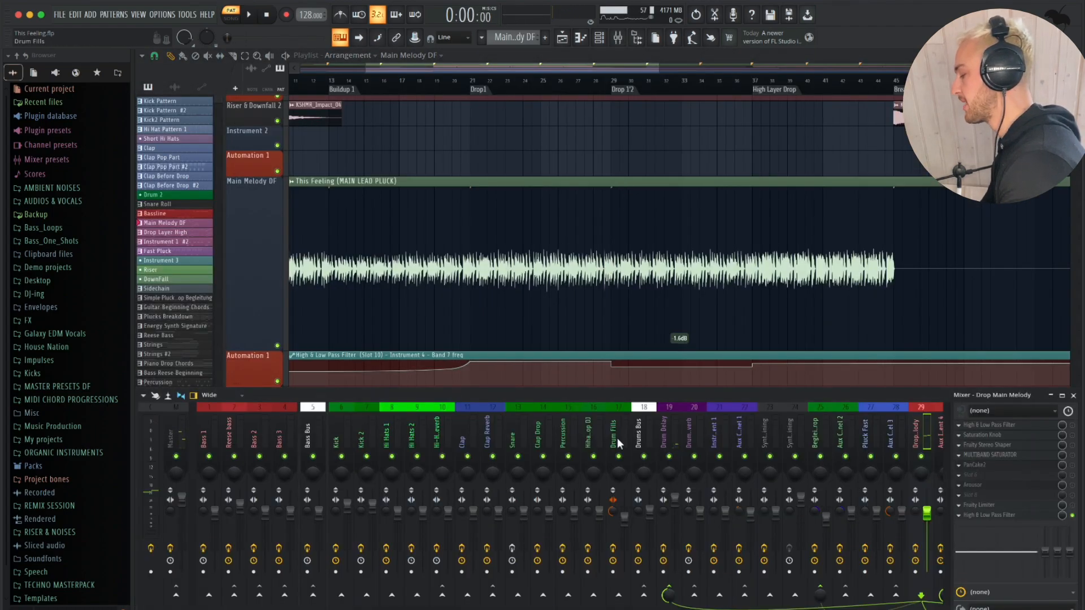
scroll(617, 439, "down", 5)
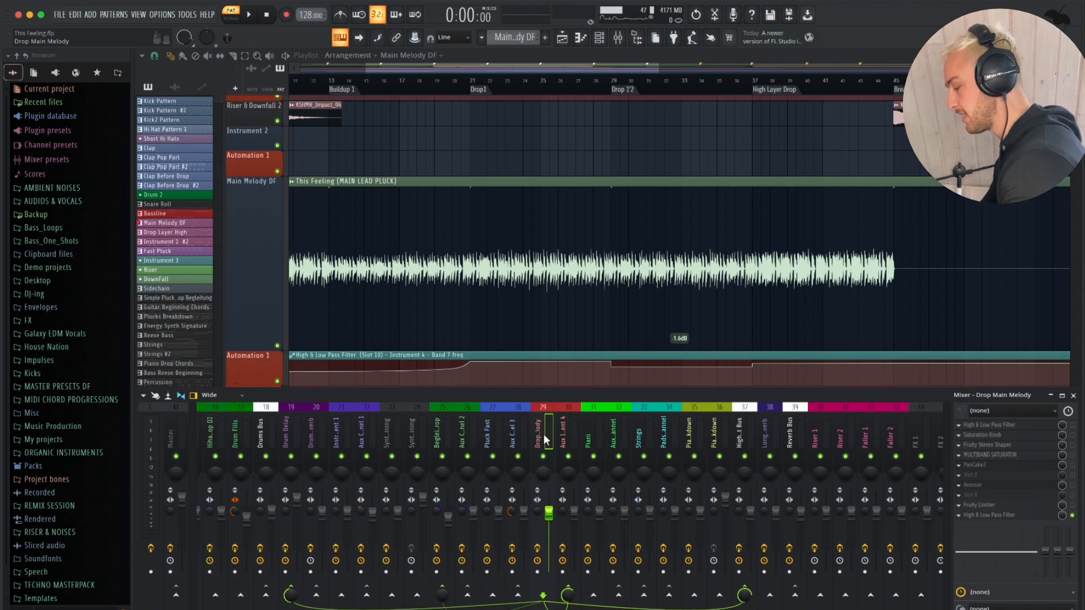
scroll(543, 434, "up", 1)
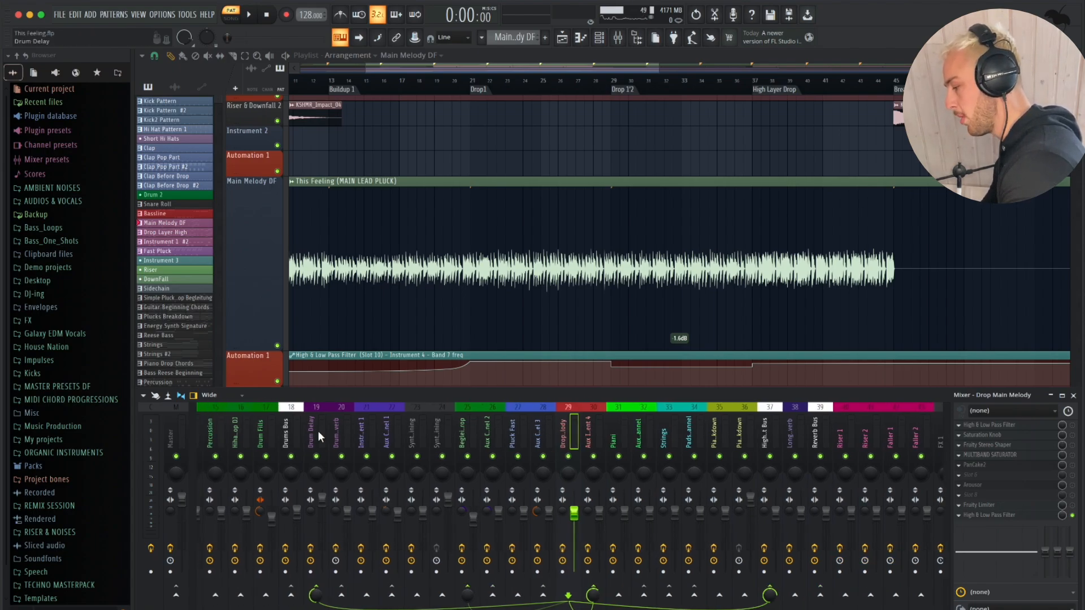
left_click(318, 432)
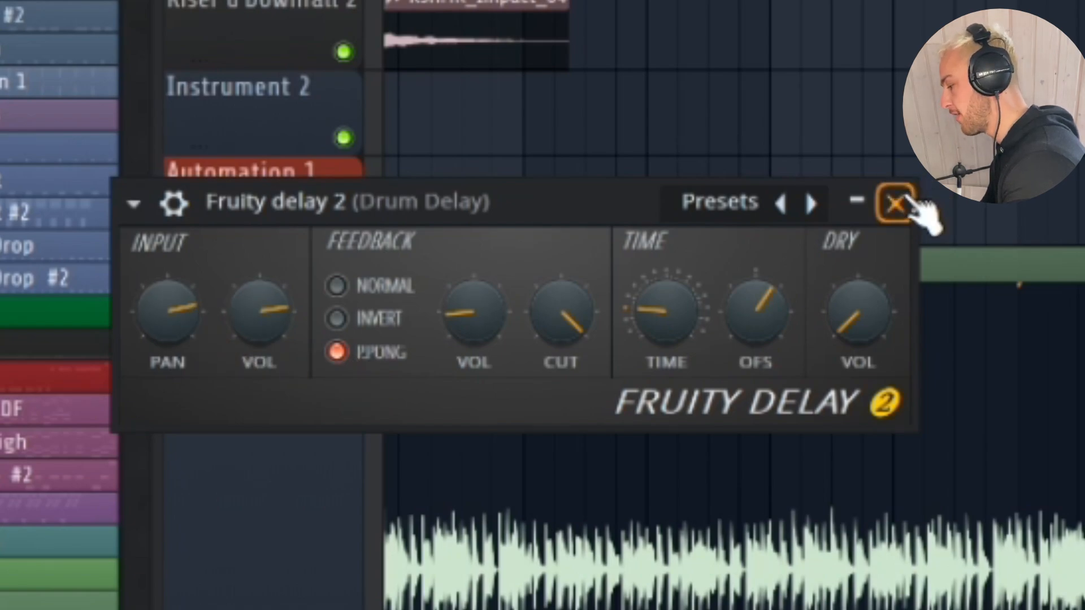
left_click(896, 203)
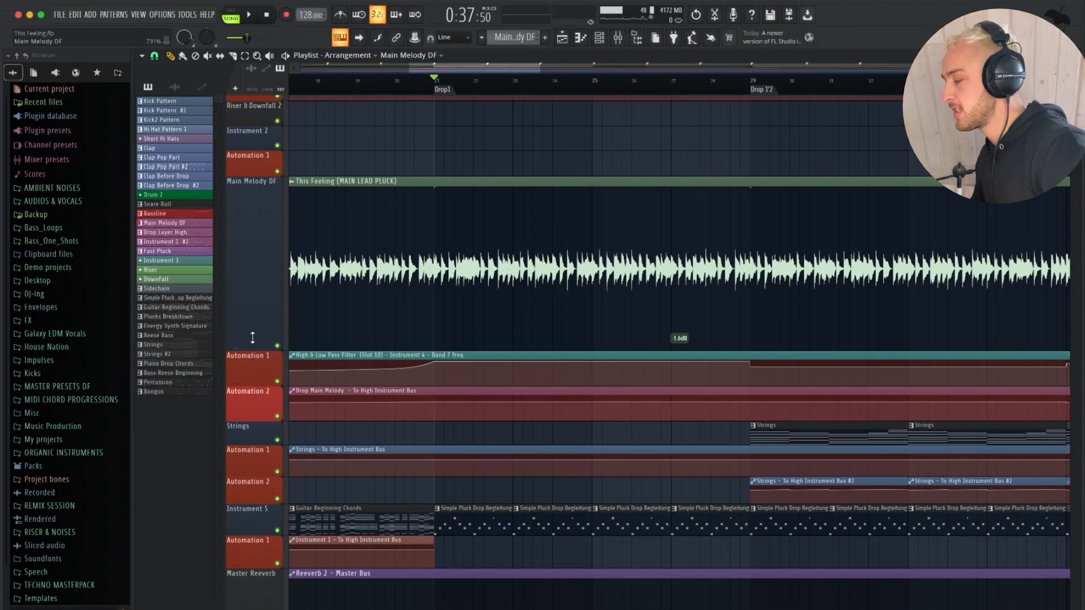
Step: Shrink the Main Melody DF playlist track and play the Simple Pluck Drop Begleitung pattern on its own in the piano roll
left_click_drag(252, 337, 252, 217)
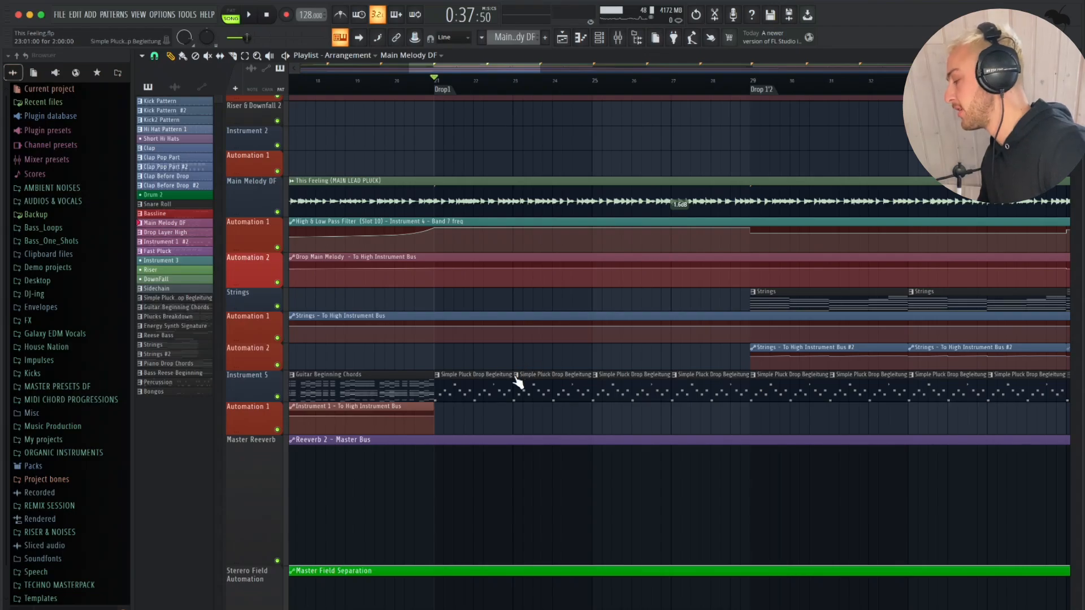
double_click(516, 379)
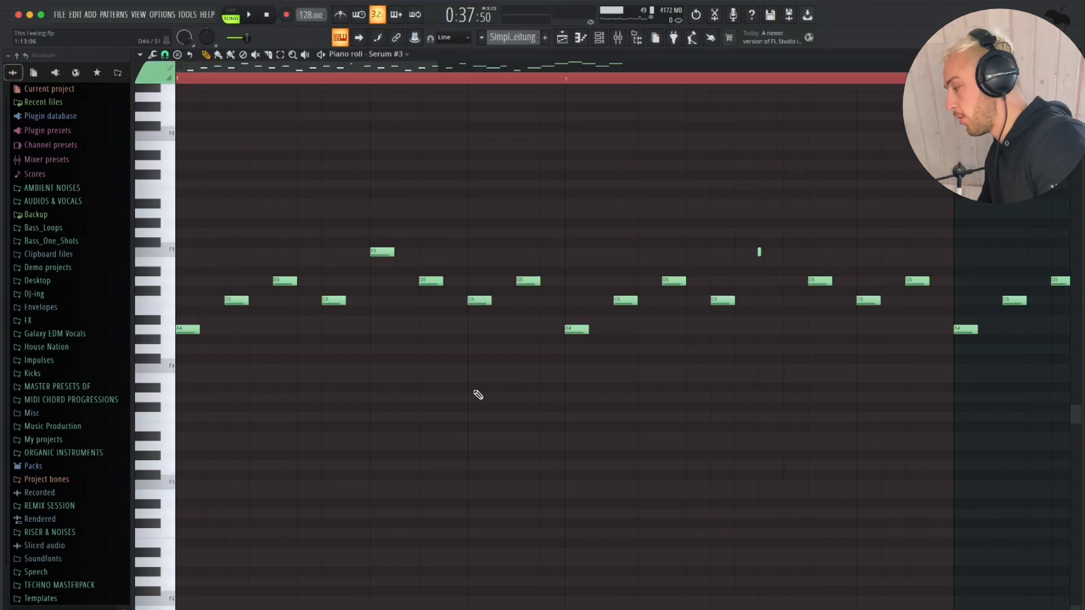
left_click(232, 16)
key("space")
Step: Open the Serum #3 channel to show its Glockenspiel preset while the pluck pattern plays
left_click(601, 38)
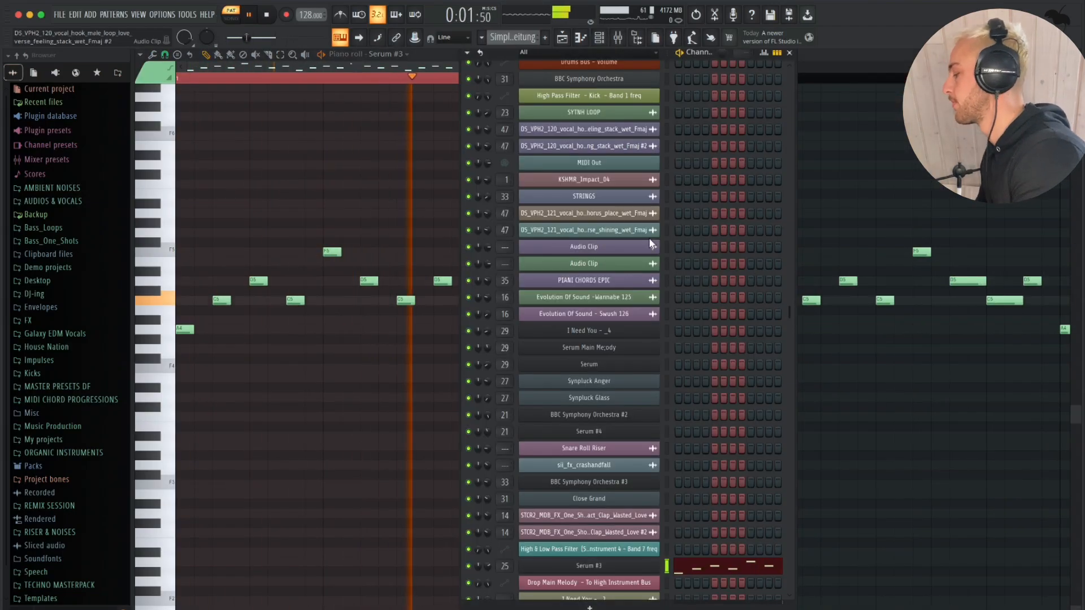
left_click(609, 573)
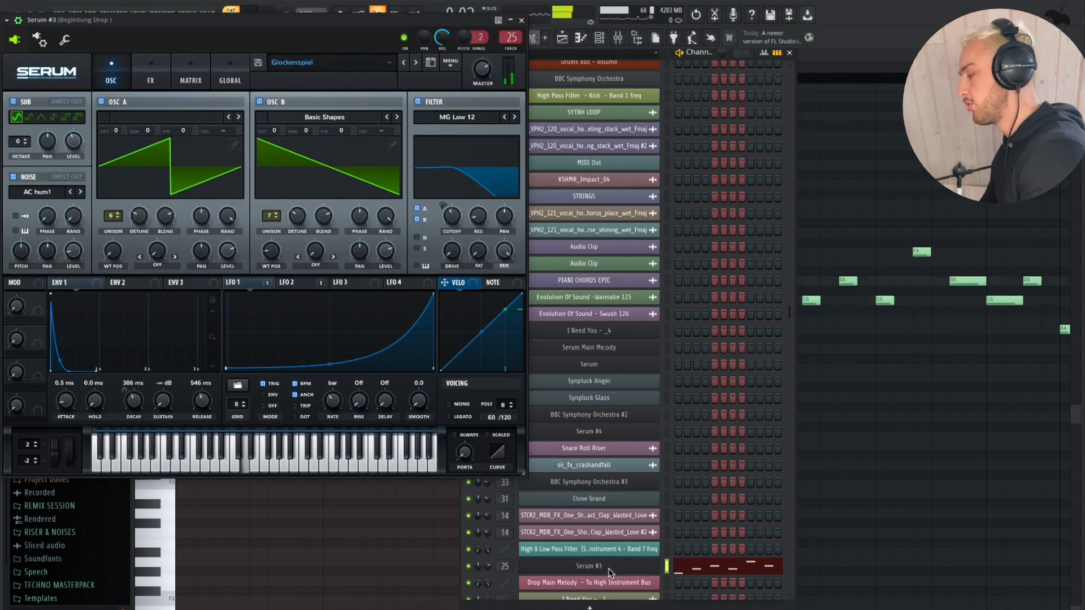
left_click_drag(323, 35, 397, 41)
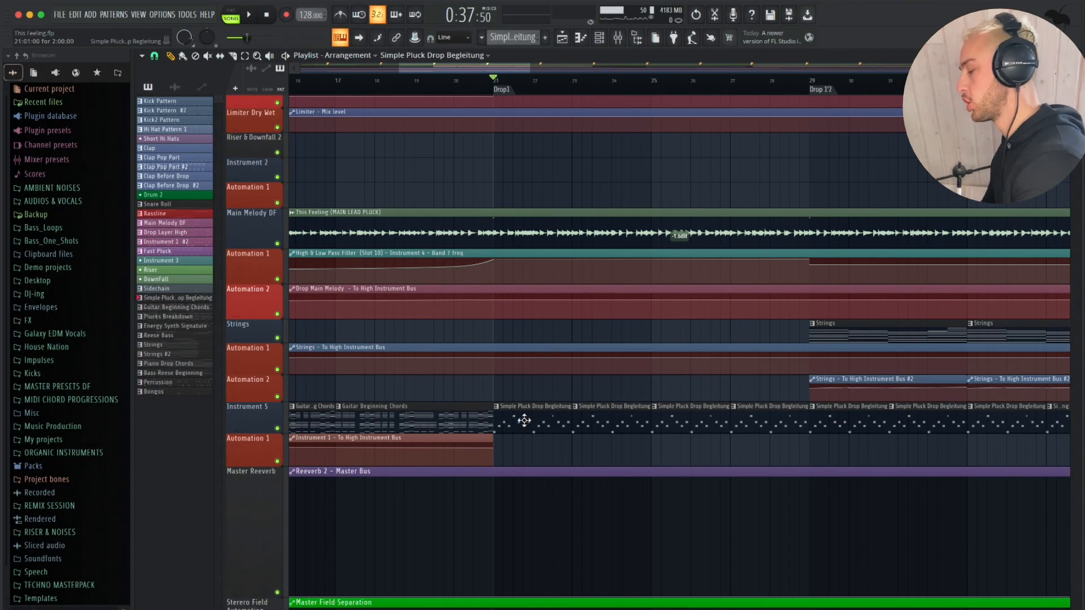
Step: Play the song from Drop1 while looking through the melody, pluck, automation, drum and bass tracks, and stop playback
key("space")
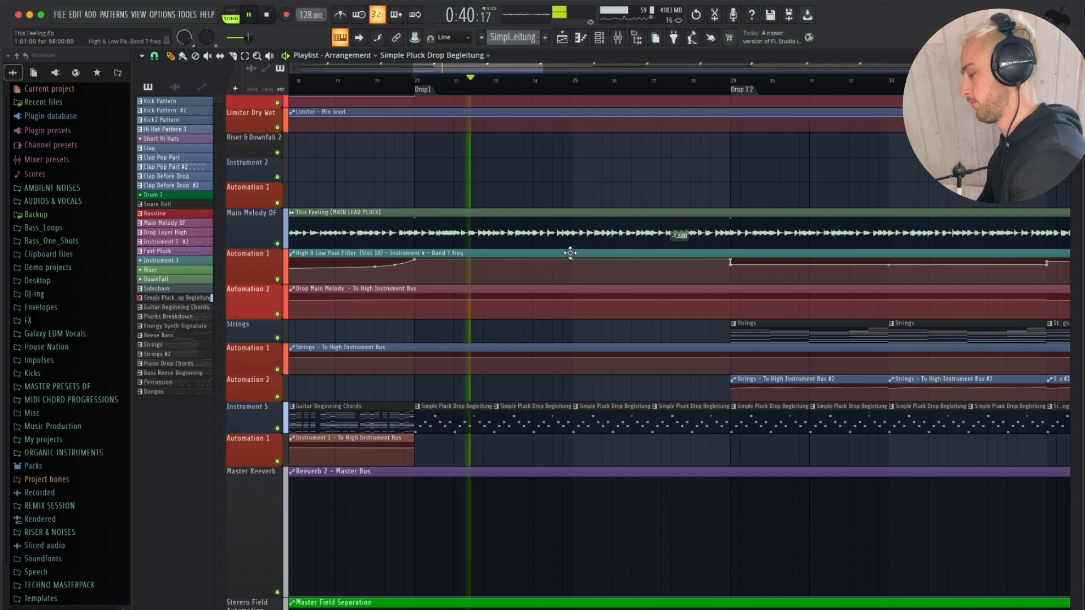
scroll(552, 269, "up", 5)
scroll(550, 265, "down", 5)
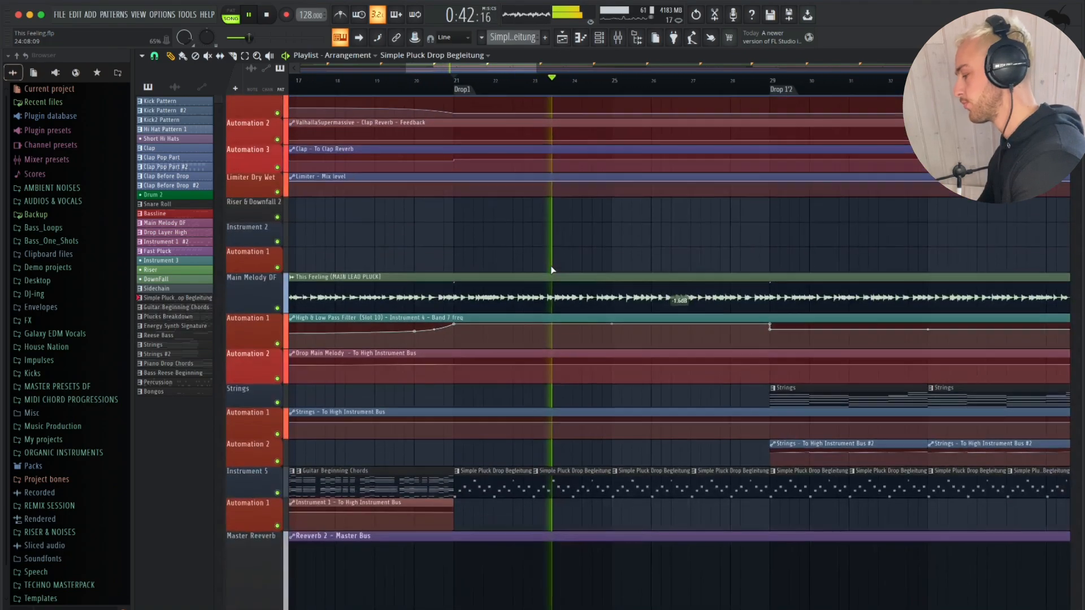
scroll(551, 265, "up", 8)
scroll(551, 266, "up", 4)
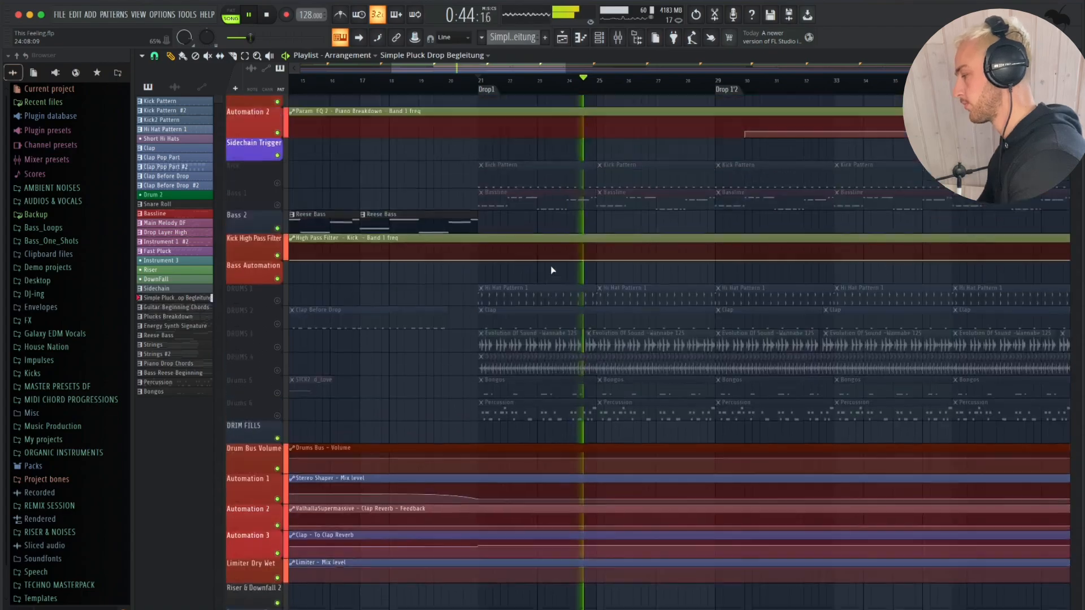
key("space")
Step: Unmute the Bass 1 track and play its Bassline pattern from Drop1 while viewing the notes in the piano roll
left_click(277, 230)
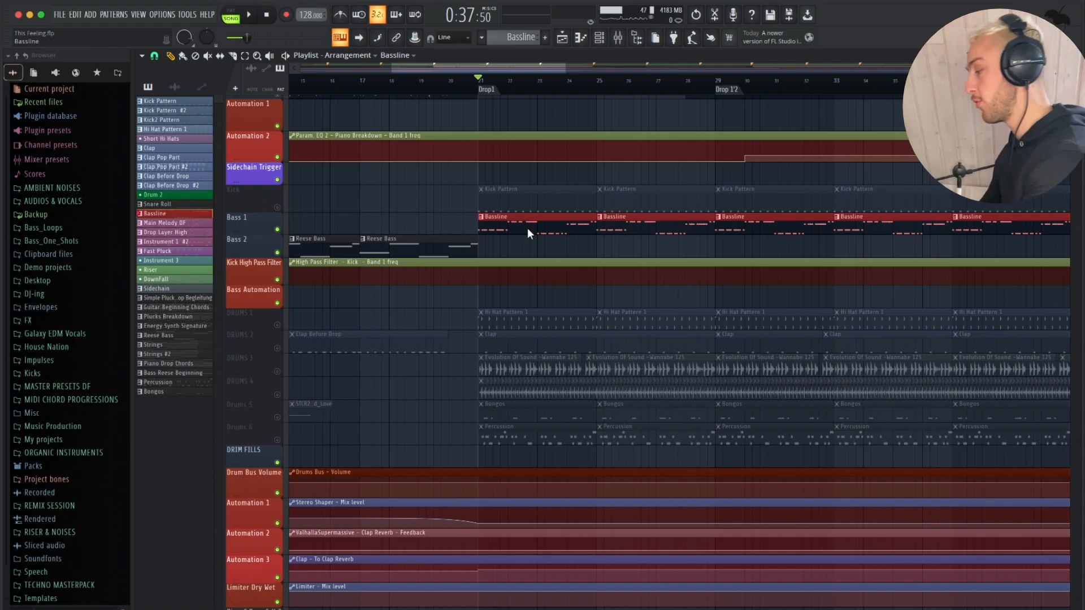
double_click(527, 229)
key("space")
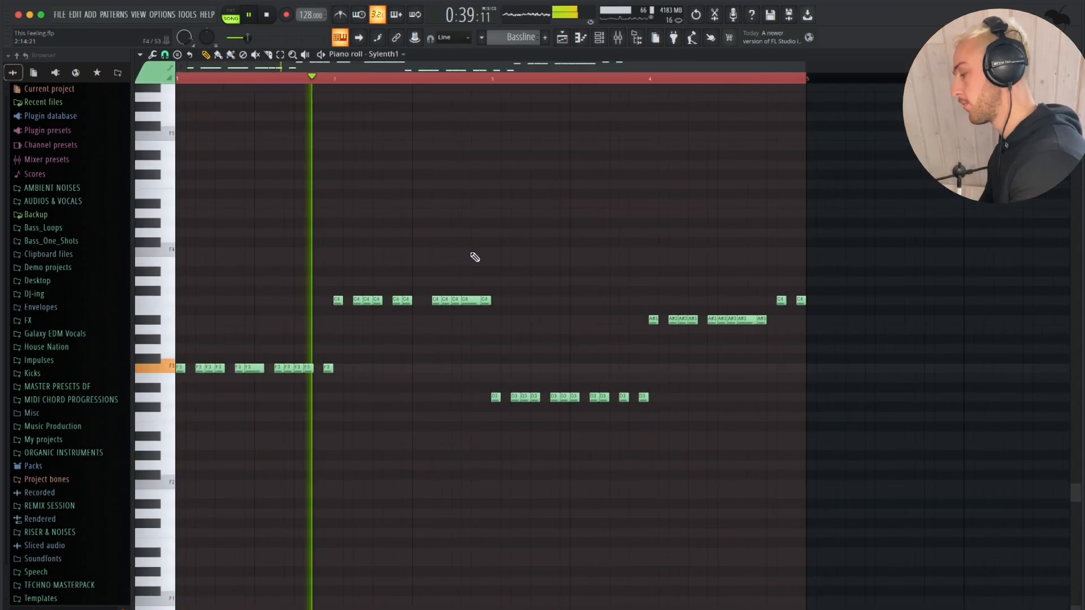
scroll(475, 257, "up", 4)
scroll(475, 258, "down", 4)
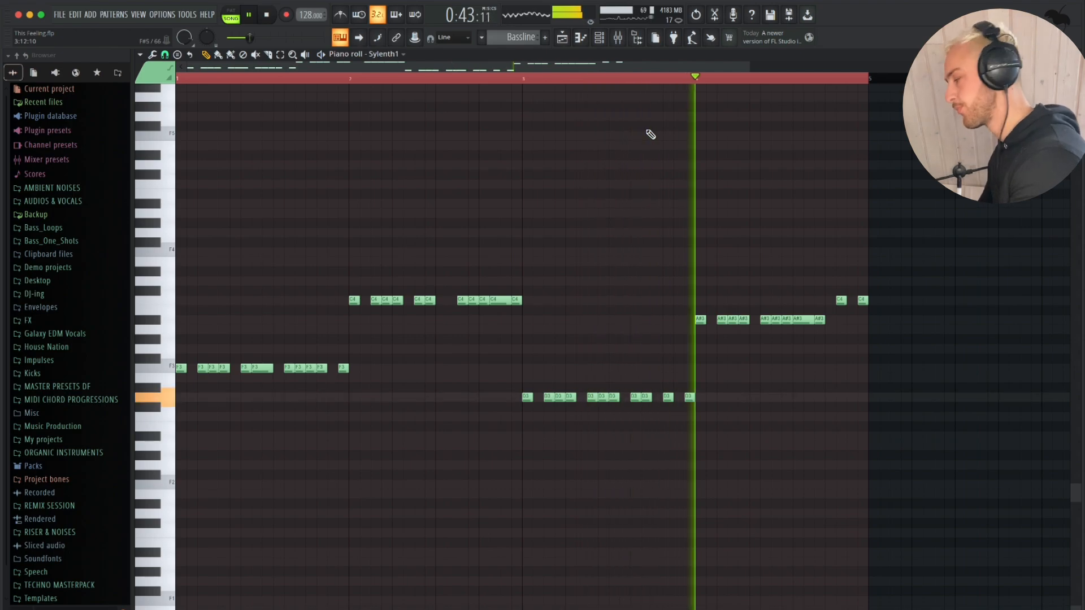
key("space")
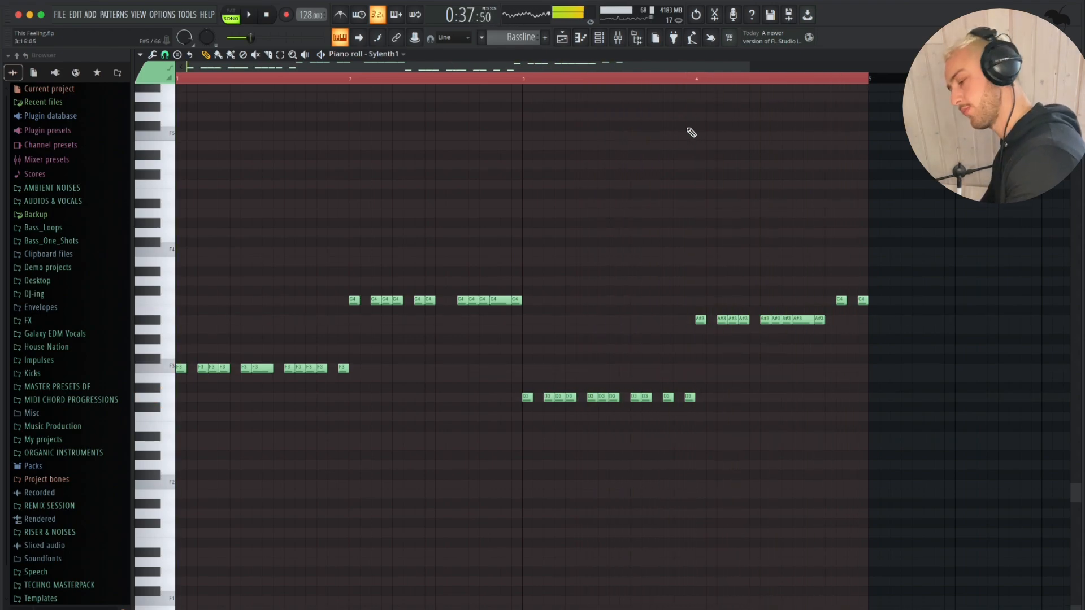
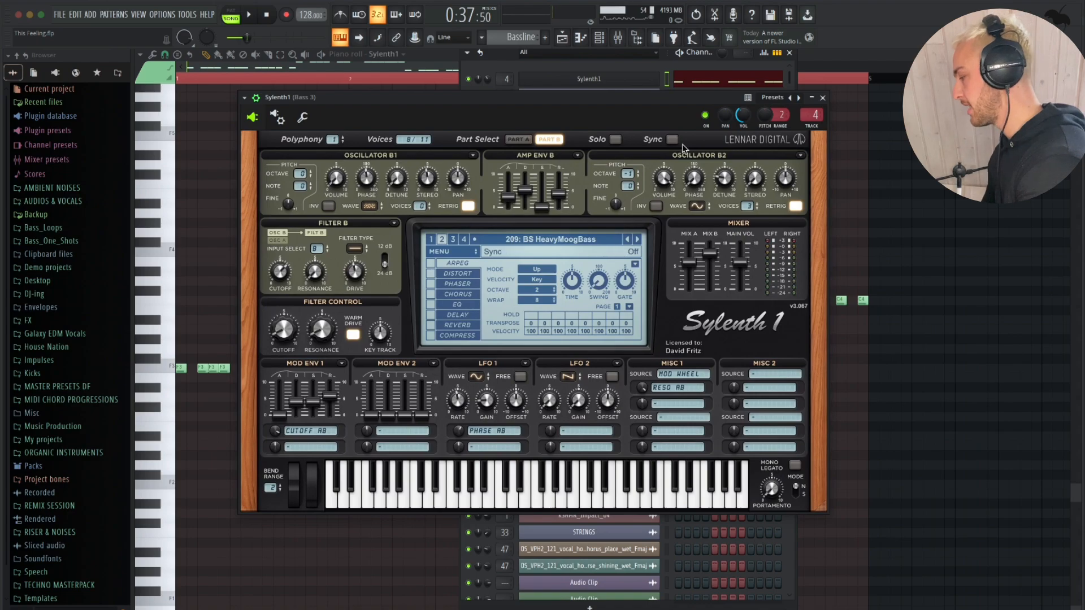
Step: Audition the Sylenth1 bass preset 209: BS HeavyMoogBass by playing a short series of notes
left_click(554, 242)
left_click(555, 232)
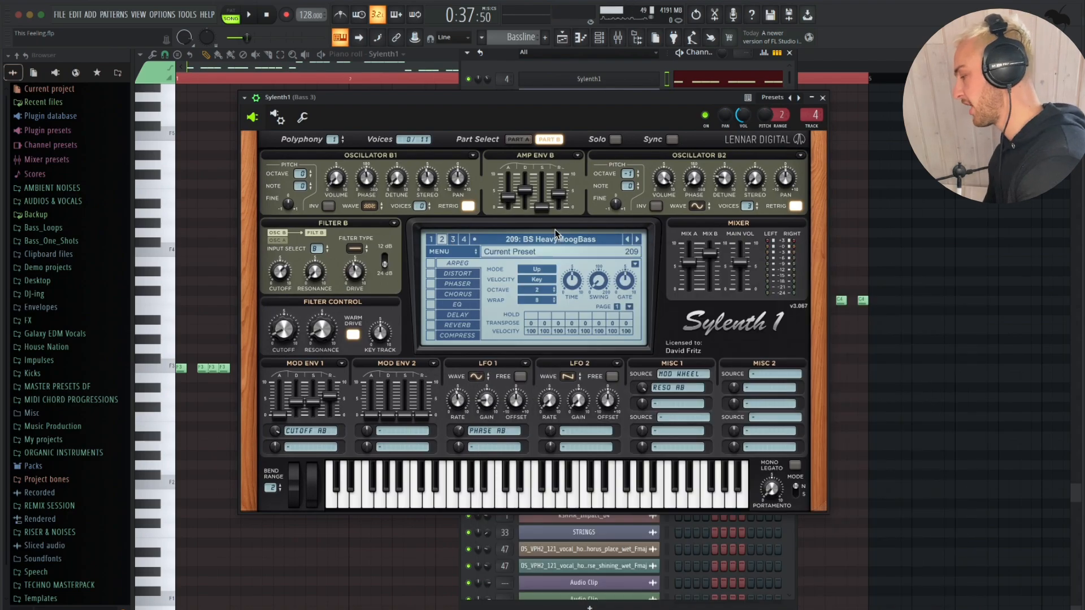
key("c")
key("v")
key("v")
key("v")
key("c")
key("z")
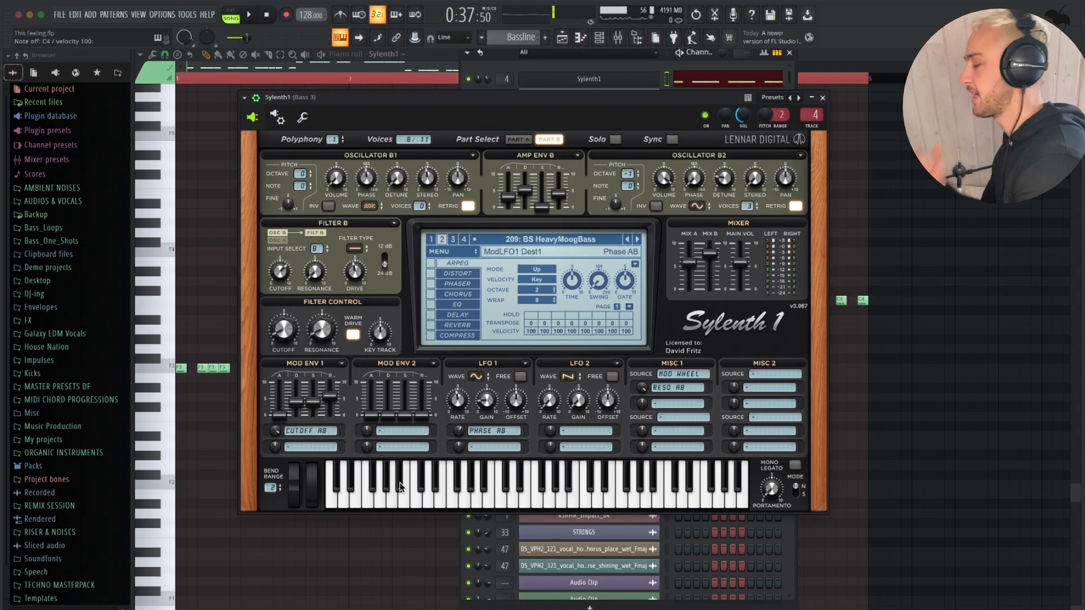
Step: Leave the Sylenth1 bass, show the mixer, select the Bass 2 track and inspect its High & Low Pass Filter effect
key("Escape")
key("Escape")
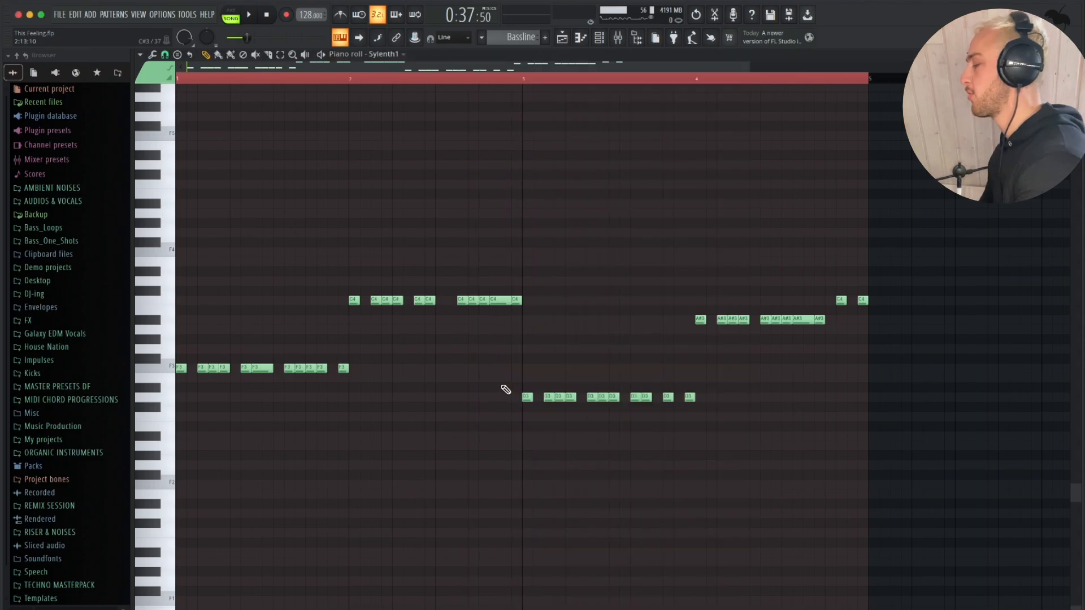
left_click(619, 41)
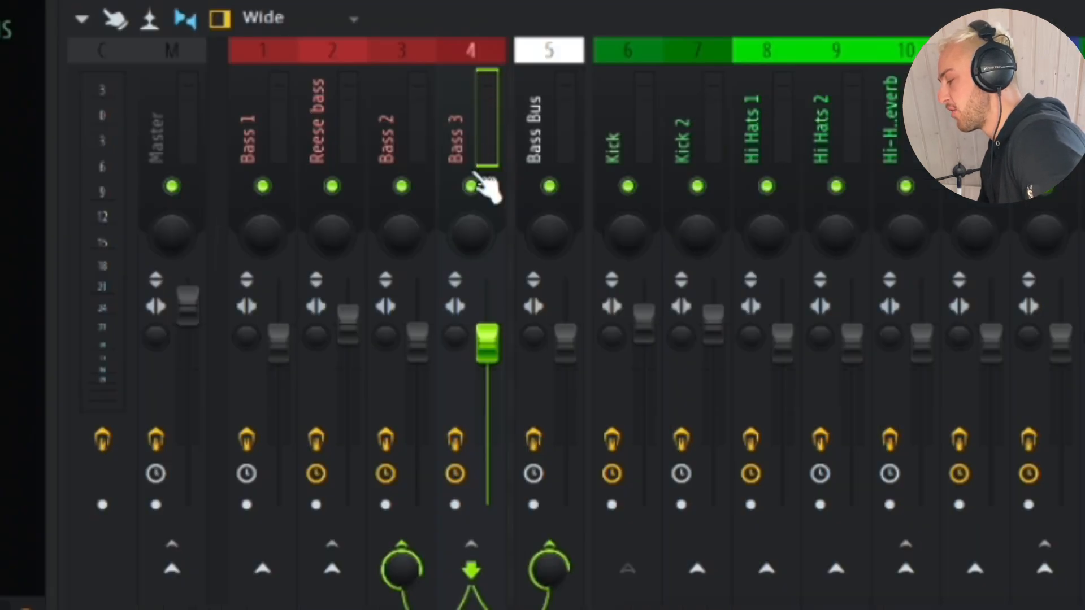
left_click(408, 130)
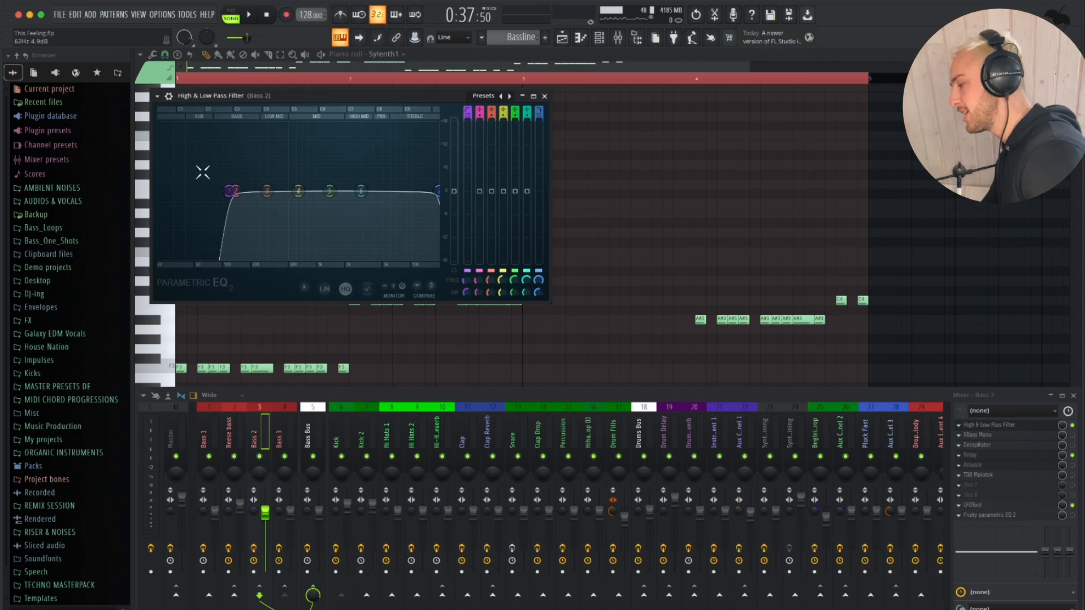
left_click(544, 96)
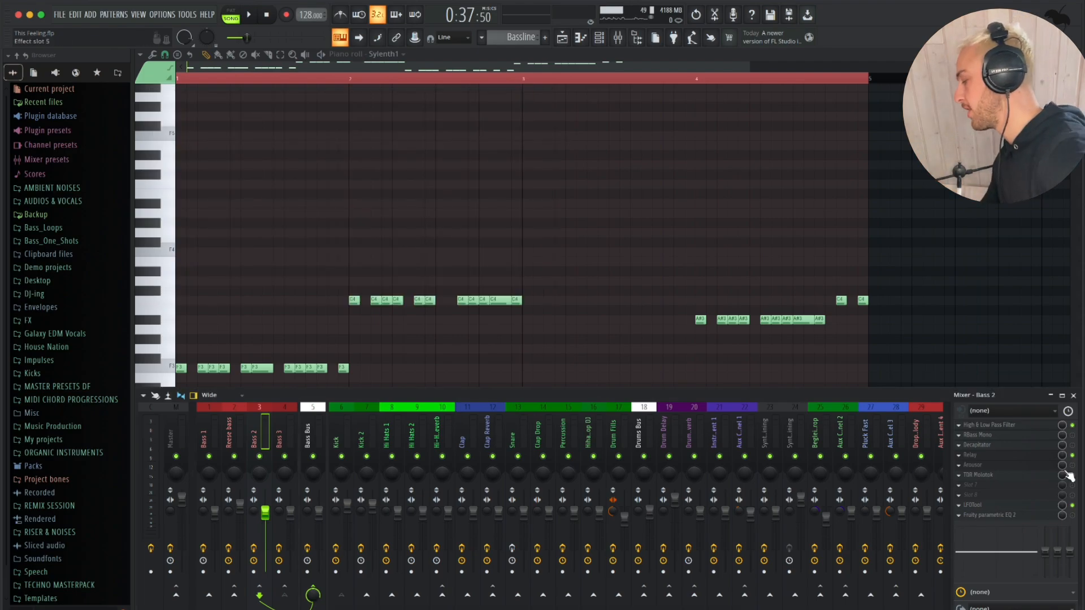
Step: Inspect the Relay and LFOTool effects on the Bass 2 mixer track, closing each one after viewing
left_click(997, 458)
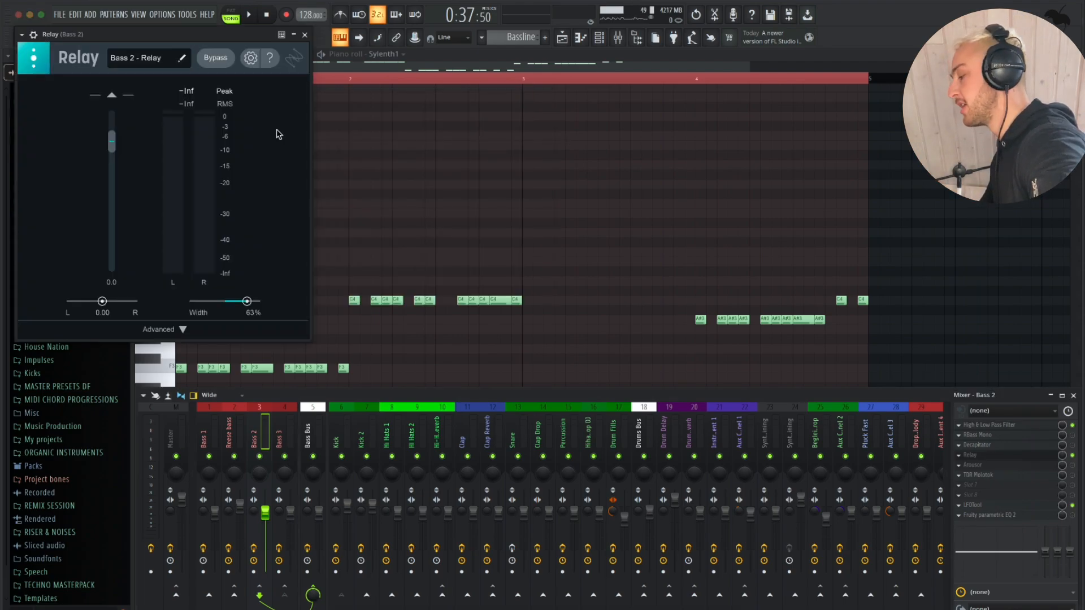
left_click(305, 35)
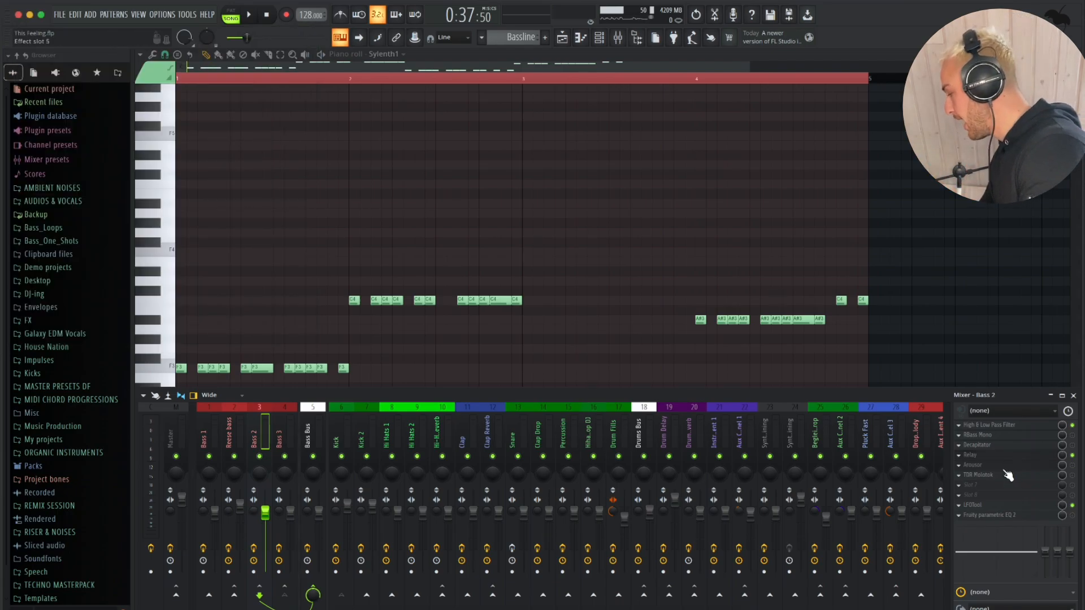
left_click(992, 508)
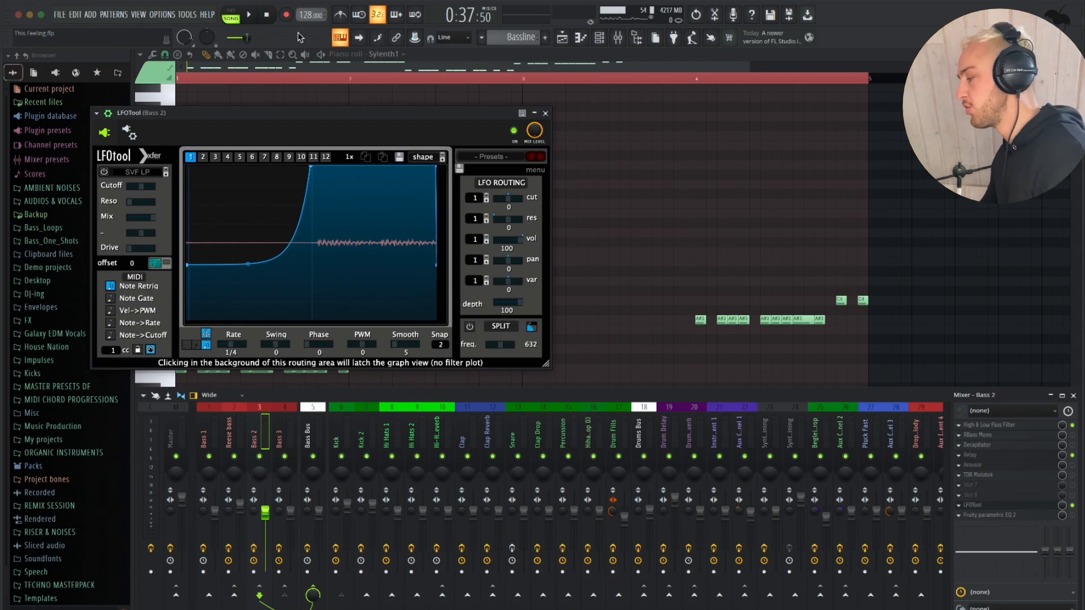
left_click(546, 114)
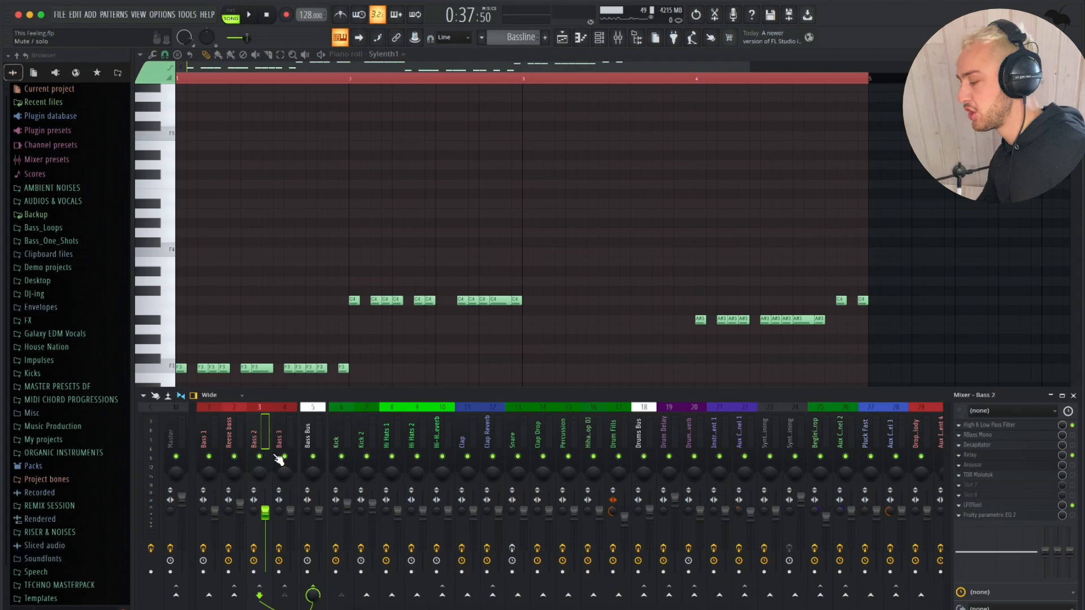
Step: Play the Bassline pattern while switching the Bass 2 and Bass 3 mixer tracks on and off to compare the layers
key("space")
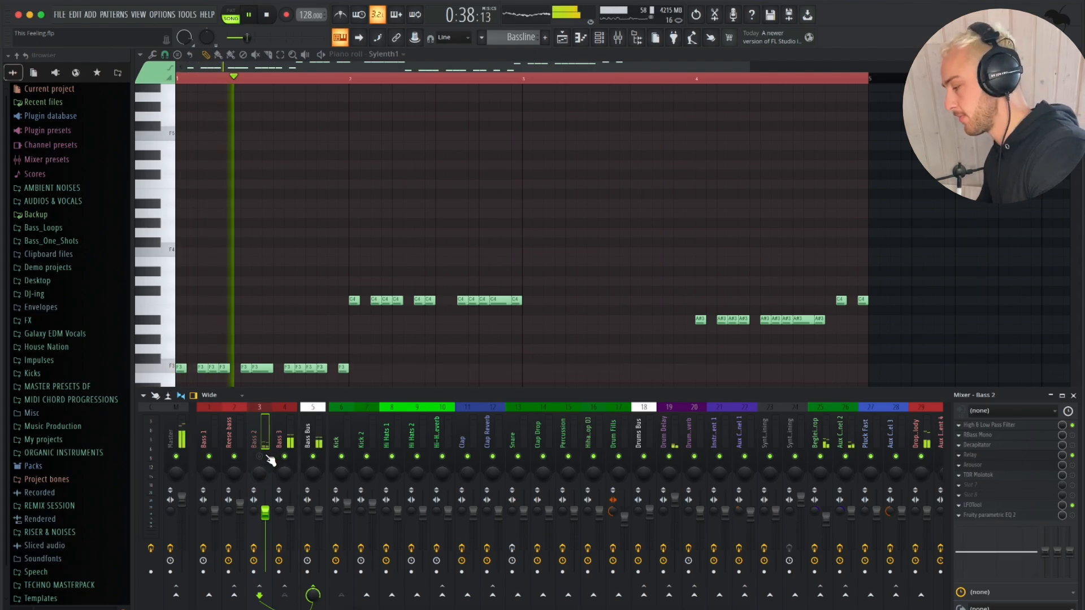
left_click(267, 455)
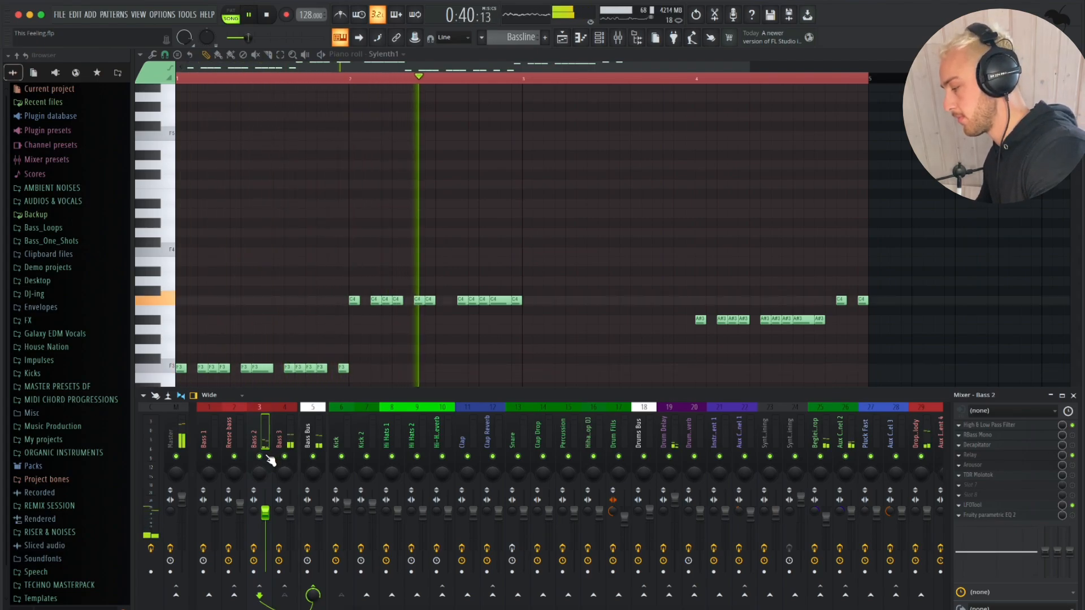
right_click(289, 459)
left_click(260, 457)
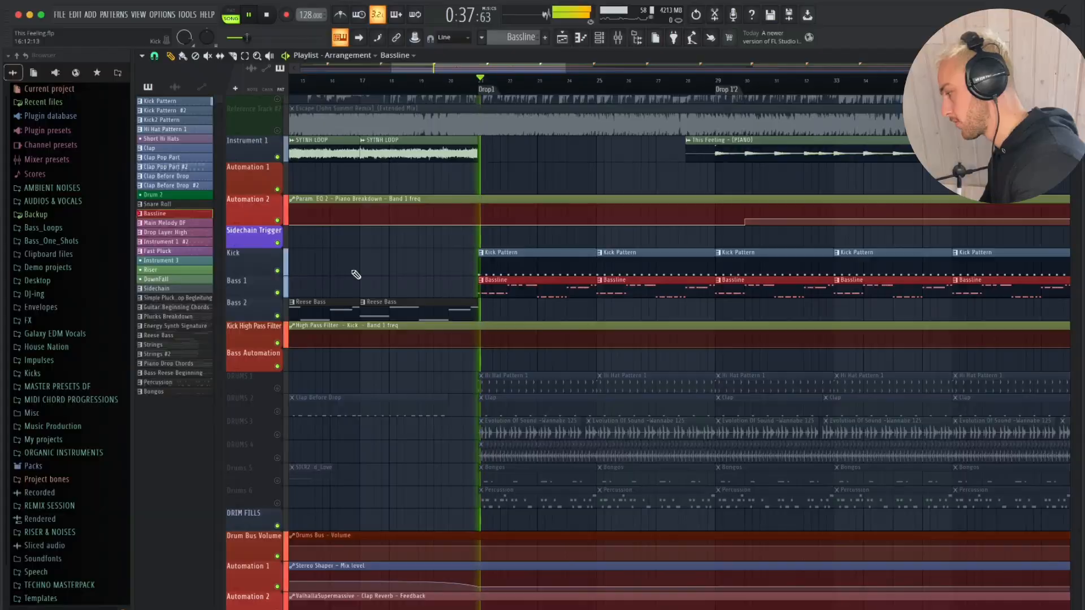
Step: Open the Kick Pattern clip at Drop1 in the piano roll while the song plays
scroll(357, 274, "up", 3)
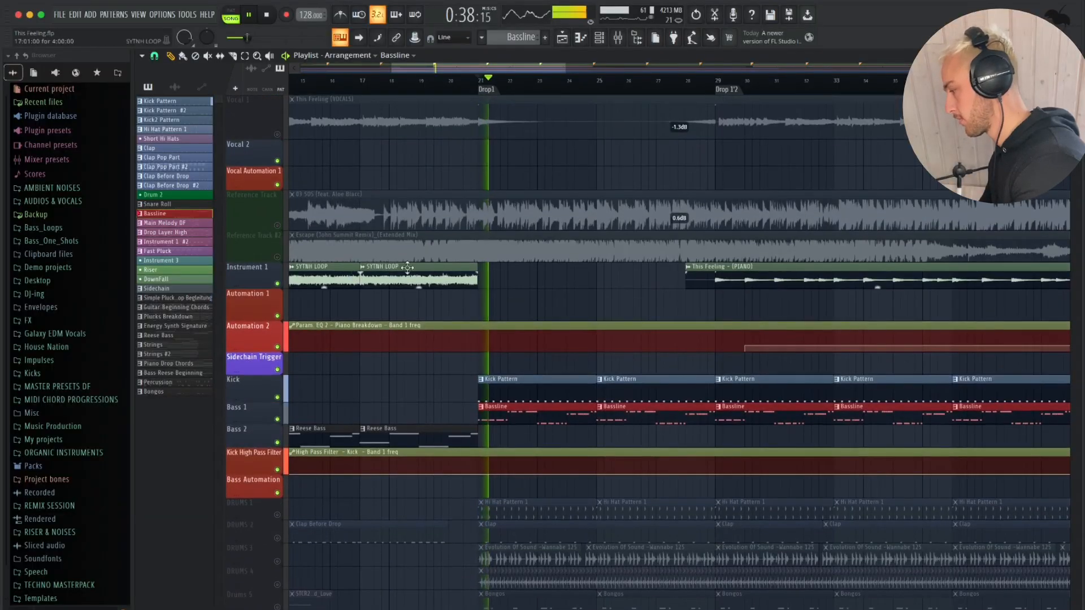
scroll(535, 226, "down", 5)
scroll(553, 174, "up", 1)
double_click(553, 173)
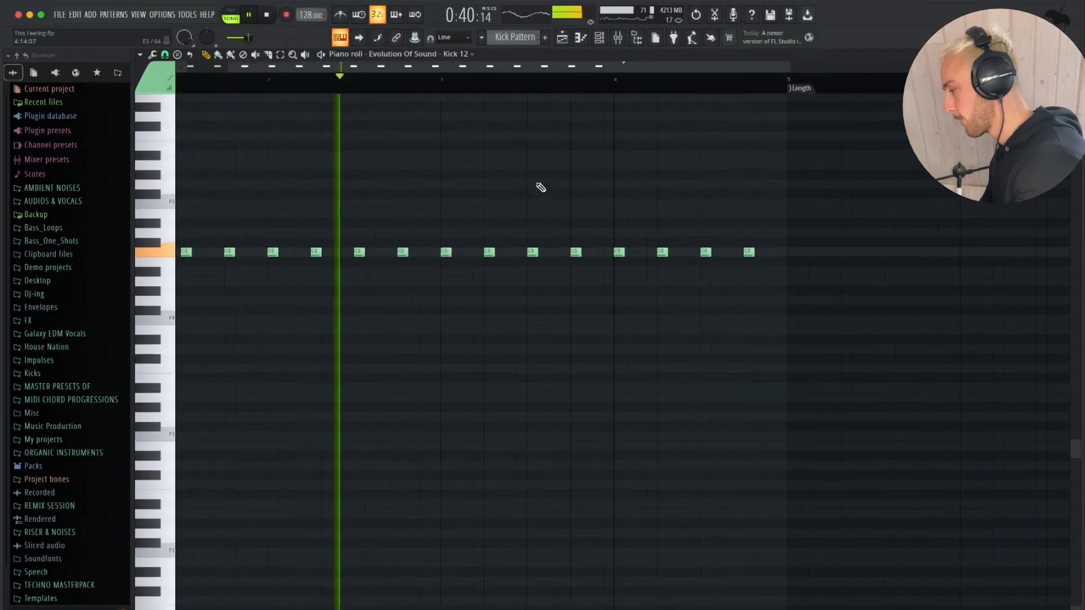
Step: Show the kick channels in the channel rack, stop playback and view the Evolution Of Sound - Kick 12 sample settings
left_click(618, 39)
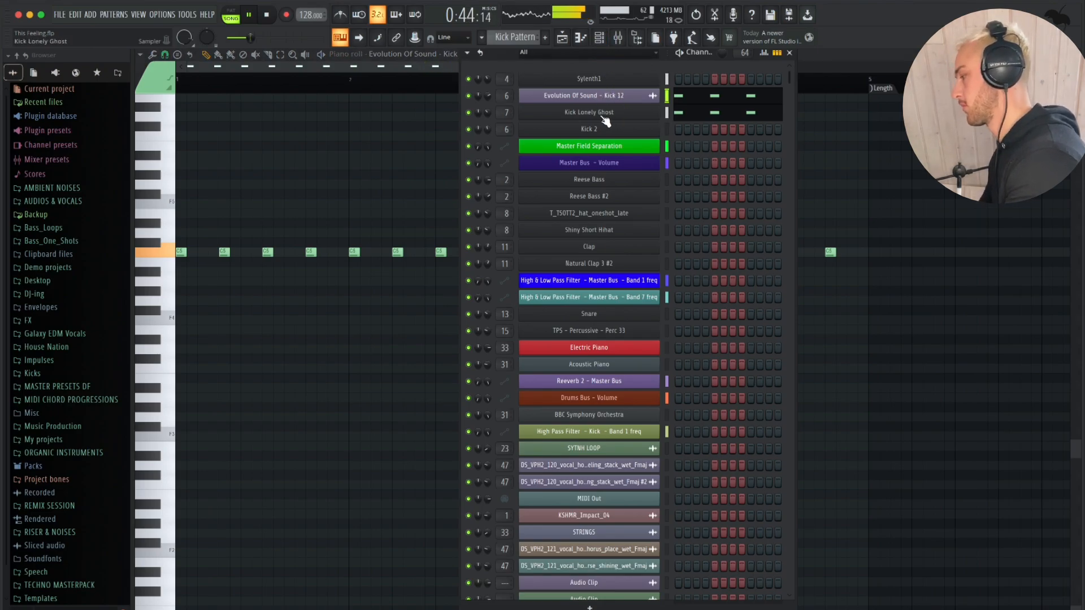
key("space")
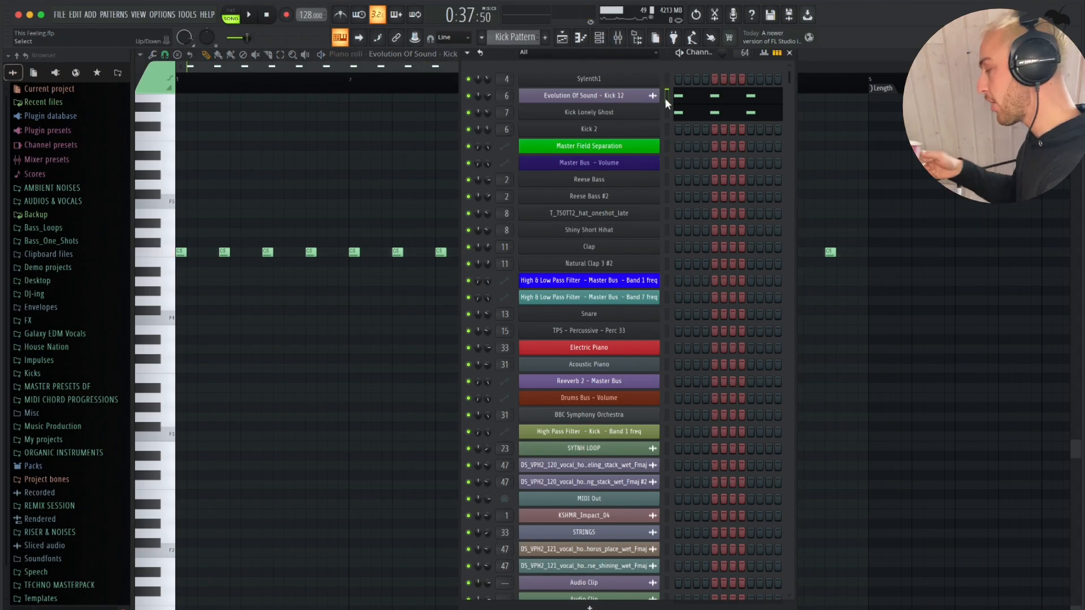
left_click(648, 101)
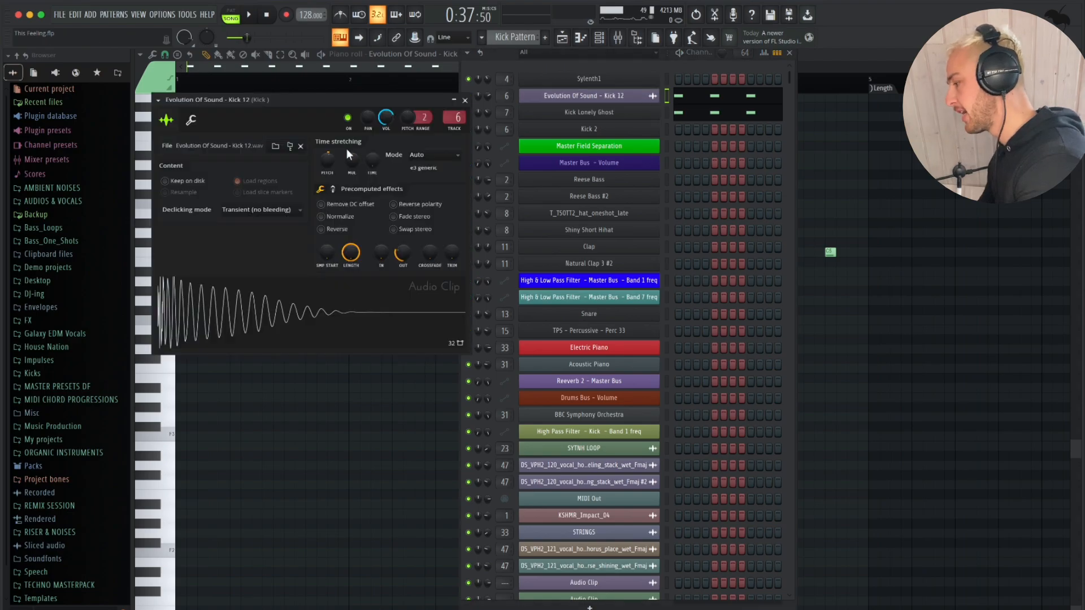
left_click_drag(320, 100, 336, 105)
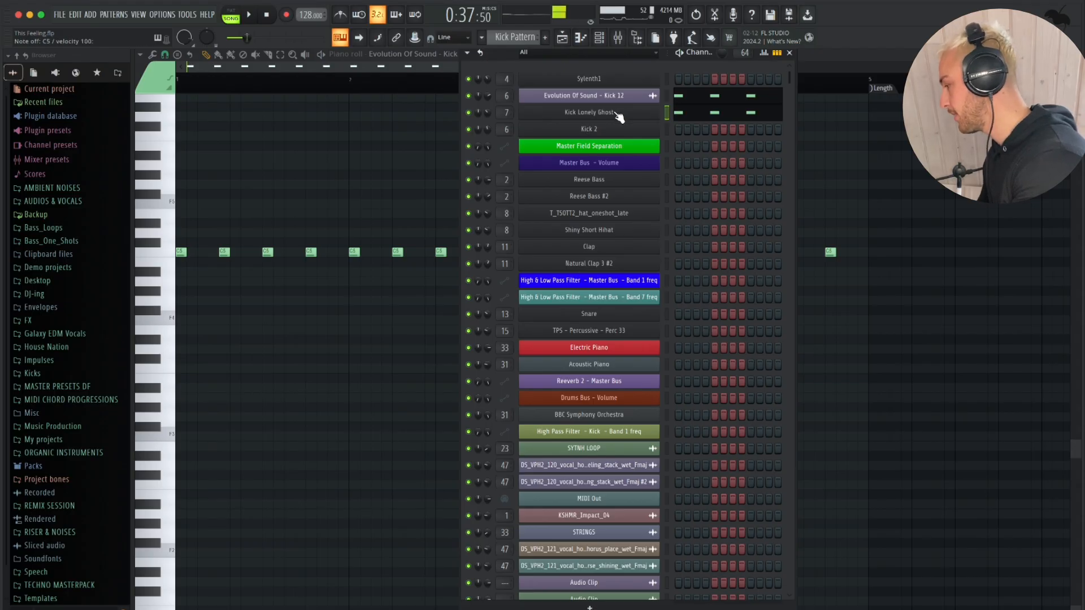
Step: Open the Kick Lonely Ghost sample settings, raise its length to full and lower its fade-out
left_click(615, 113)
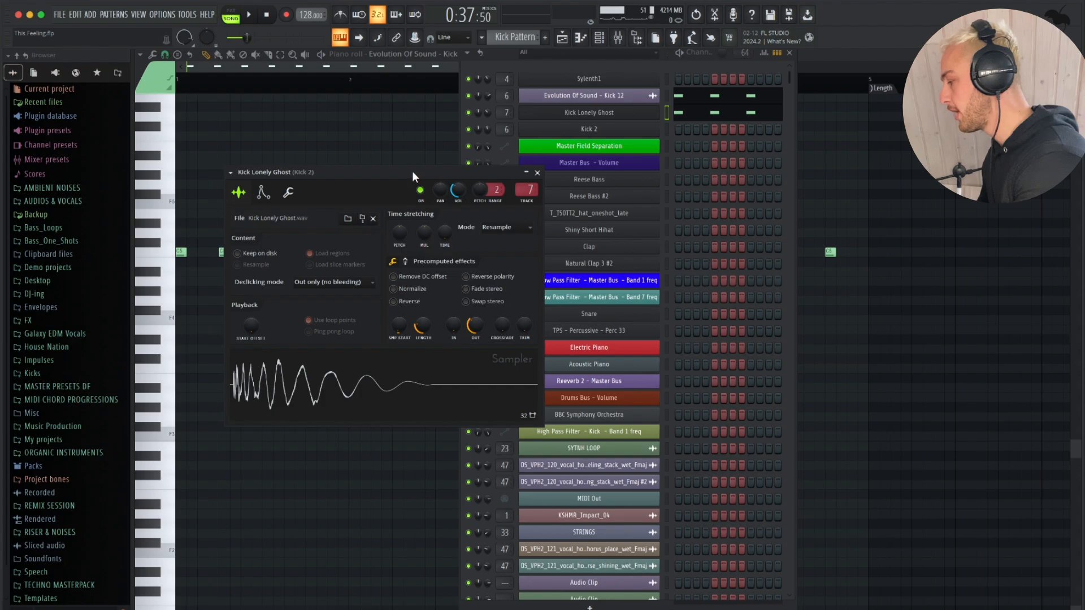
left_click_drag(413, 172, 413, 159)
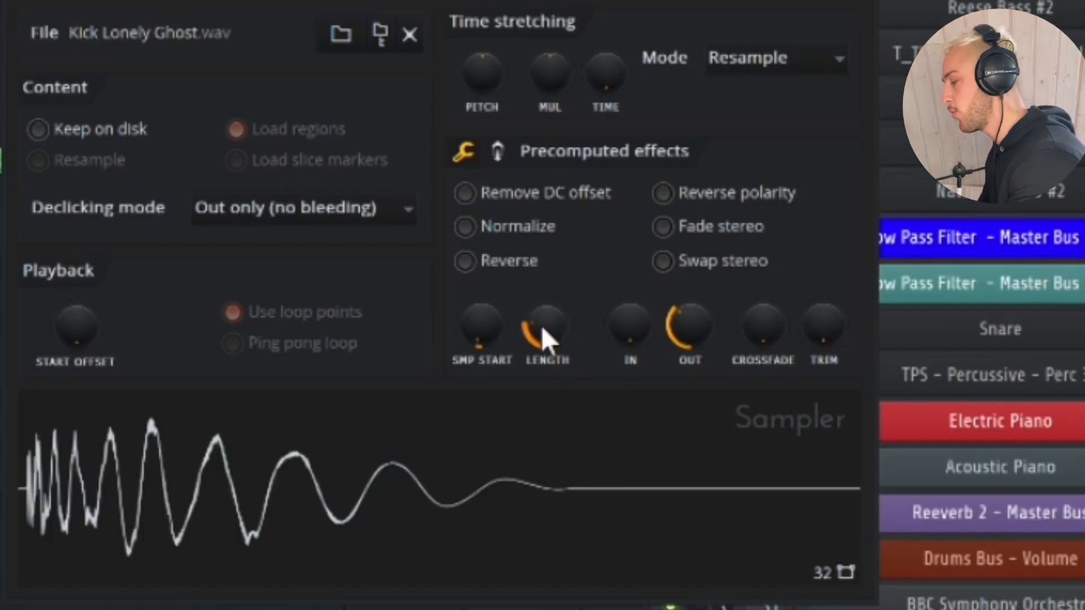
left_click_drag(540, 325, 541, 294)
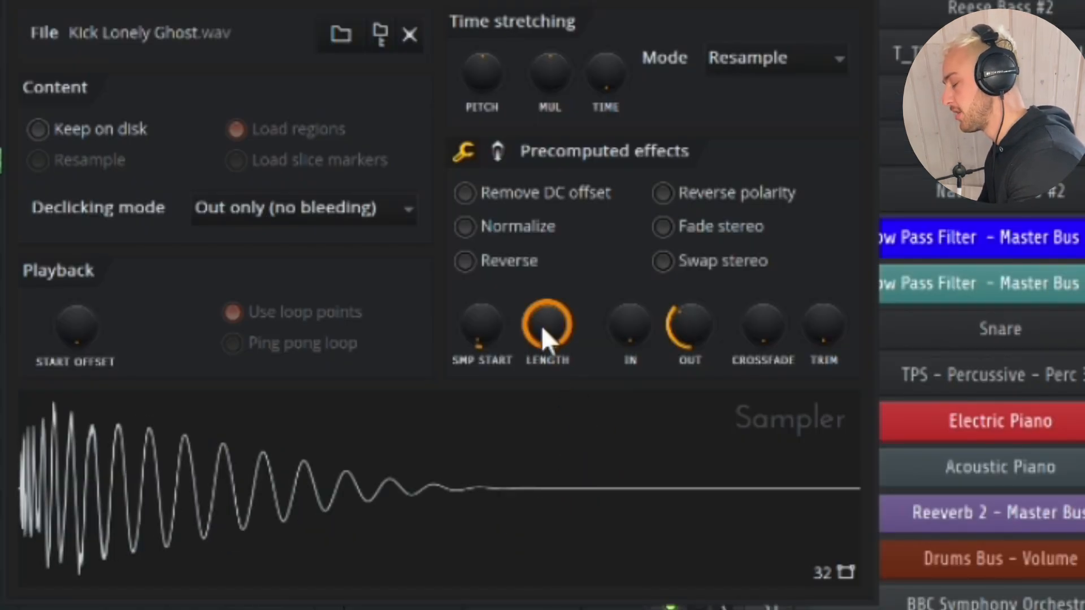
left_click_drag(701, 341, 702, 374)
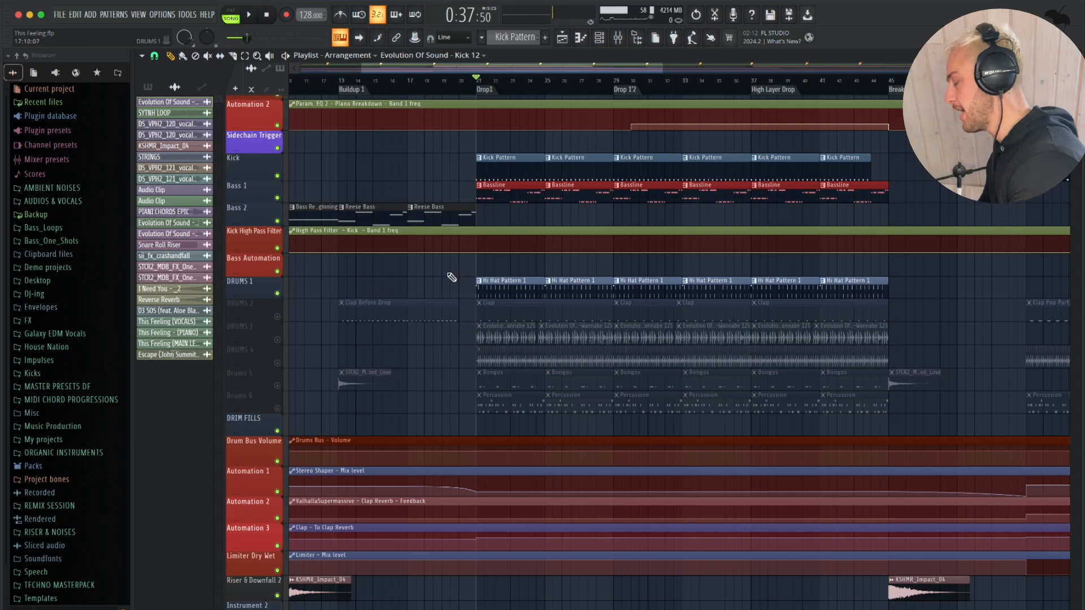
Step: Open Hi Hat Pattern 1 from the DRUMS 1 track, view its notes and choose the Evolution Of Sound - Open Hat 1 channel
double_click(513, 286)
scroll(545, 213, "left", 3)
scroll(544, 213, "up", 1)
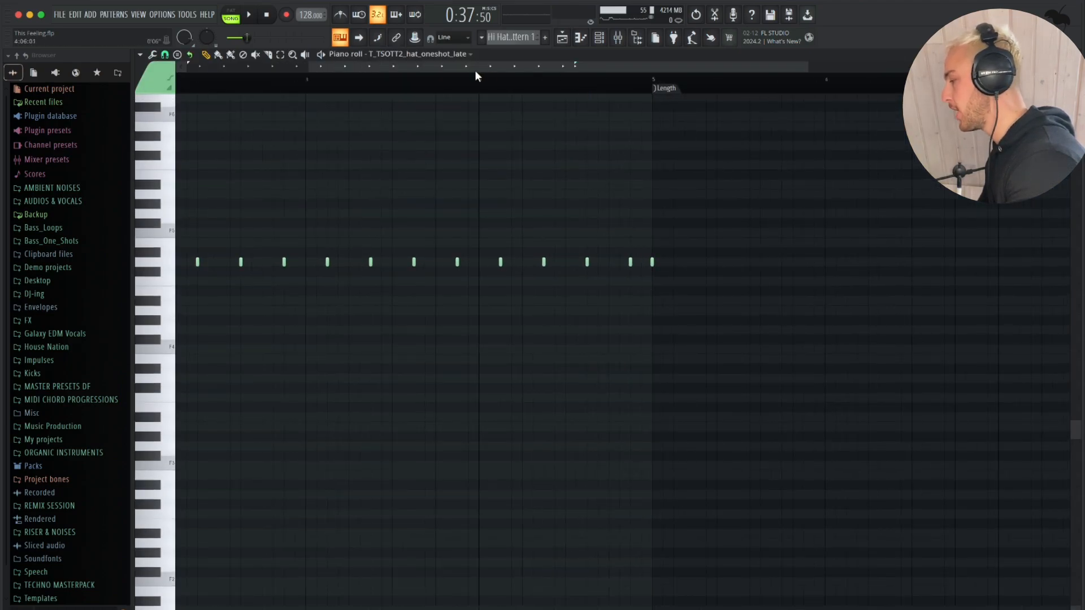
scroll(447, 93, "left", 2)
scroll(446, 93, "up", 1)
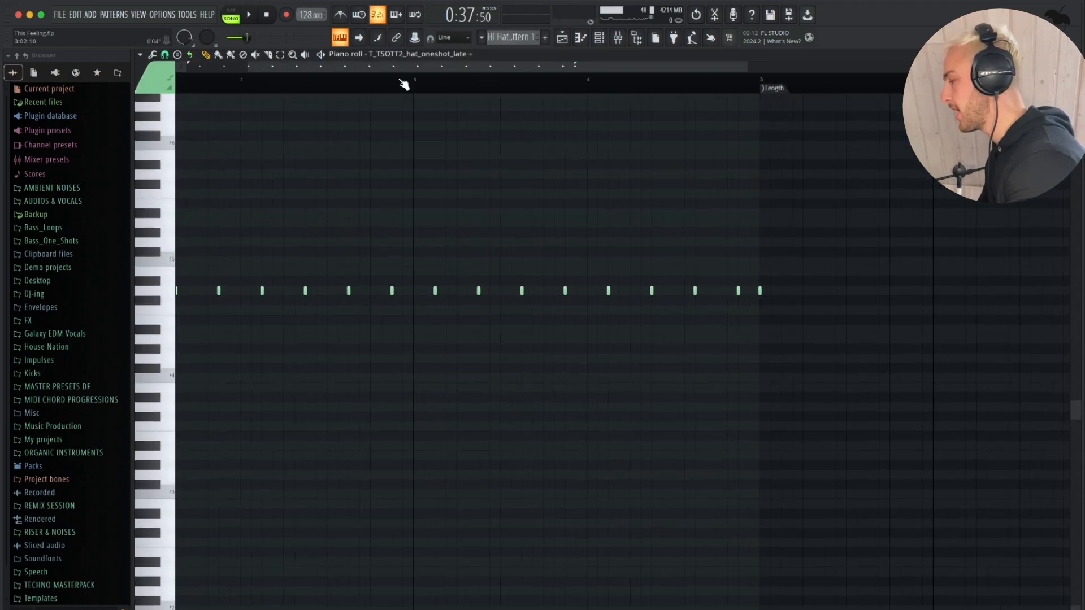
left_click(461, 56)
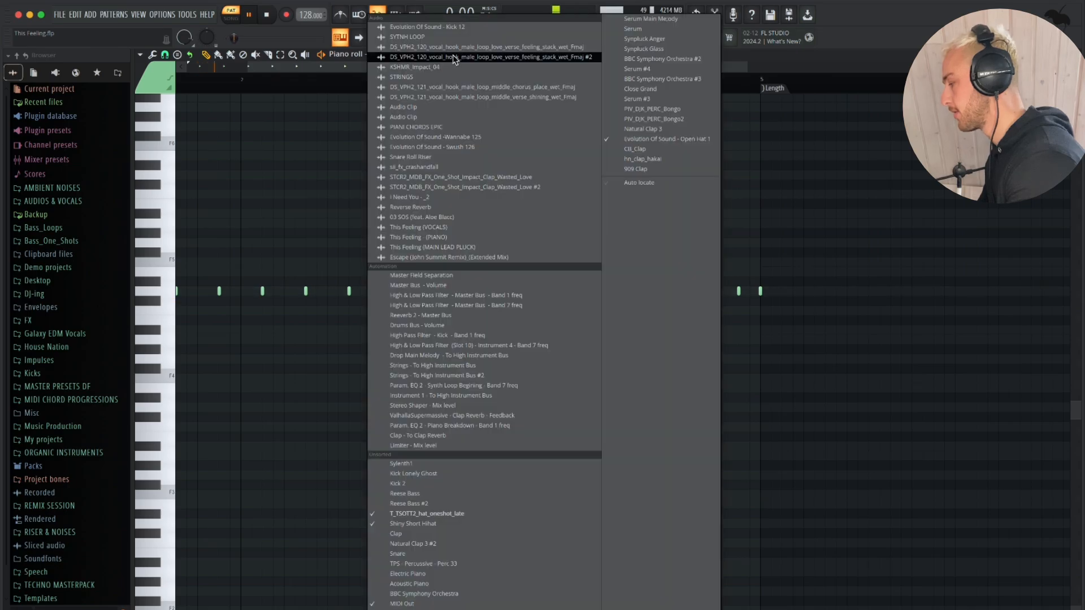
left_click(652, 140)
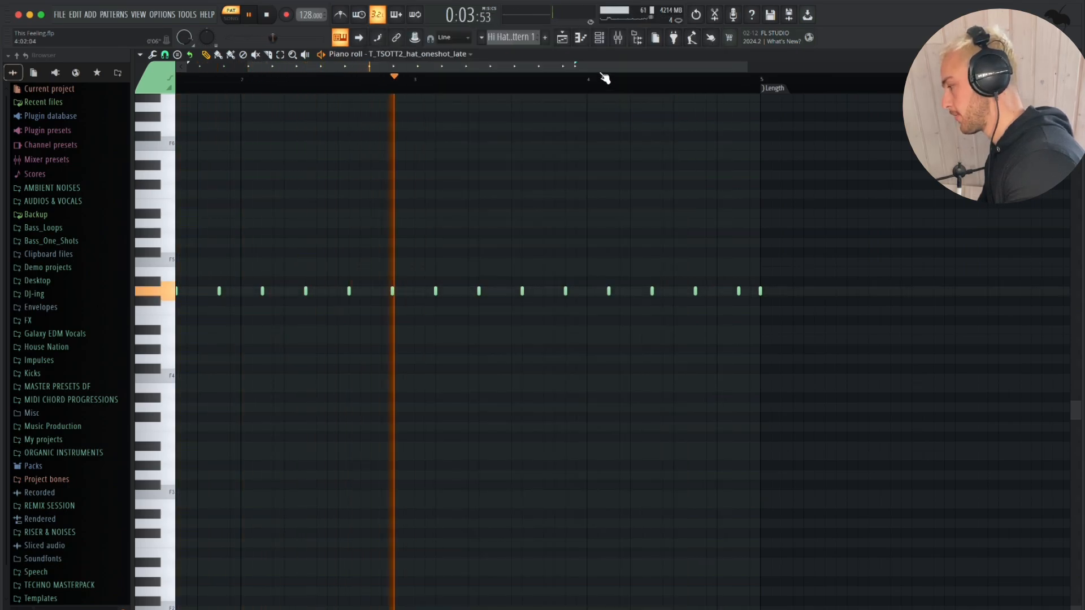
Step: Look through the hi-hat channels of Hi Hat Pattern 1 in the channel rack and audition the Shiny Short Hihat
key("F6")
scroll(602, 223, "down", 6)
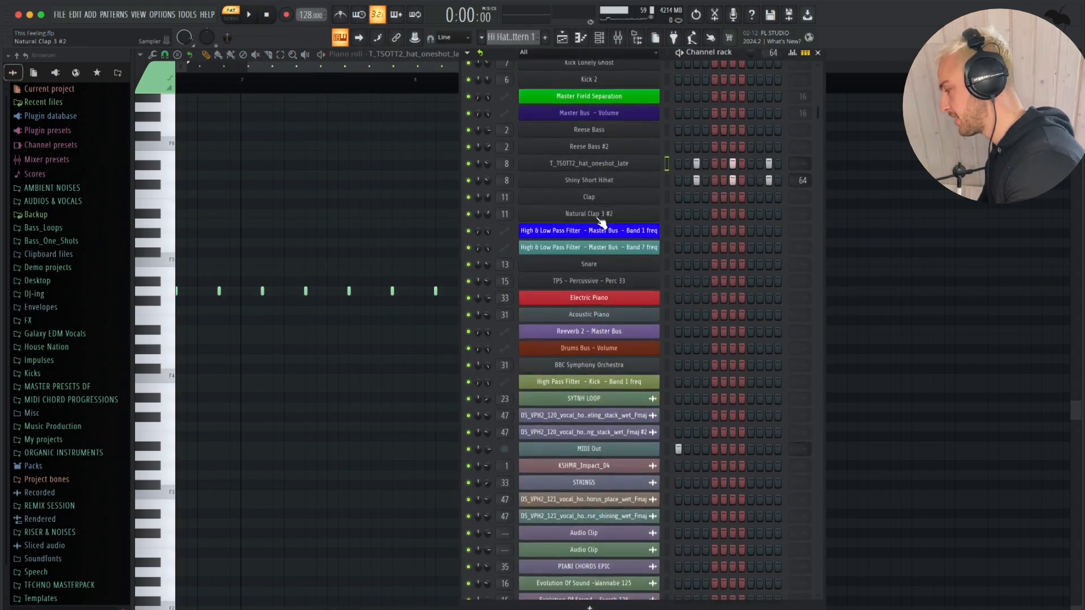
scroll(603, 242, "down", 9)
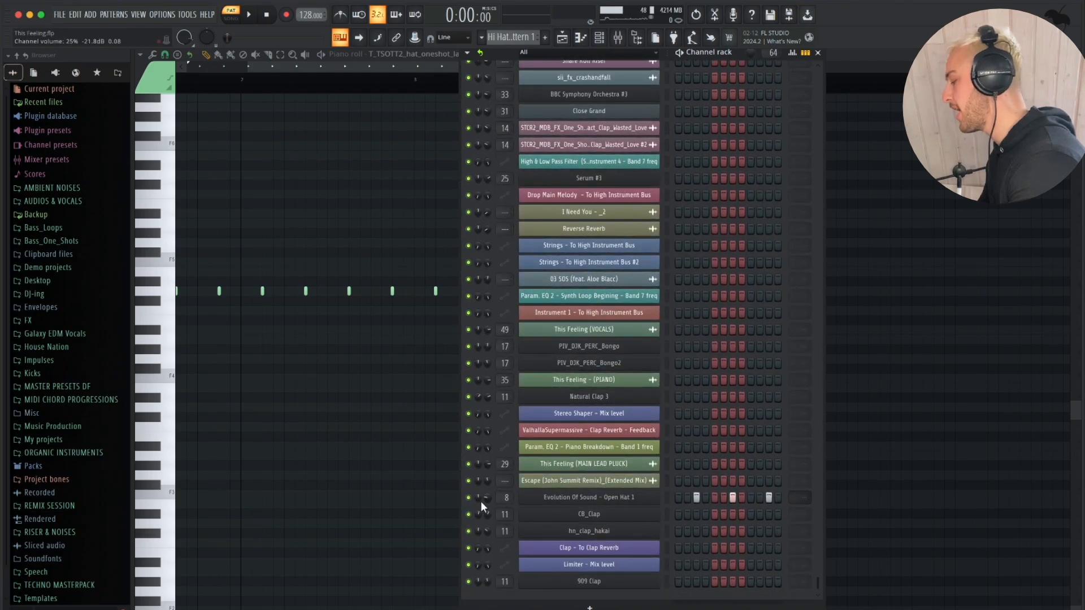
scroll(654, 322, "up", 18)
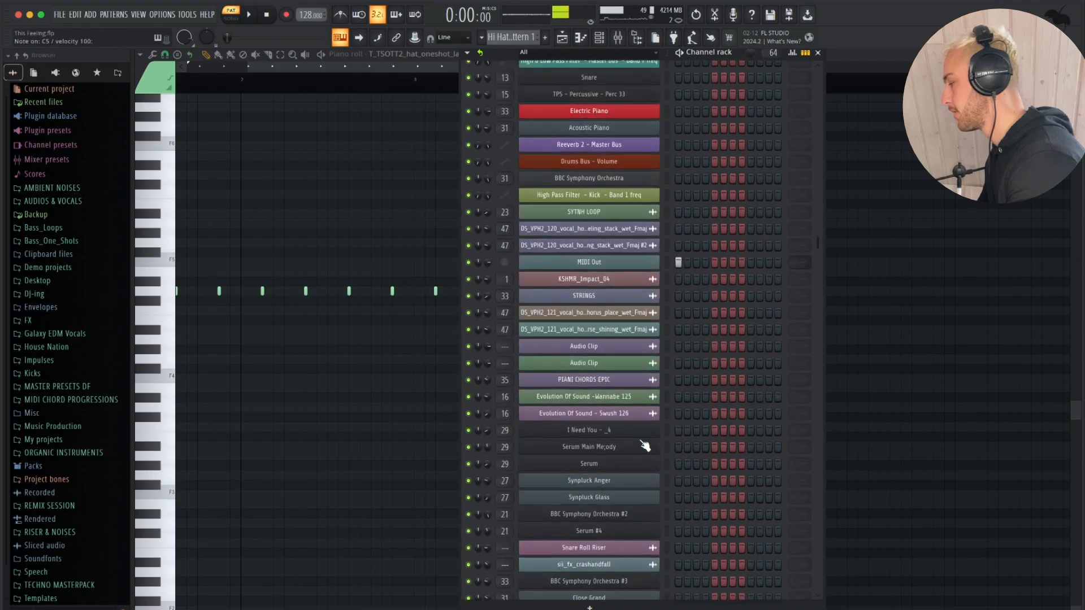
left_click(667, 192)
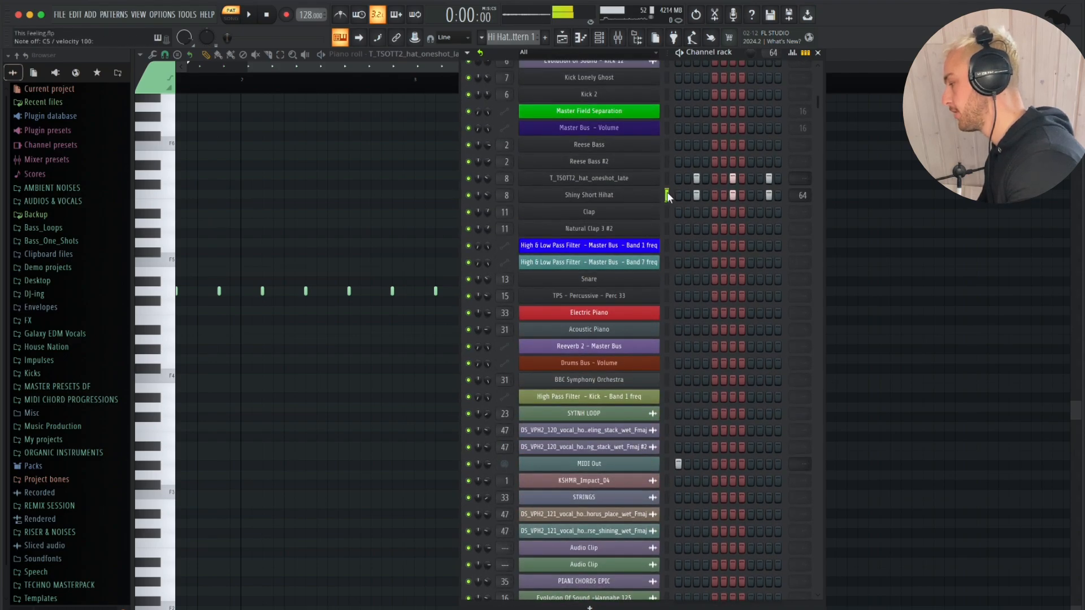
key("space")
left_click(469, 179)
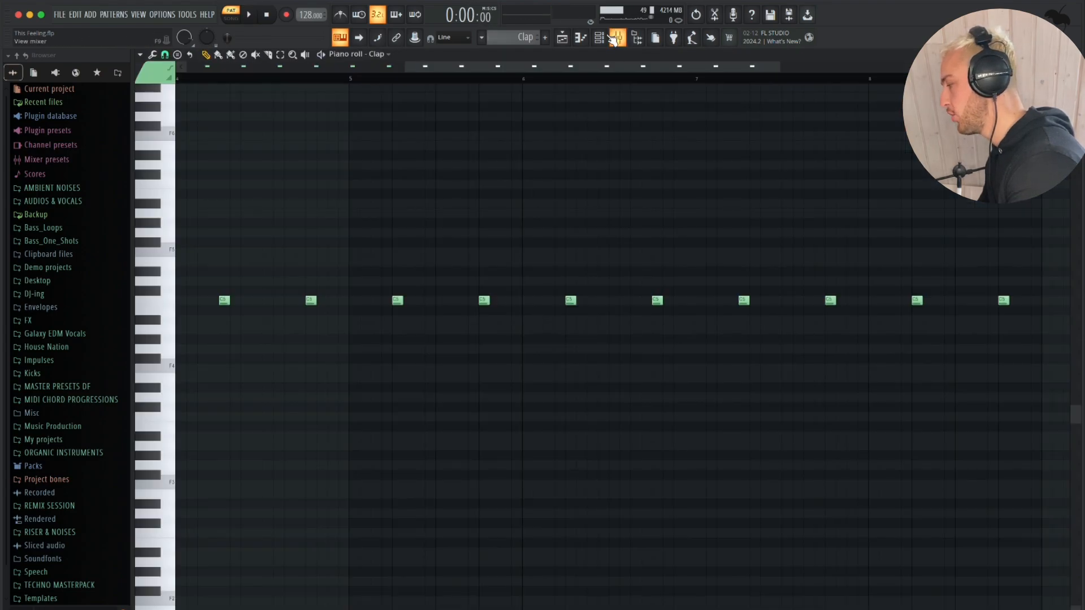
Step: Look through the channel rack for the clap samples used in the Clap pattern, including 909 Clap, and audition them
left_click(599, 37)
scroll(598, 255, "down", 5)
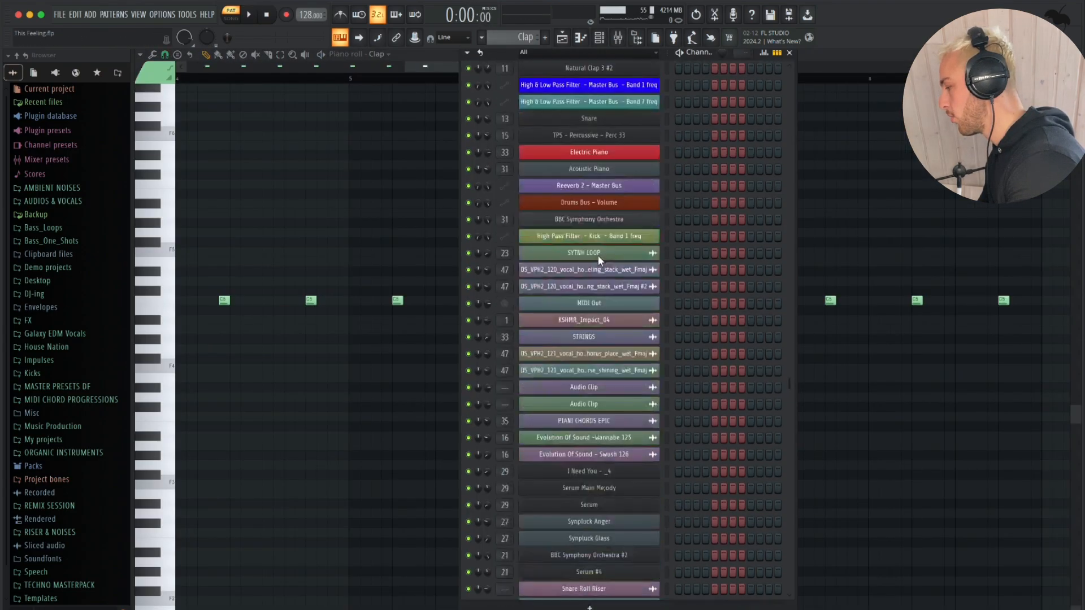
scroll(603, 260, "up", 8)
scroll(604, 261, "down", 15)
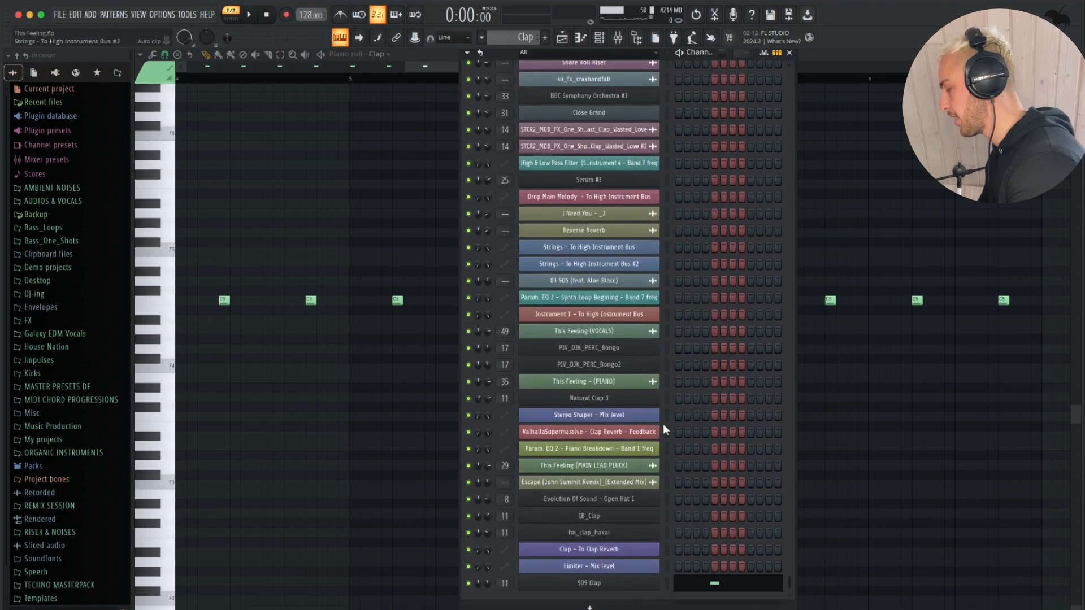
key("alt+Up")
key("alt+Up")
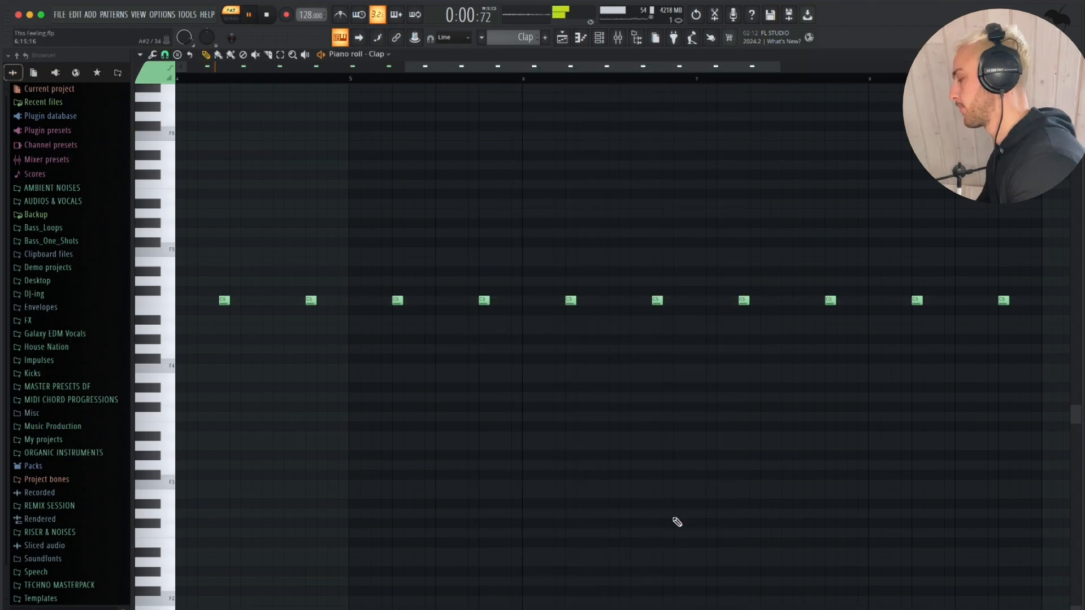
Step: Return to the playlist, stop playback and unmute the DRUMS 3 track with the Evolution Of Sound - Wannabe 125 loop
key("F5")
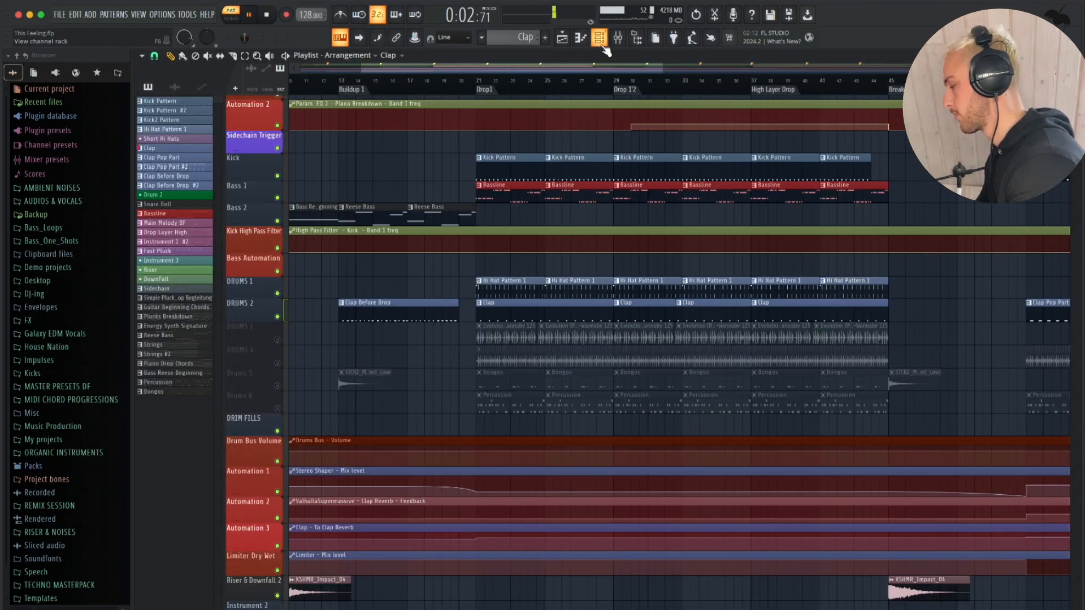
key("space")
left_click(277, 340)
scroll(523, 338, "up", 5)
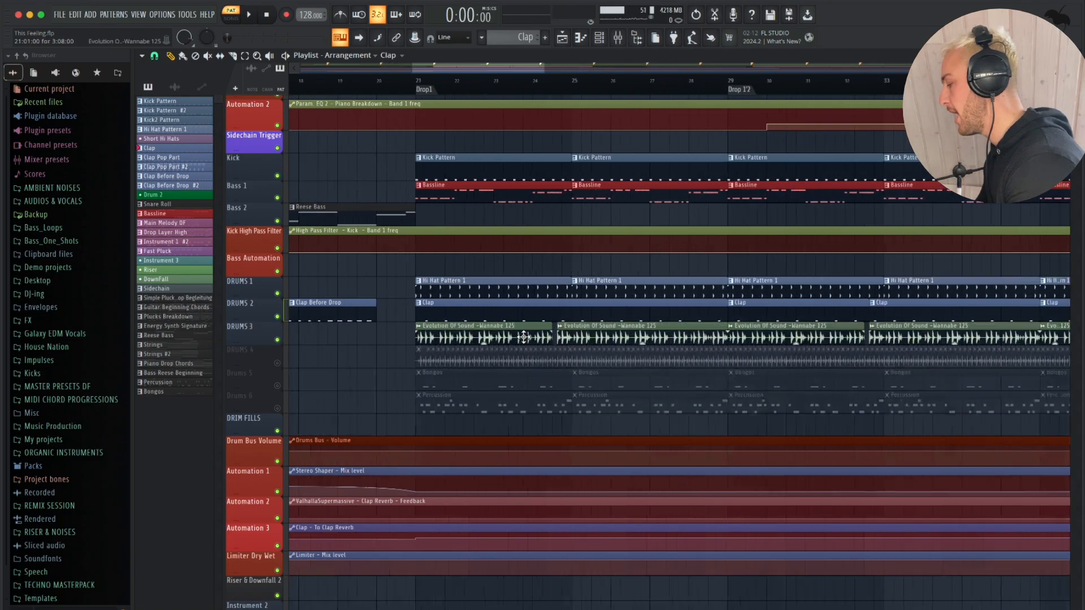
Step: Open the channel settings of the Evolution Of Sound - Wannabe 125 loop on DRUMS 3, view its waveform and close them
double_click(503, 336)
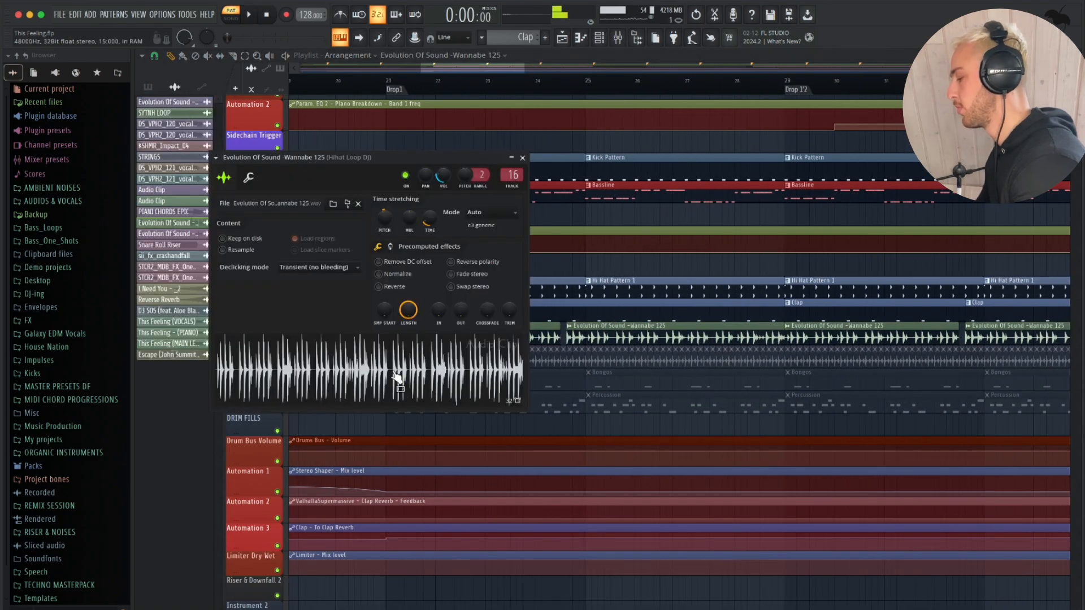
key("Escape")
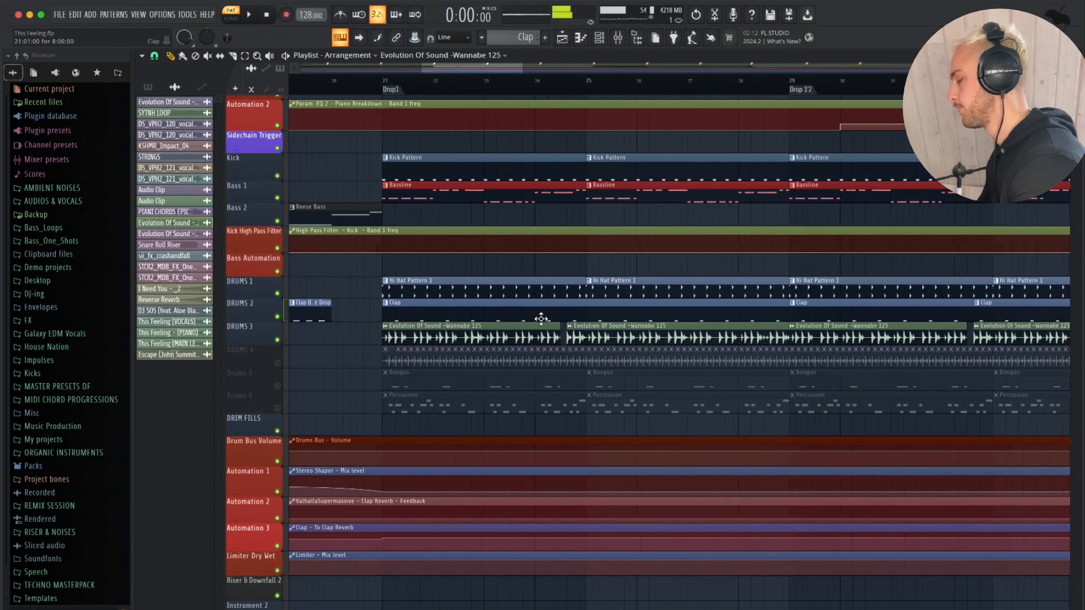
scroll(583, 330, "up", 3)
key("space")
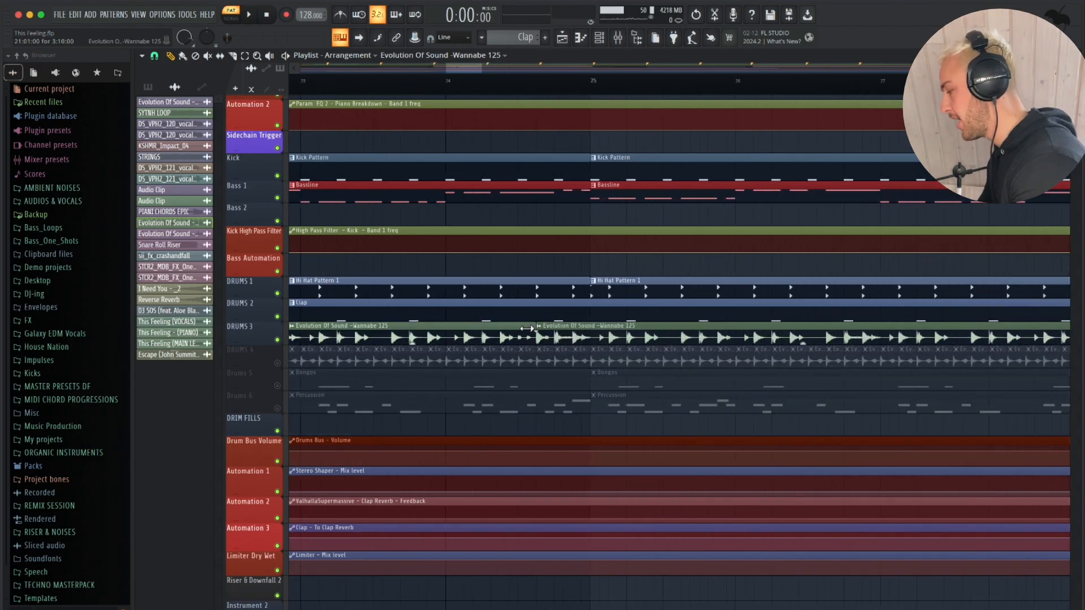
Step: Play the arrangement from bar 24 to hear the drums with the Wannabe 125 loop, then stop playback
left_click(447, 84)
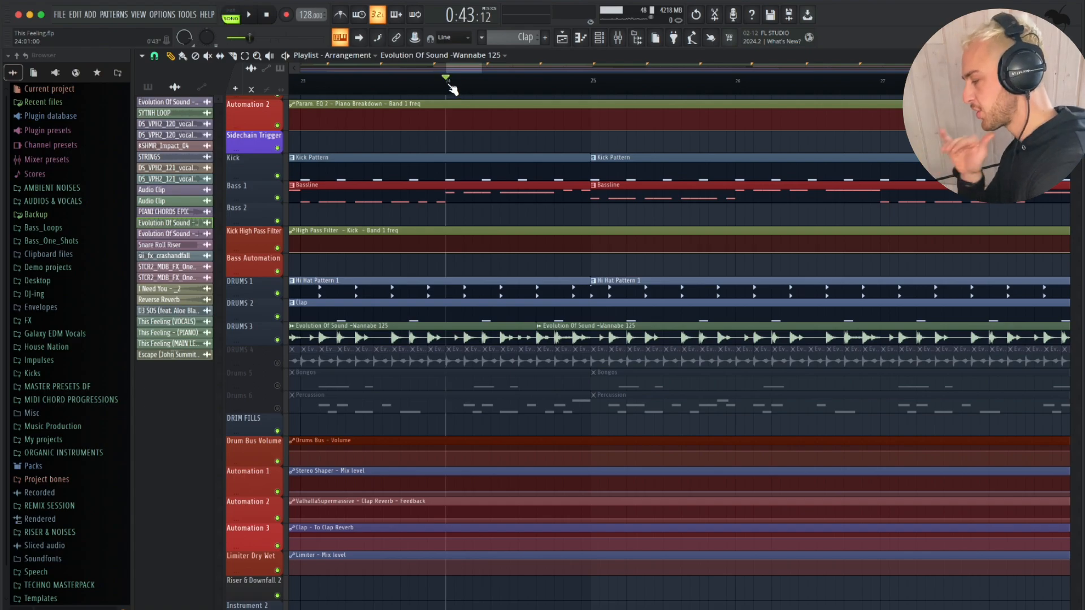
key("space")
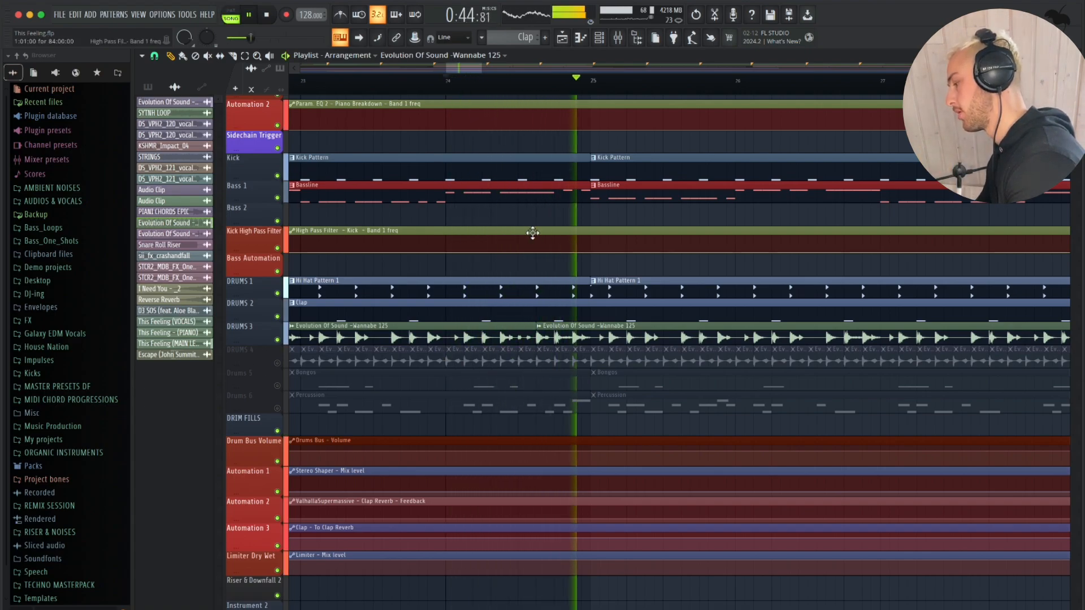
key("space")
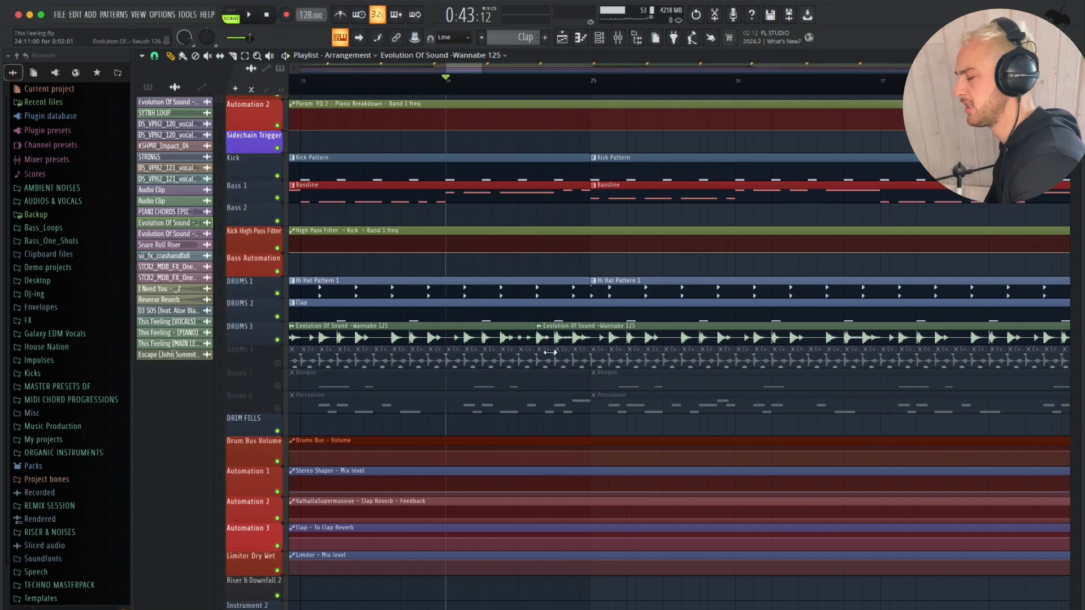
key("space")
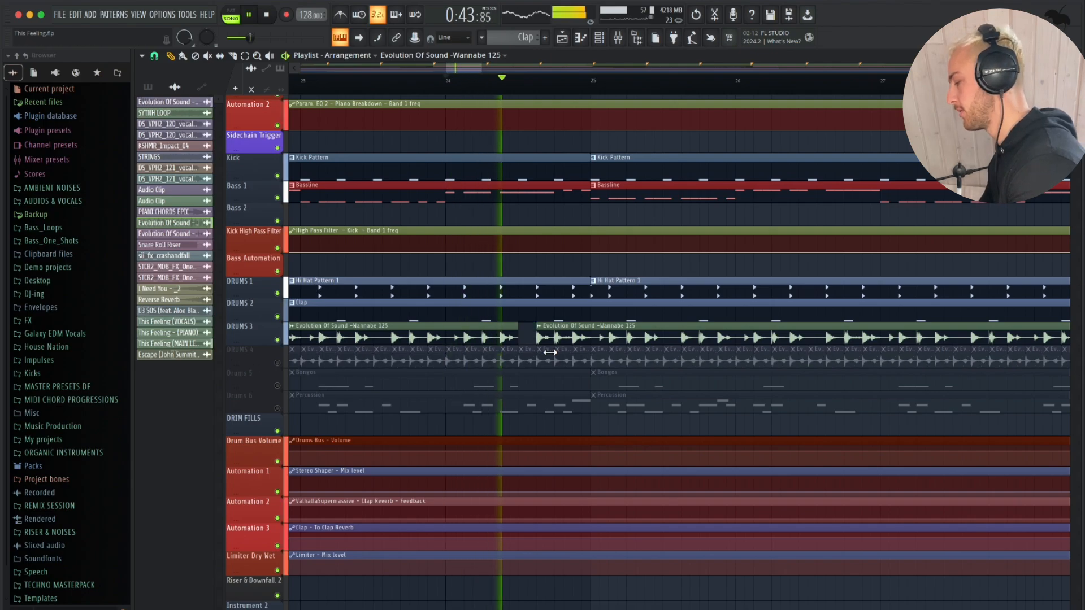
key("space")
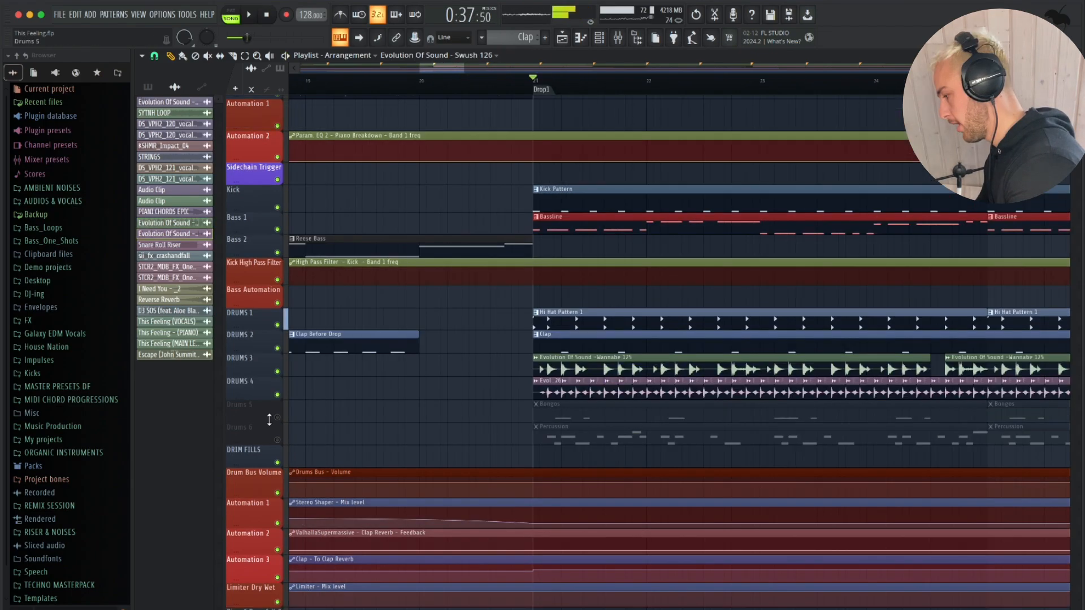
Step: Open the Bongos and Percussion patterns from Drums 5 and Drums 6 in turn and listen to their notes in the piano roll
left_click(660, 421)
double_click(660, 421)
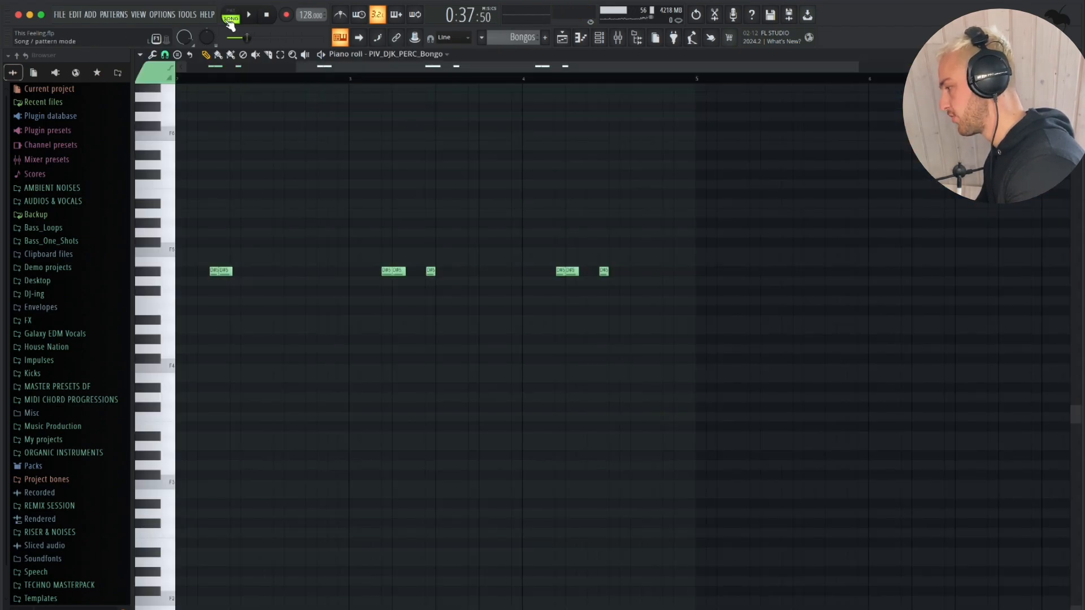
key("space")
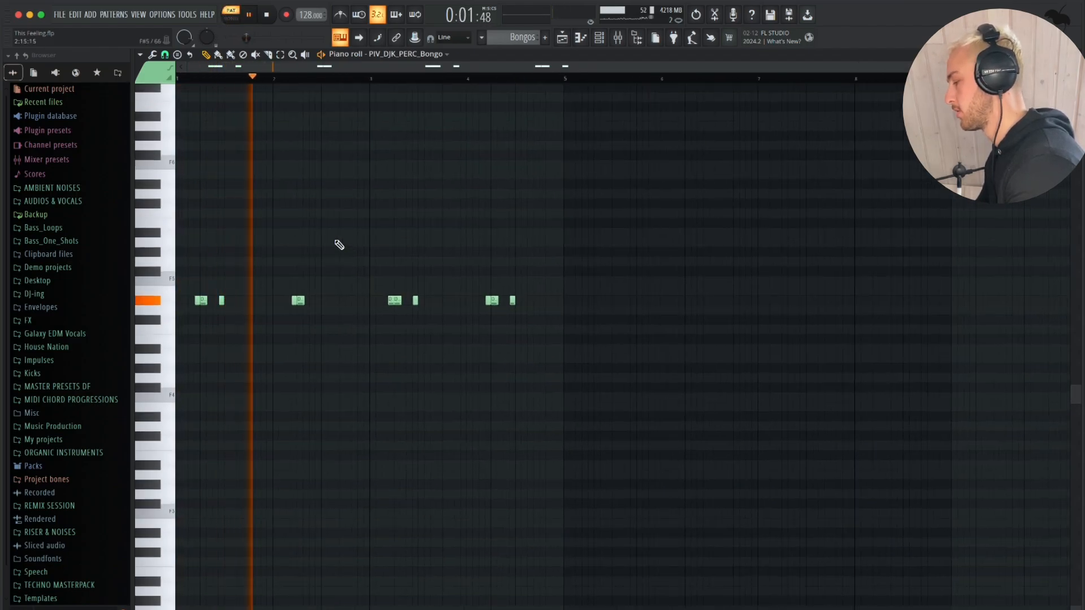
key("F5")
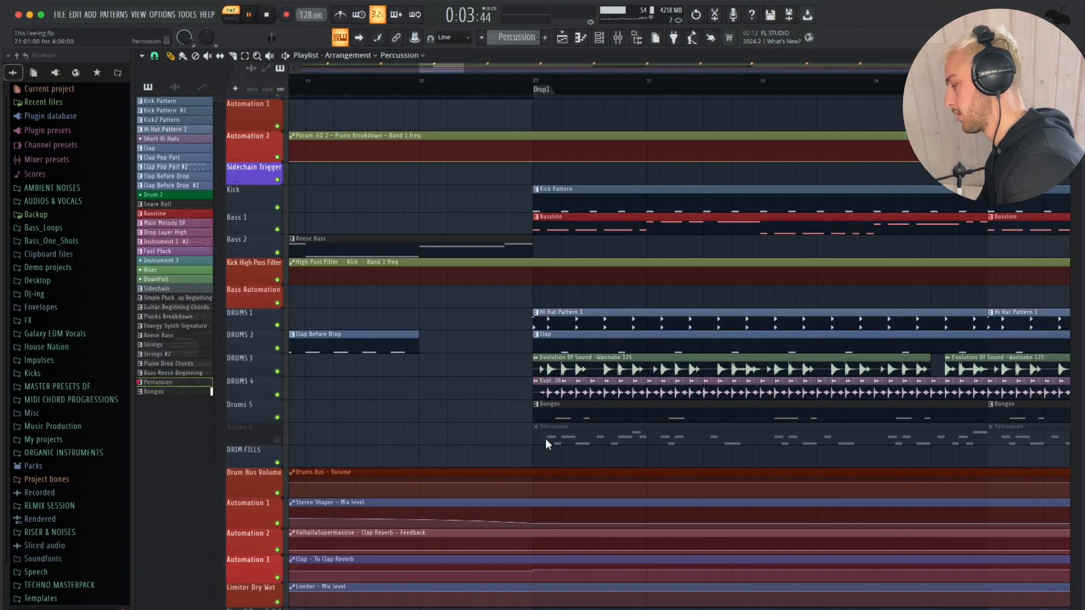
double_click(545, 439)
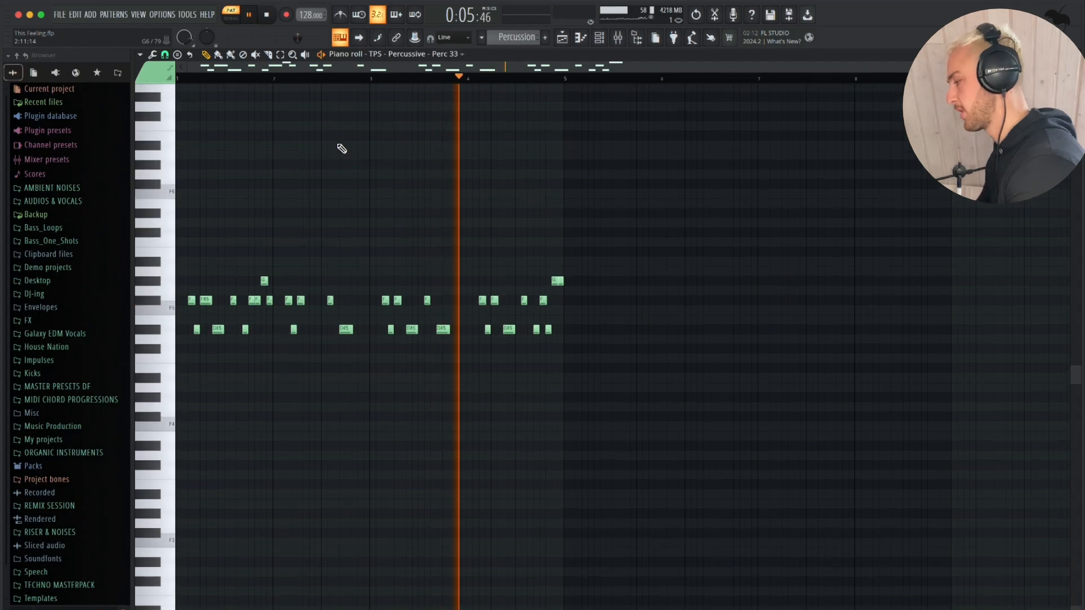
key("F5")
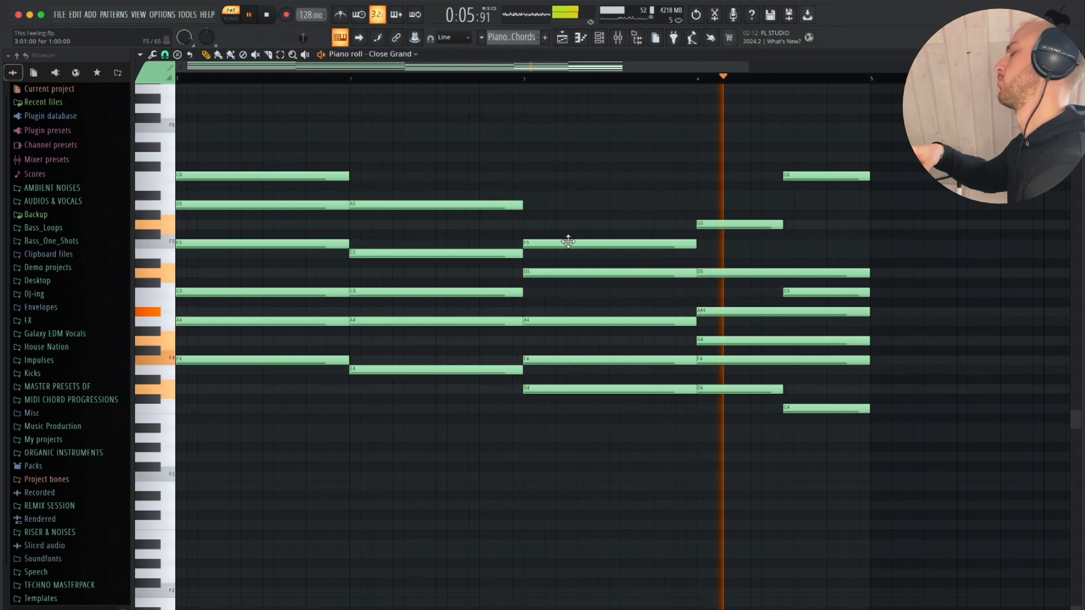
Step: Return from the Piano Drop Chords to the playlist and play the song from Drop 1'2, looking over the tracks
key("F5")
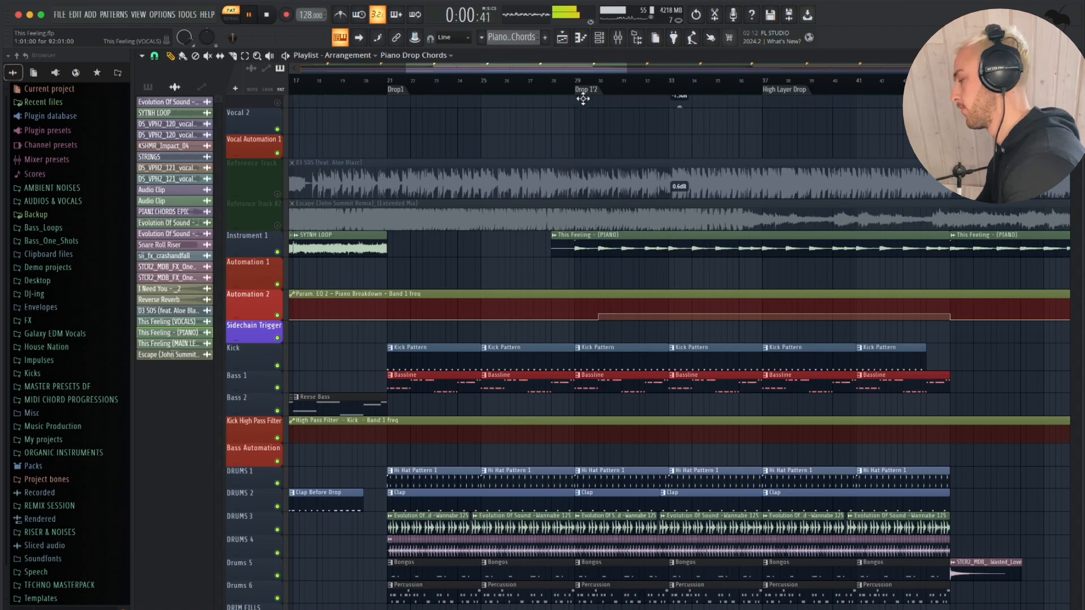
left_click(579, 80)
key("space")
scroll(611, 247, "right", 3)
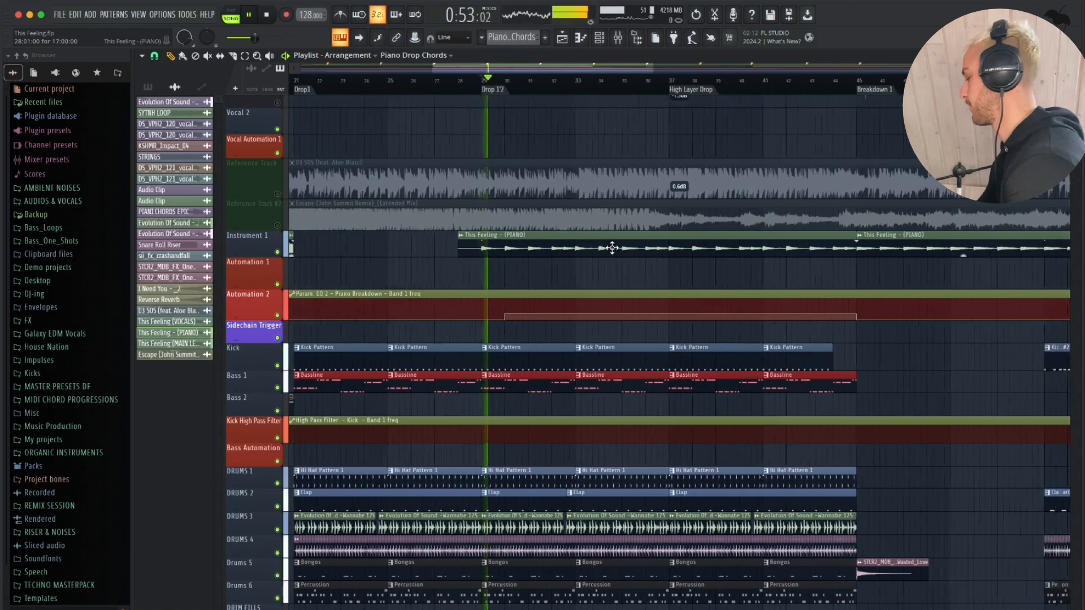
scroll(611, 247, "down", 3)
scroll(629, 228, "down", 10)
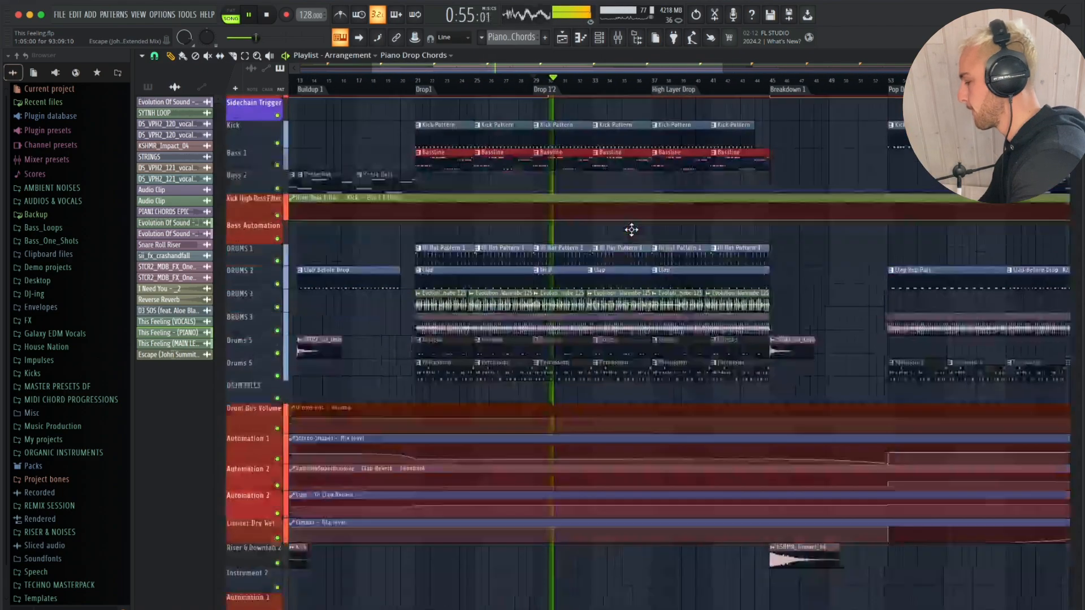
scroll(631, 229, "down", 3)
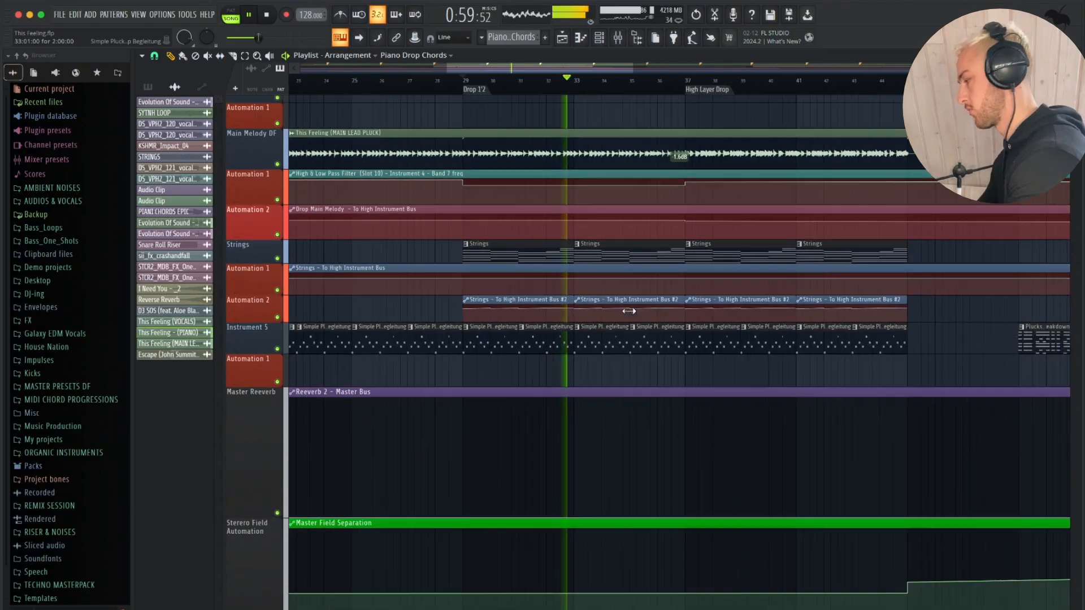
Step: Stop the song, open the Strings pattern, play its chords in pattern mode and return to the playlist
key("space")
double_click(631, 229)
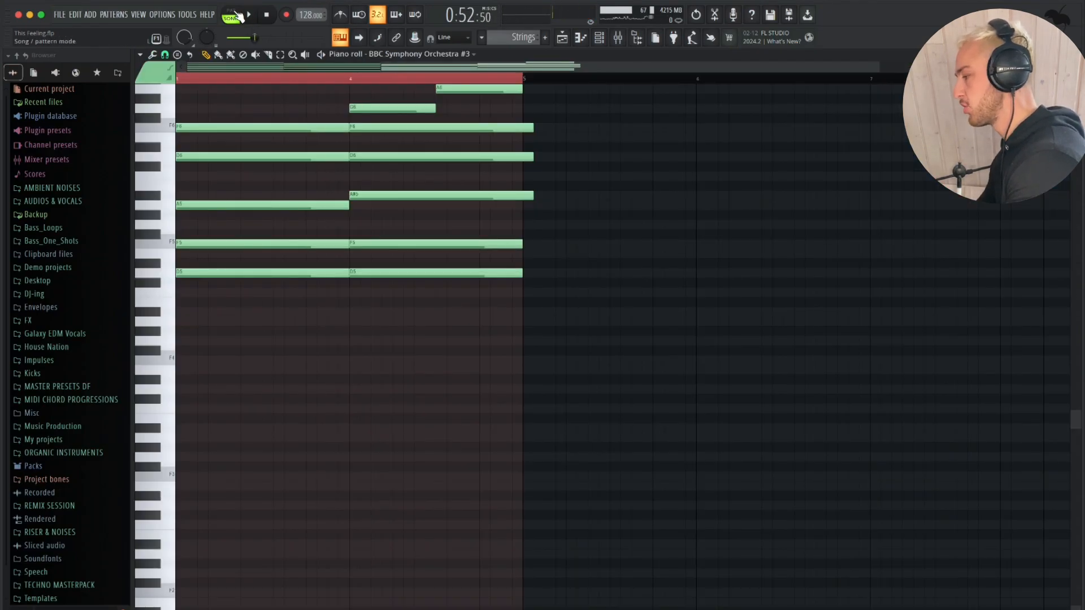
key("space")
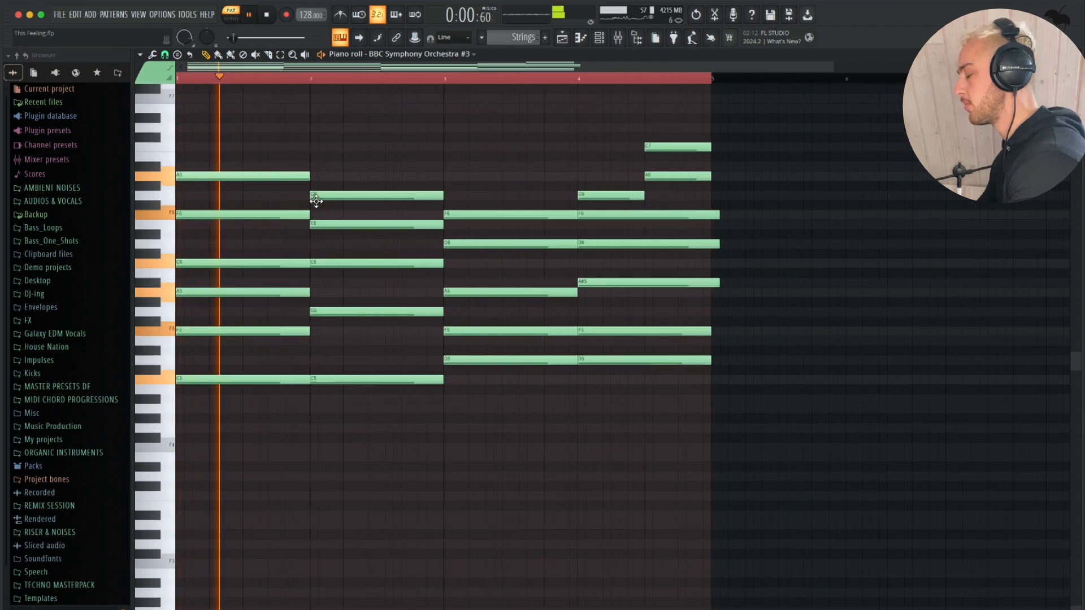
key("F5")
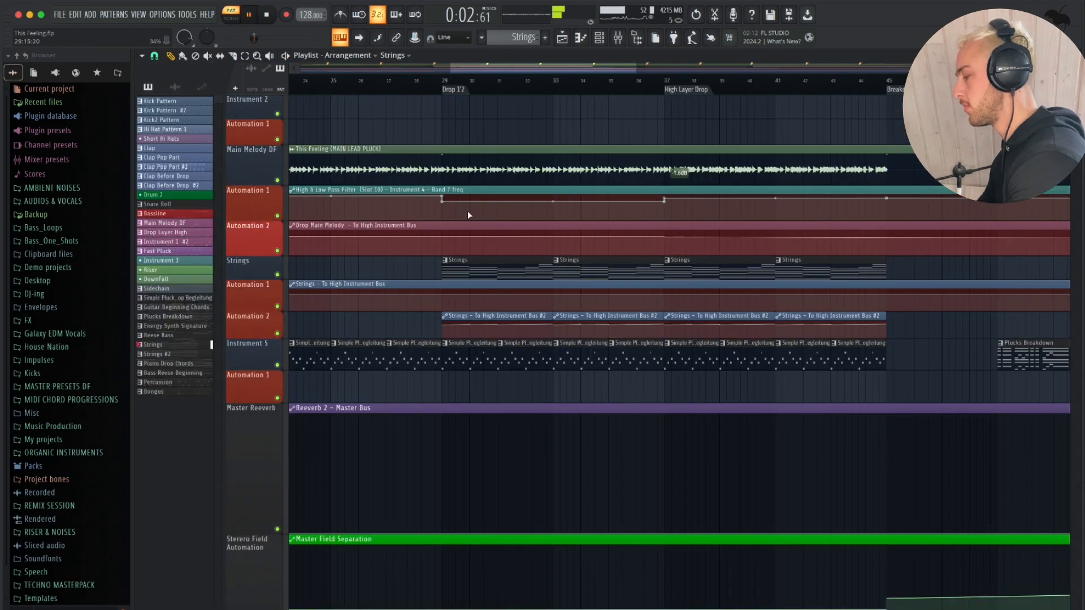
Step: Play the song from Drop 1'2 with the Main Melody DF track muted and view the Strings notes in the piano roll
scroll(466, 211, "up", 5)
scroll(454, 201, "up", 5)
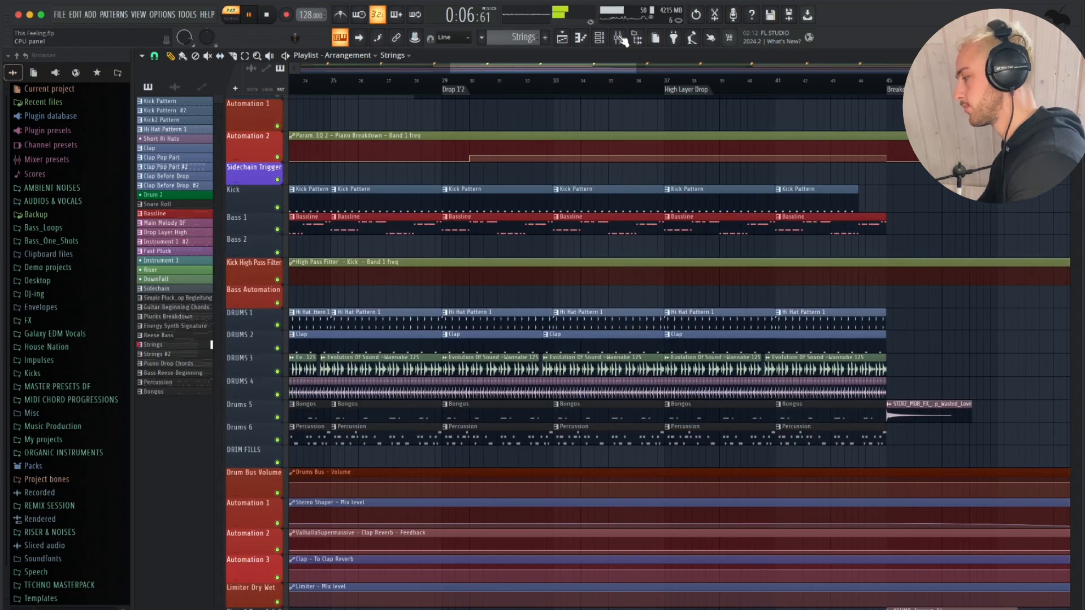
left_click(581, 39)
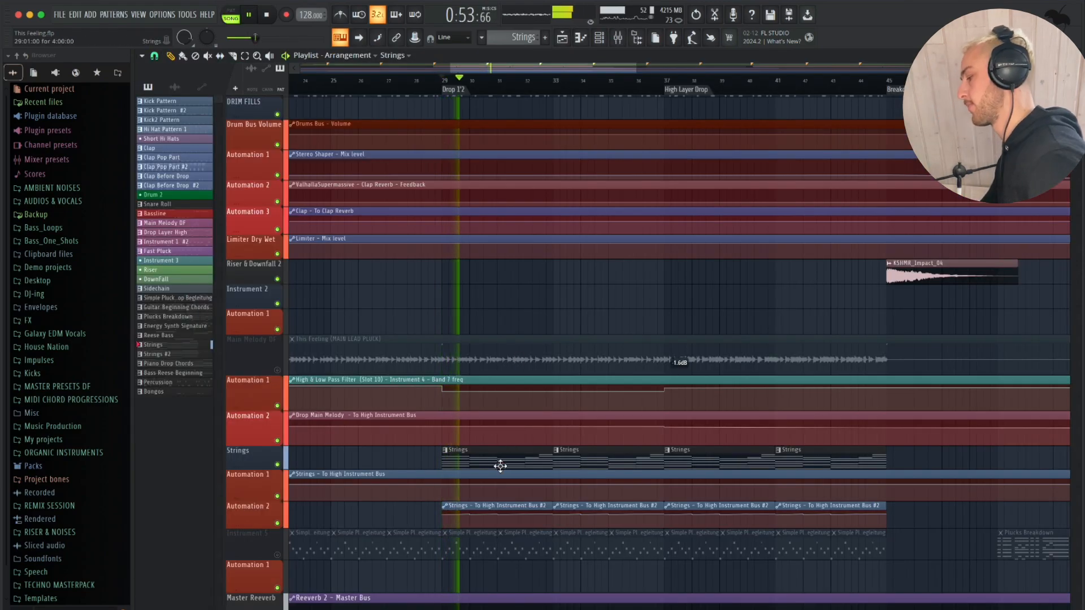
double_click(500, 464)
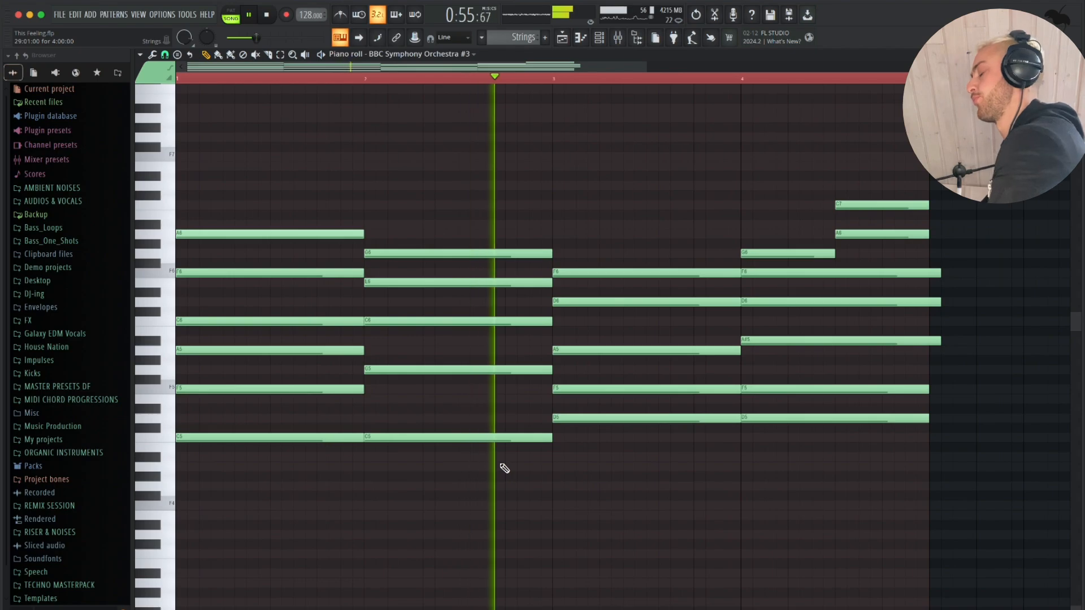
scroll(501, 465, "down", 2)
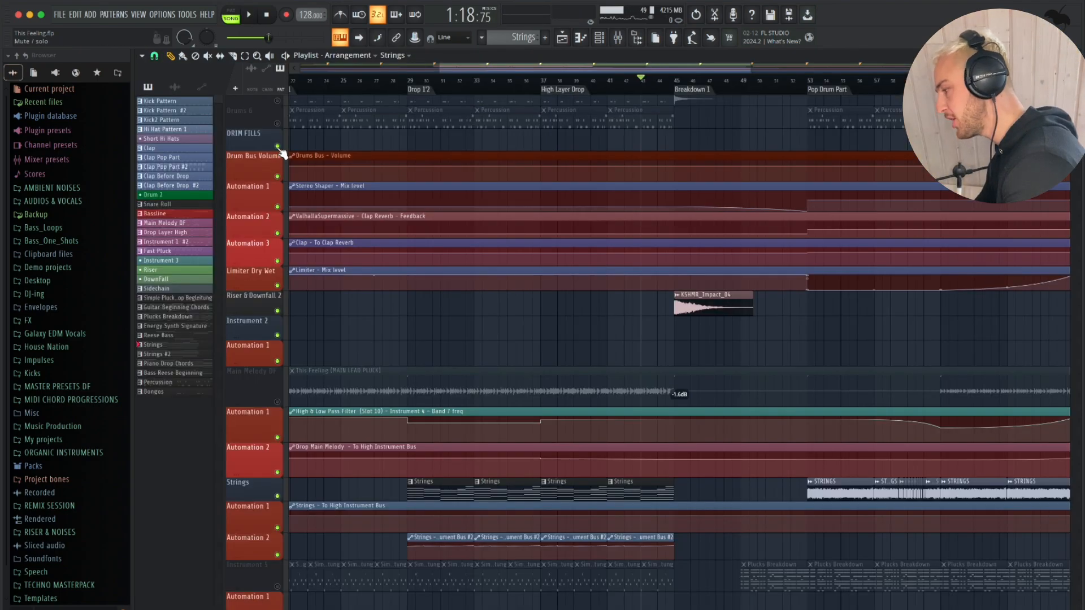
Step: Play the song through Breakdown 1 and look over its piano, drum, automation, impact and melody tracks
scroll(376, 202, "up", 5)
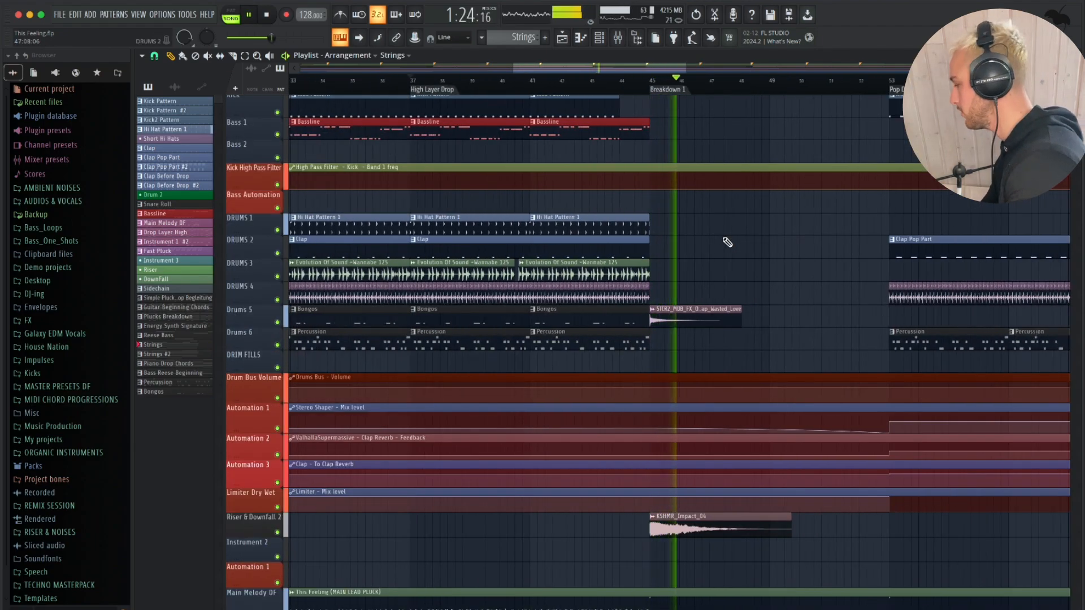
scroll(727, 242, "down", 5)
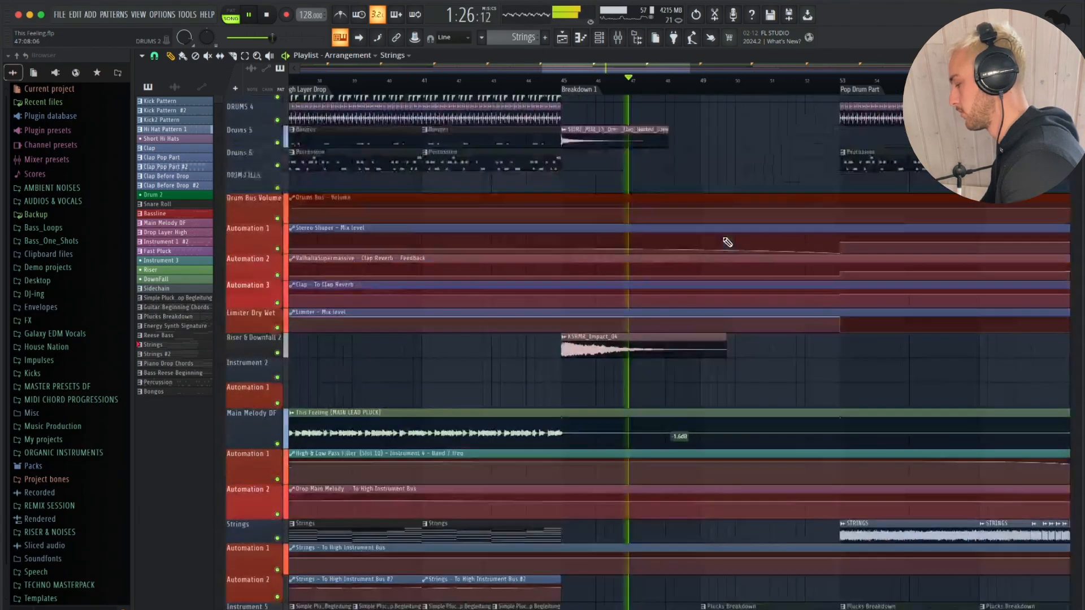
scroll(728, 242, "up", 5)
scroll(728, 242, "down", 3, "ctrl")
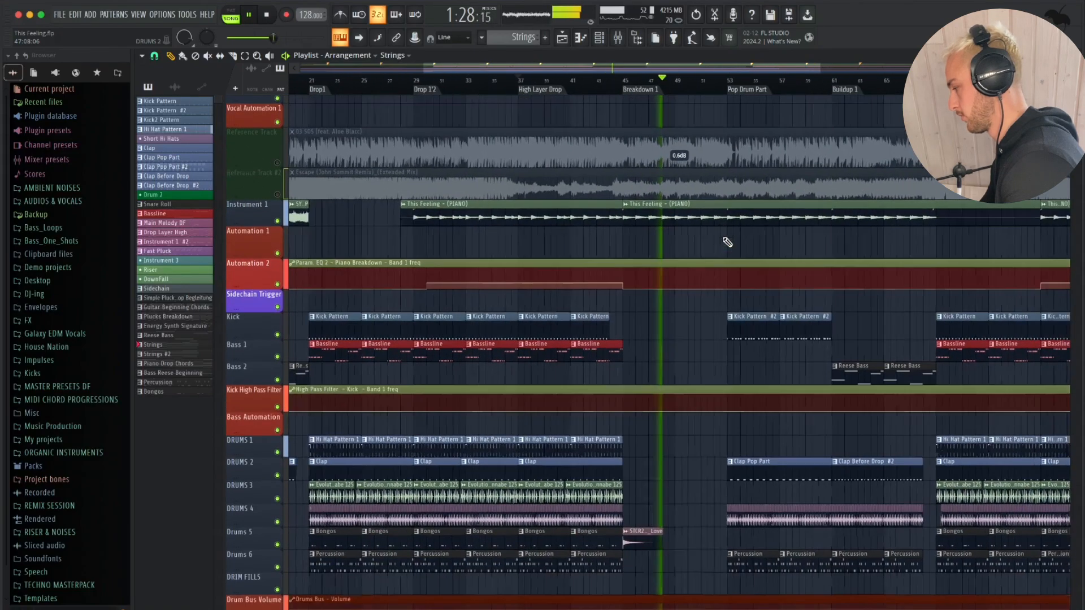
scroll(706, 284, "down", 6)
scroll(706, 285, "up", 3, "ctrl")
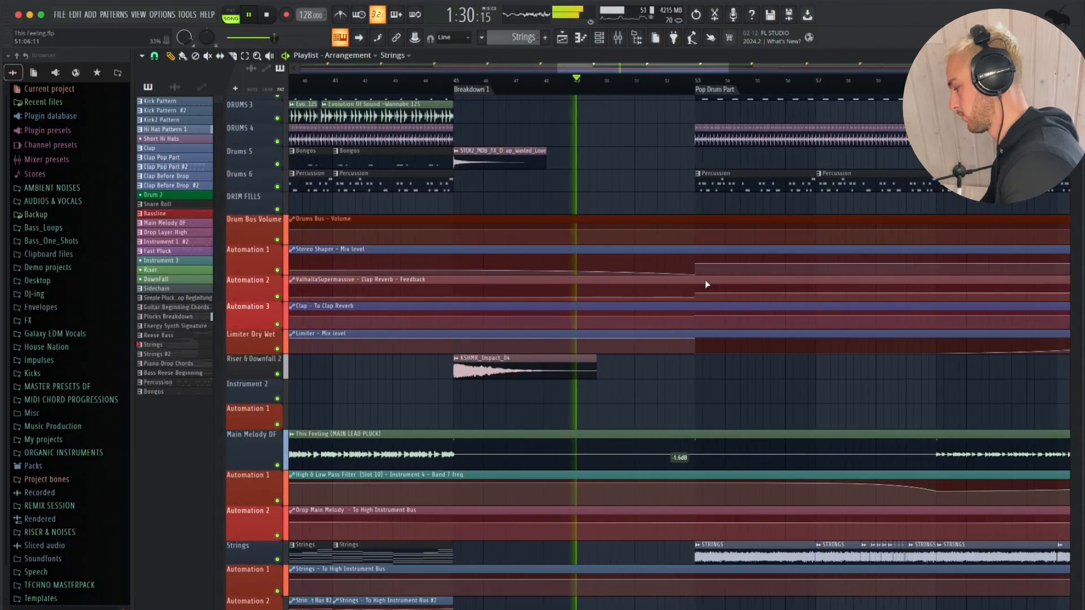
scroll(706, 285, "up", 5)
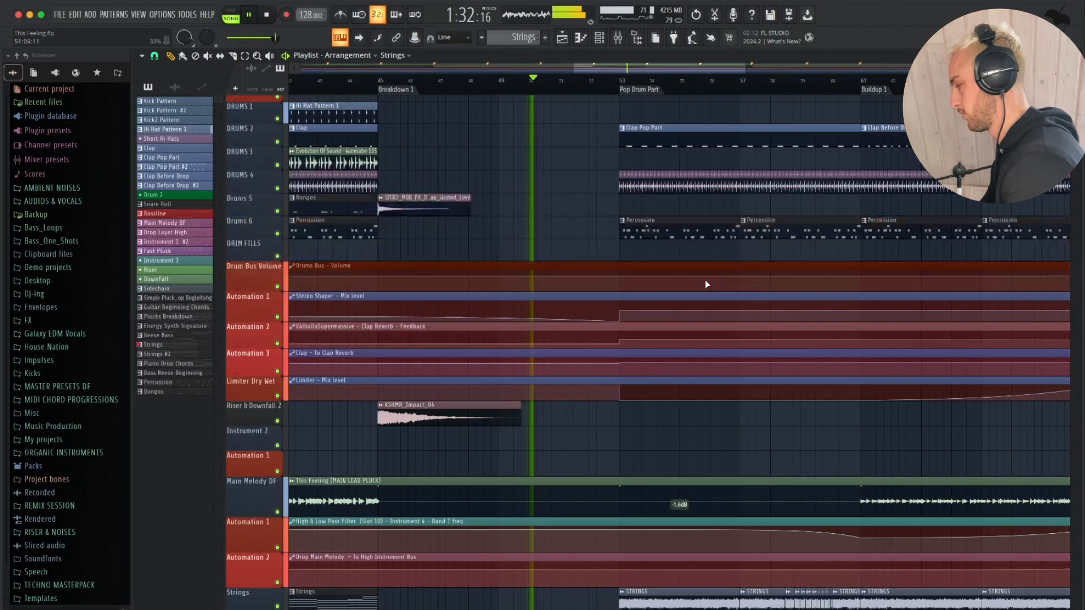
Step: Open the Plucks Breakdown pattern on the Instrument 5 track to view its notes and return to the playlist
scroll(631, 348, "down", 7)
scroll(631, 348, "left", 1)
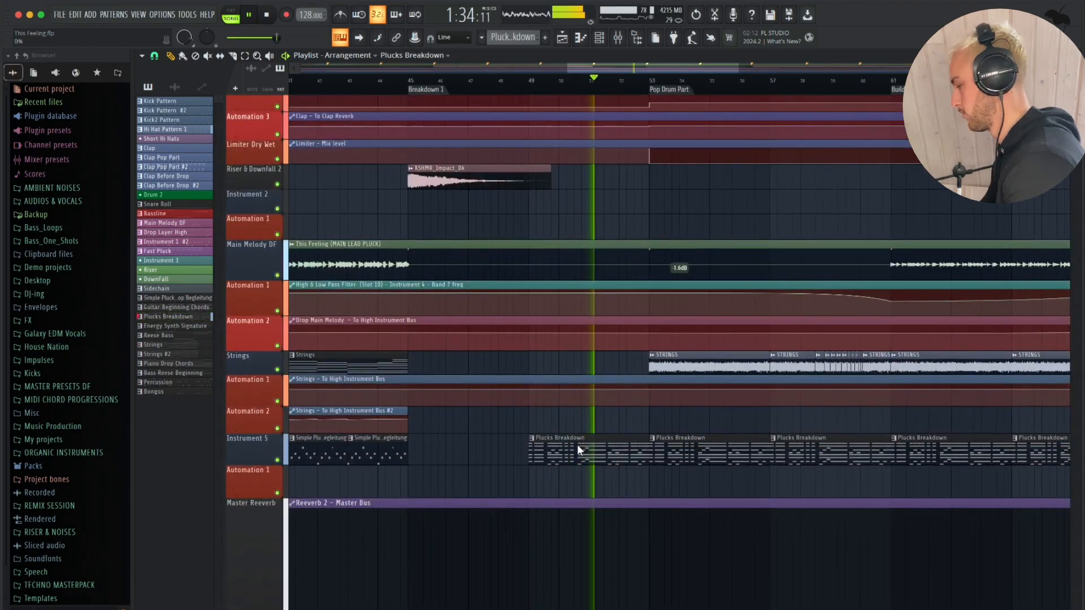
double_click(579, 445)
key("F5")
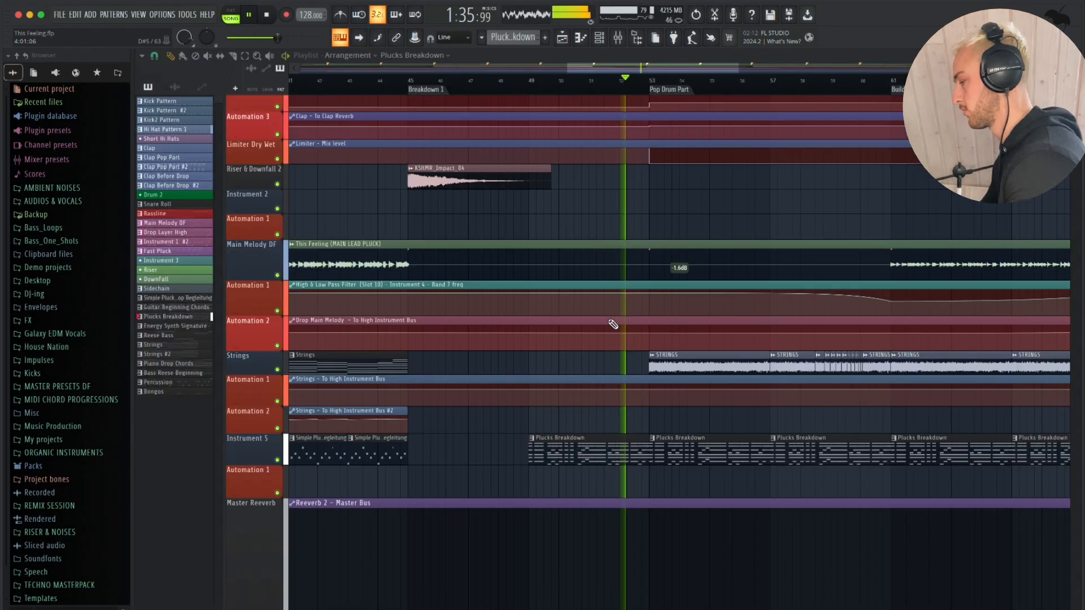
Step: Listen to the Pop Drum Part while looking over its kick, clap and percussion patterns, then stop playback
scroll(715, 266, "up", 6)
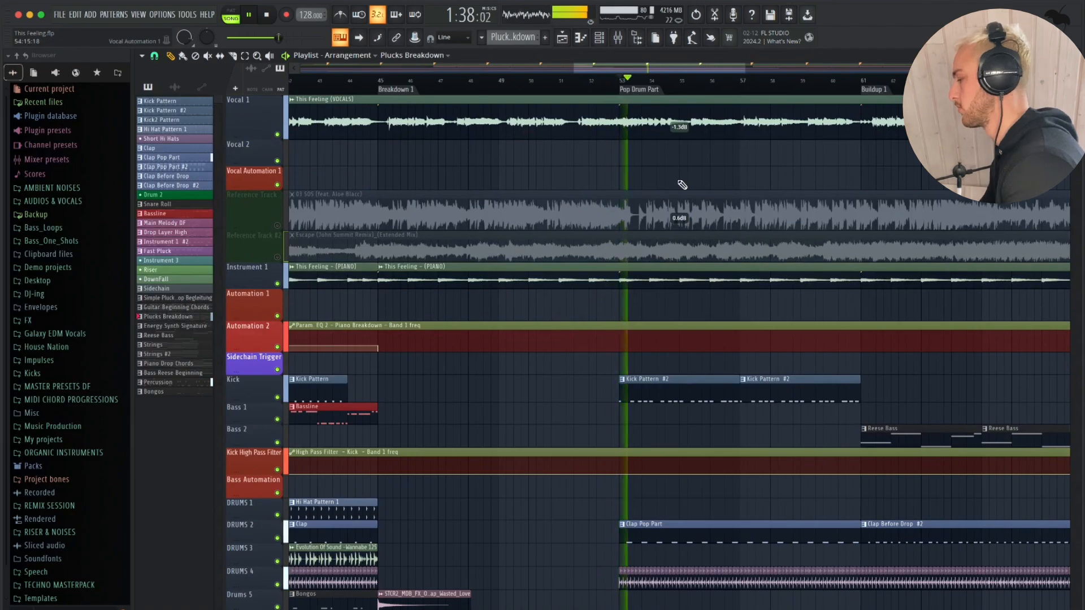
scroll(681, 184, "right", 3)
scroll(682, 185, "down", 5)
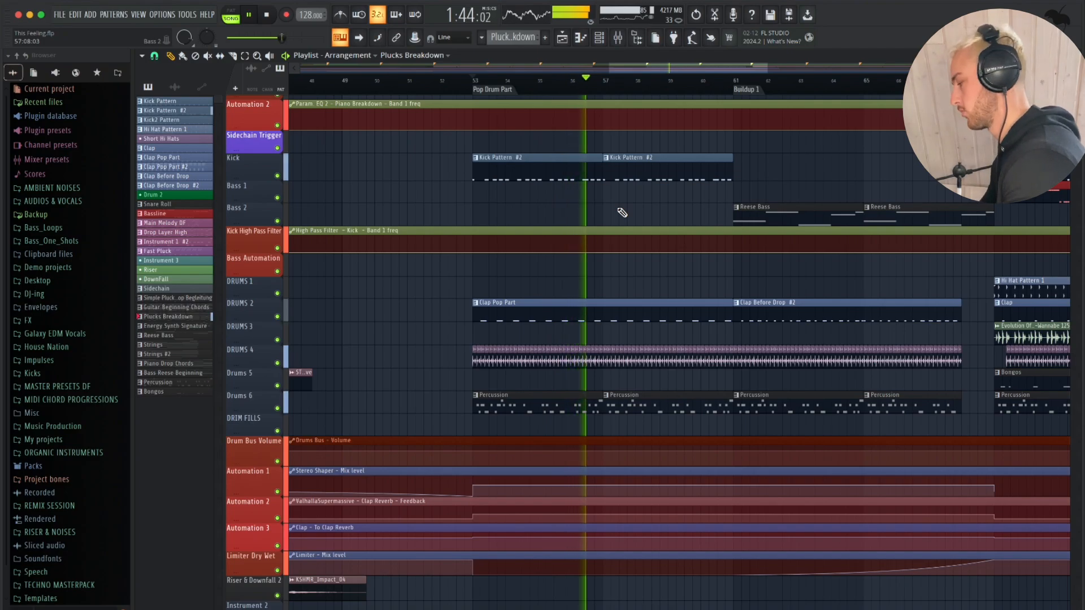
scroll(622, 213, "up", 1)
scroll(622, 212, "right", 1)
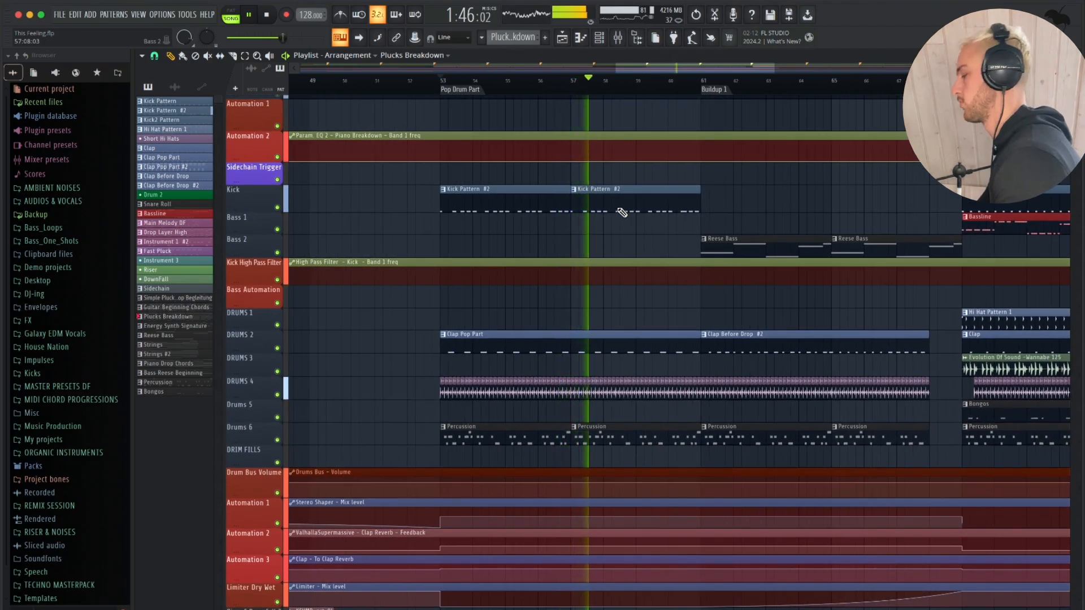
key("space")
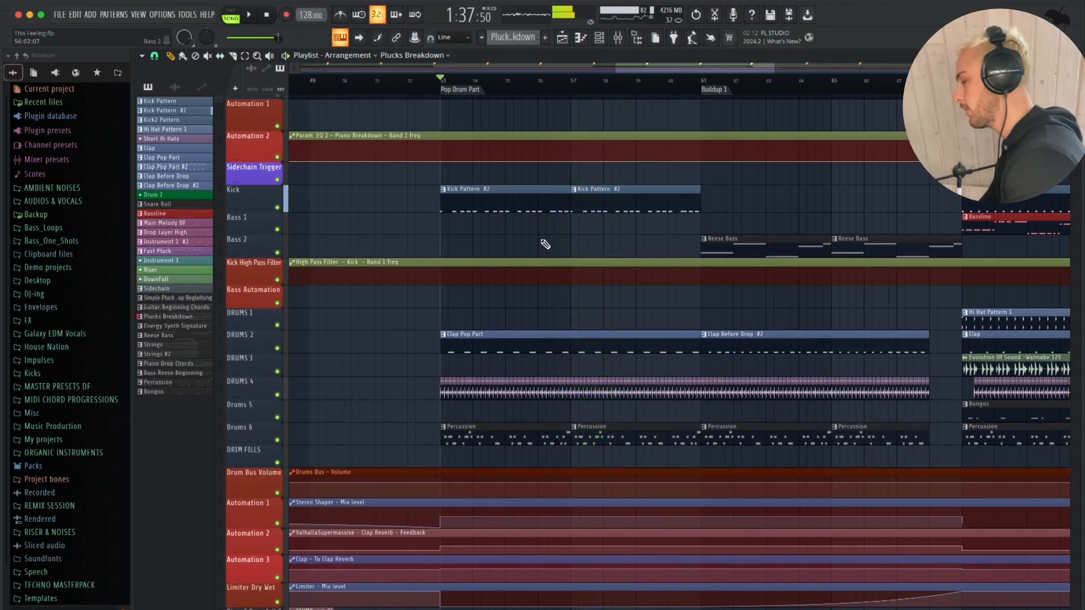
Step: Open the Wasted_Love impact clap clip at the start of Breakdown 1 to view its sample, and close it
scroll(518, 188, "left", 7)
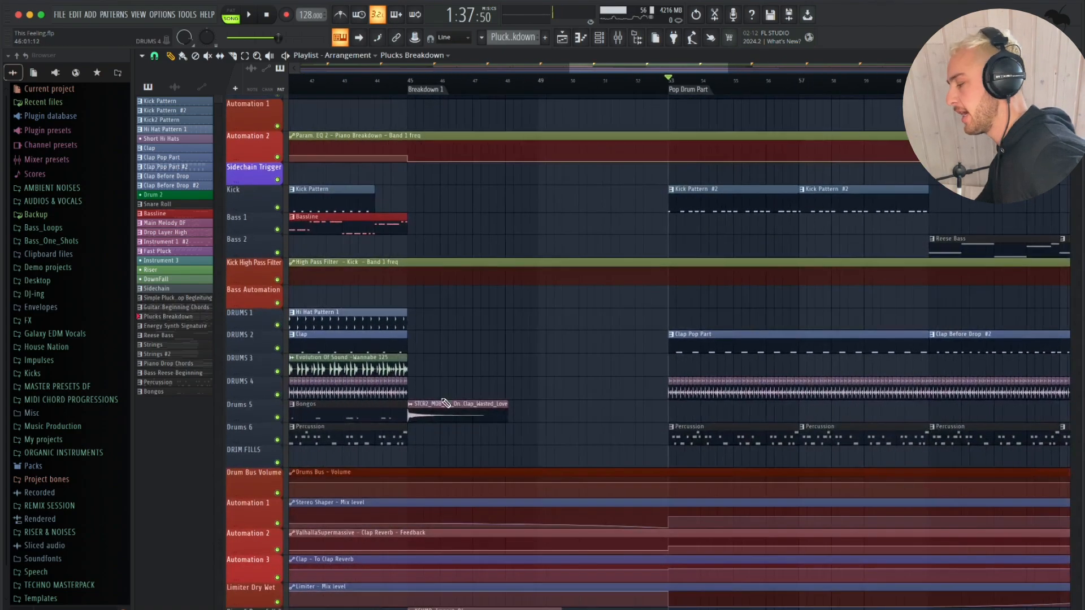
left_click(441, 407)
double_click(441, 407)
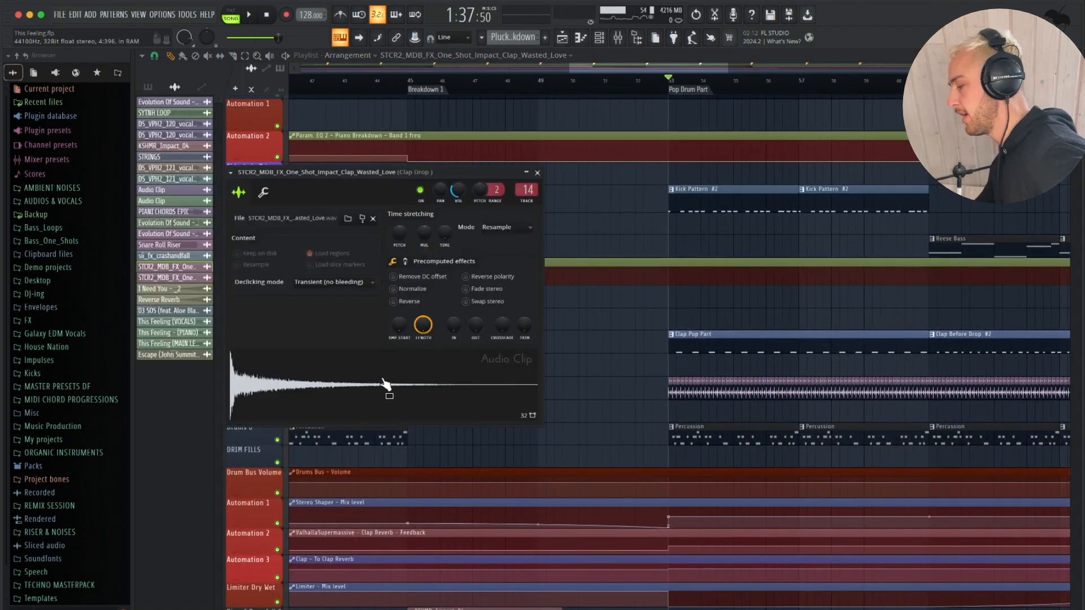
left_click(538, 172)
Step: Open the KSHMR_Impact_04 clip at the start of Breakdown 1 to view its sample settings, and close it
scroll(535, 238, "down", 15)
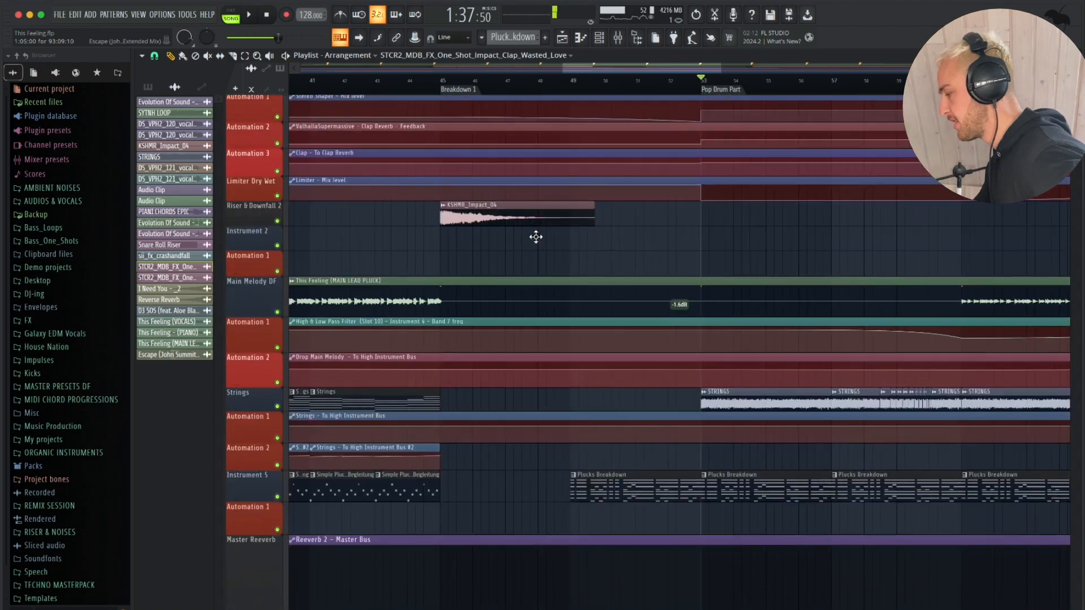
left_click(486, 209)
double_click(486, 210)
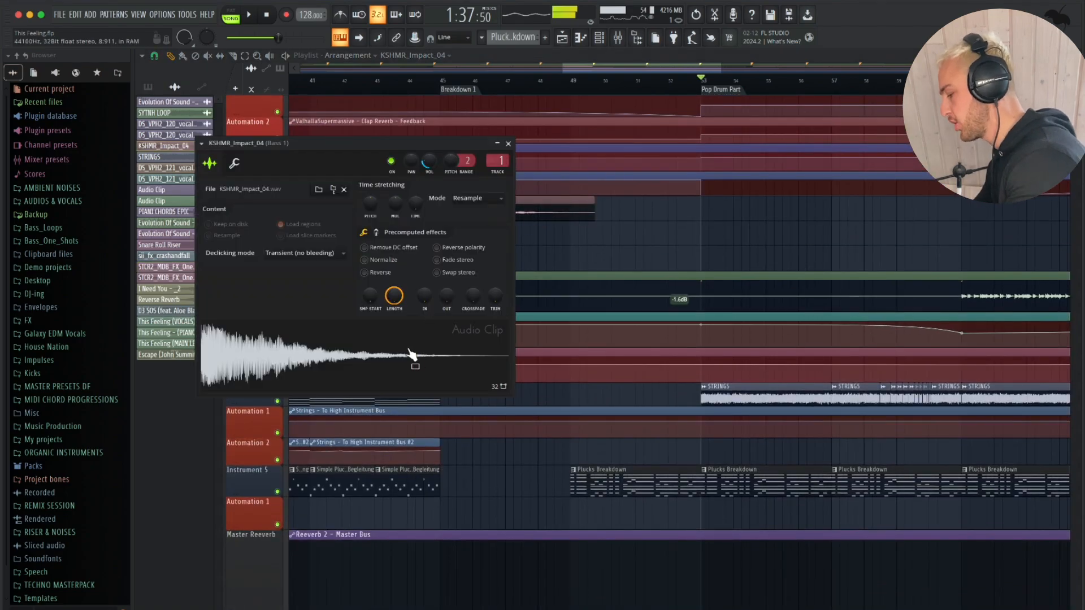
key("Escape")
key("space")
key("space")
Step: Open the STRINGS audio clip at the Pop Drum Part to view its waveform and settings, and close it
scroll(681, 286, "right", 2)
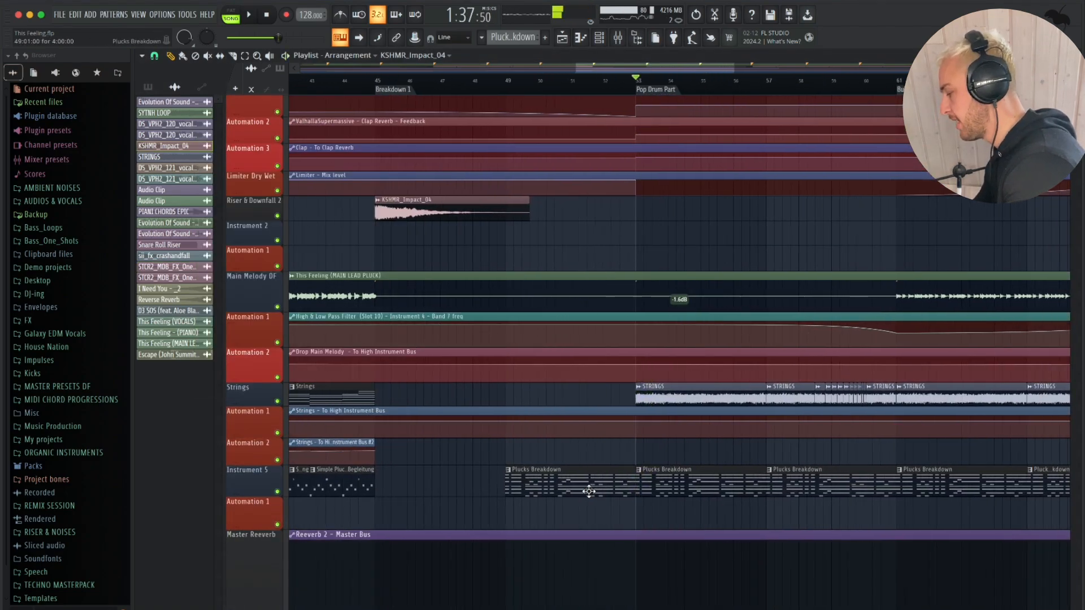
scroll(588, 485, "right", 2)
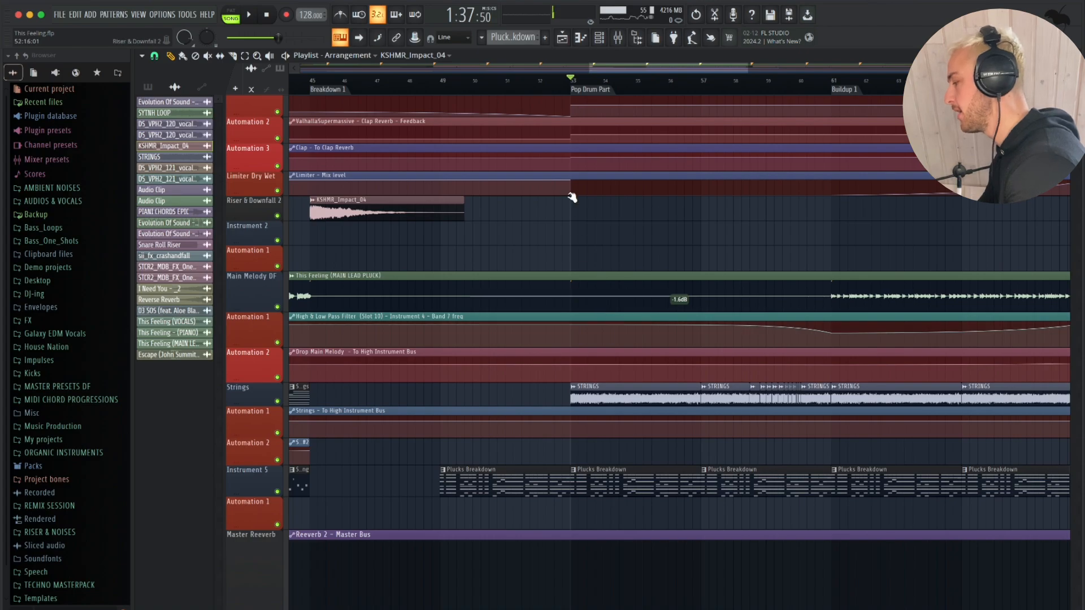
scroll(599, 480, "up", 4)
double_click(609, 486)
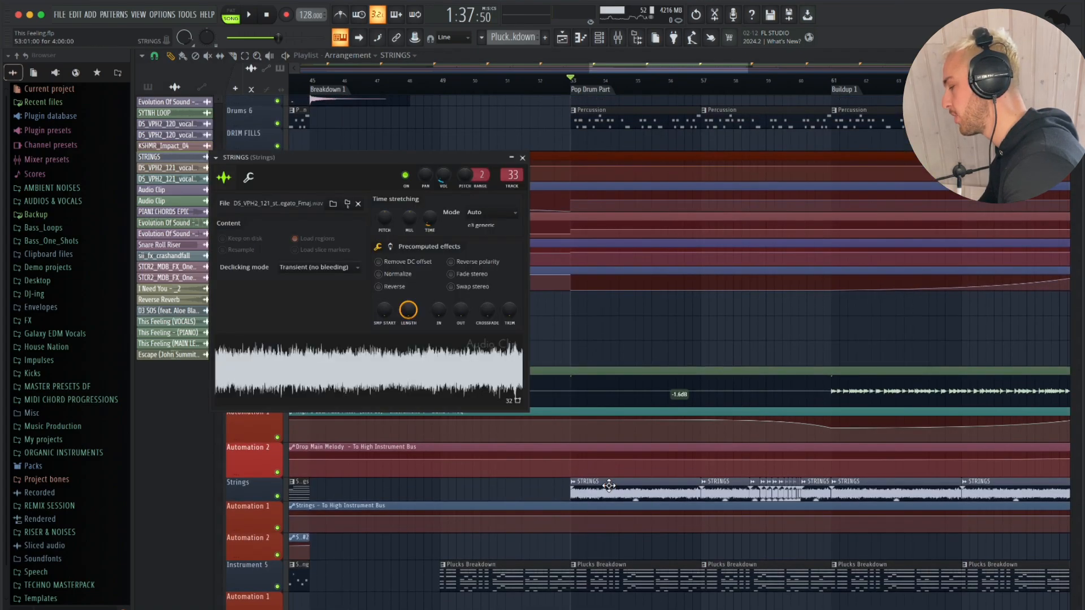
key("Escape")
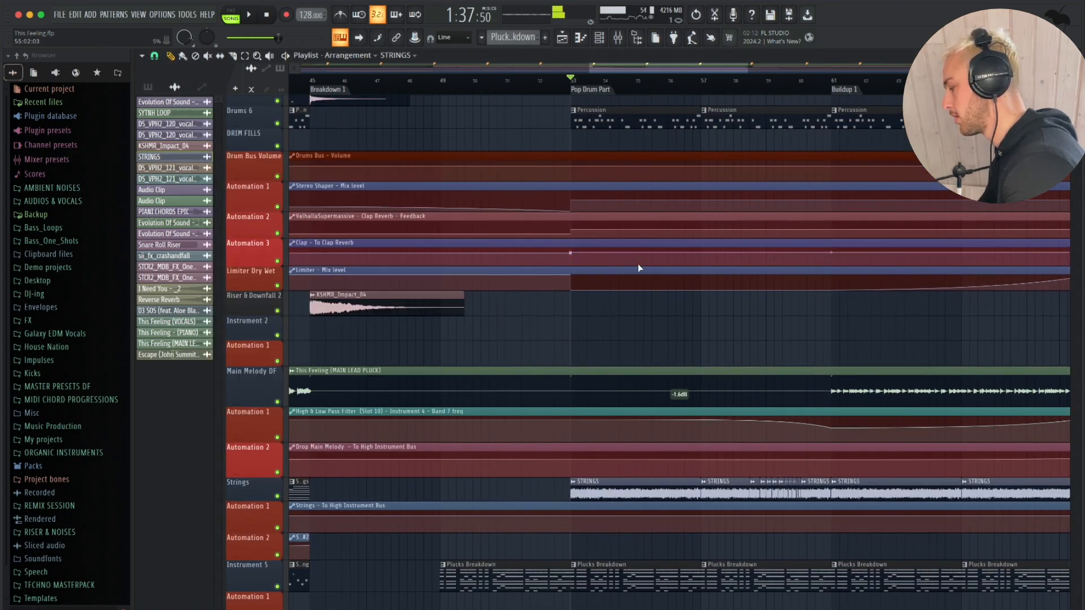
Step: Look over the automation and instrument tracks of the Pop Drum Part, and briefly play the song from its start
scroll(638, 322, "down", 3)
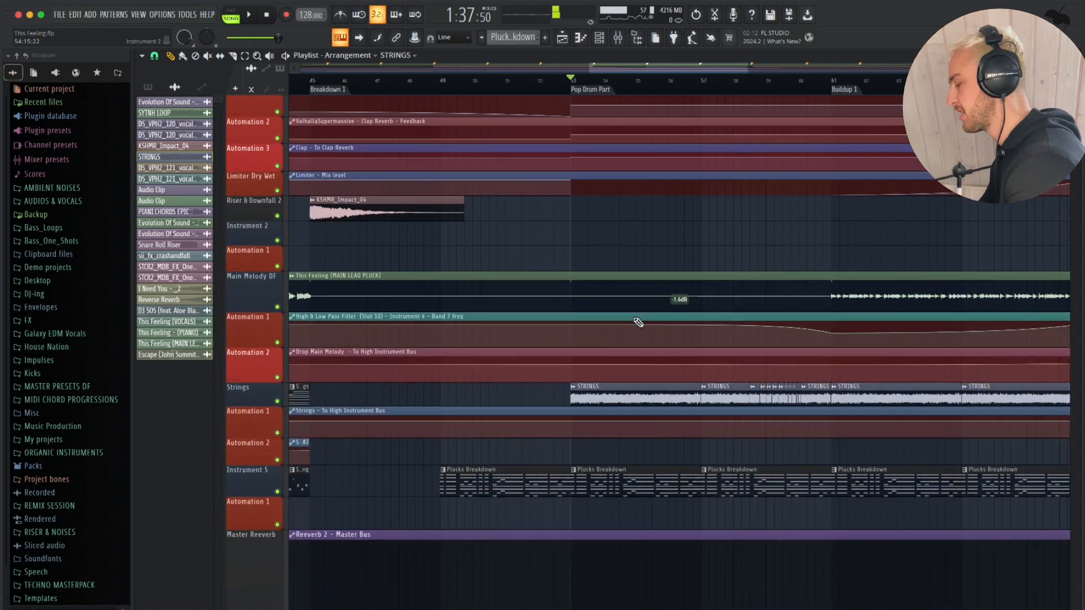
scroll(638, 322, "up", 4)
scroll(642, 319, "up", 5)
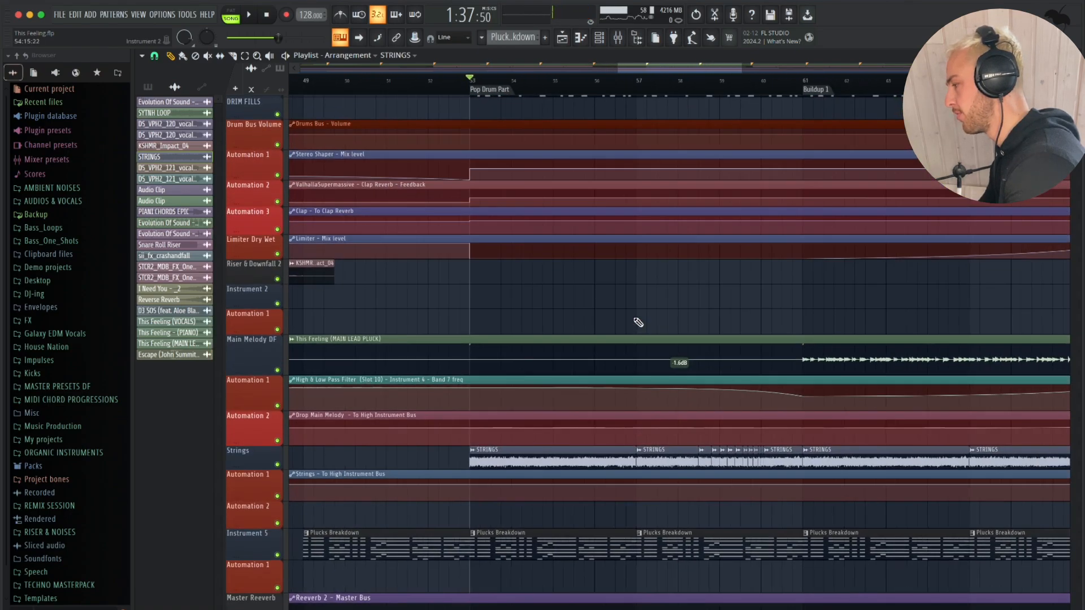
scroll(538, 351, "down", 3)
key("space")
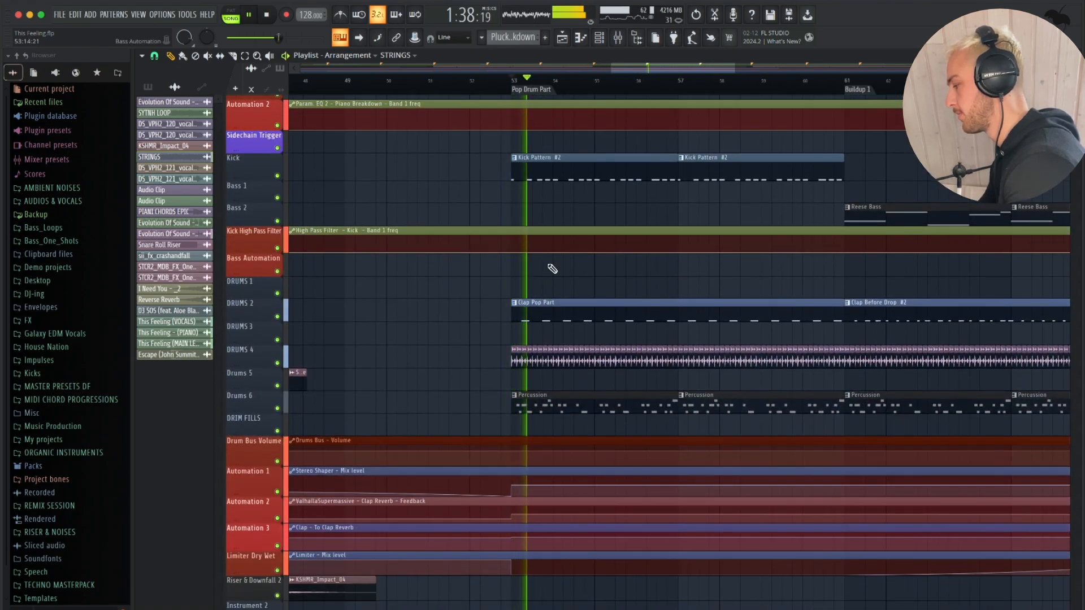
key("space")
Step: Play Kick Pattern #2 in the piano roll with the metronome briefly on, and view the Clap Pop Part notes
double_click(544, 175)
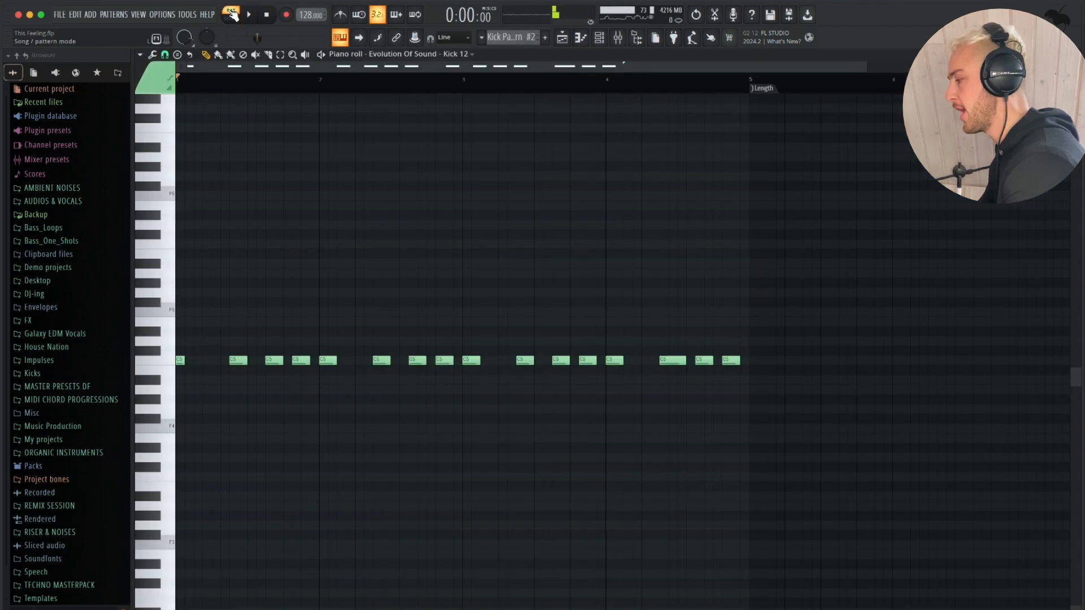
key("space")
scroll(395, 189, "up", 1)
left_click(341, 17)
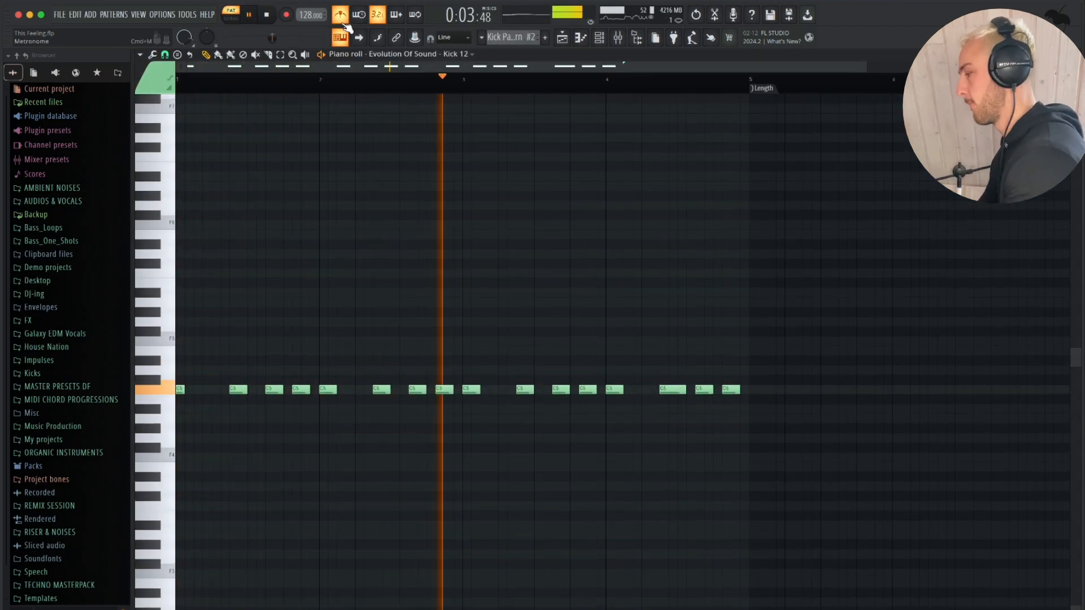
left_click(342, 21)
key("Escape")
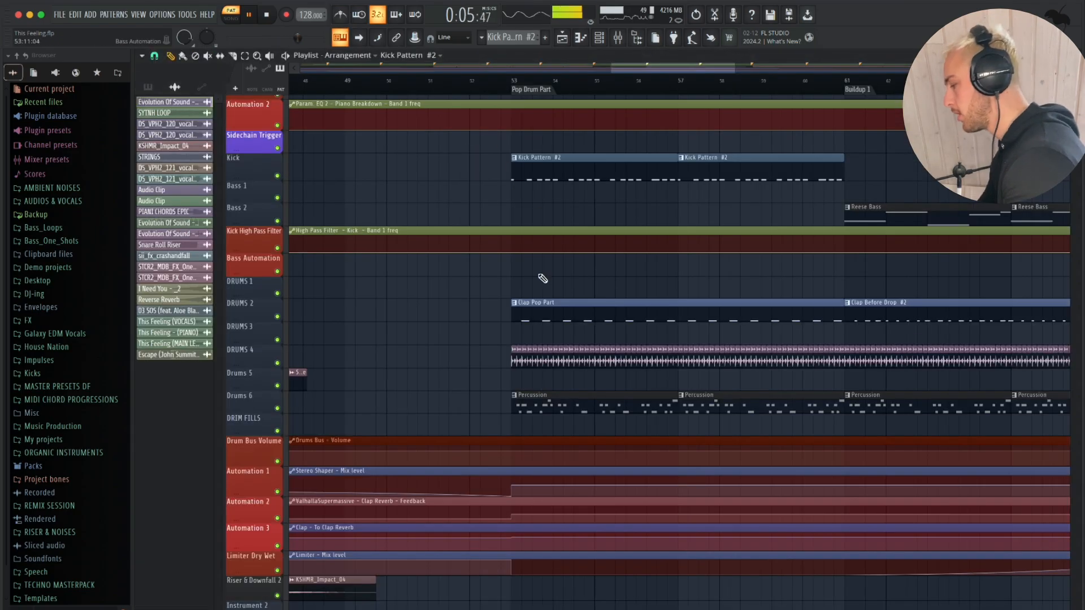
double_click(537, 310)
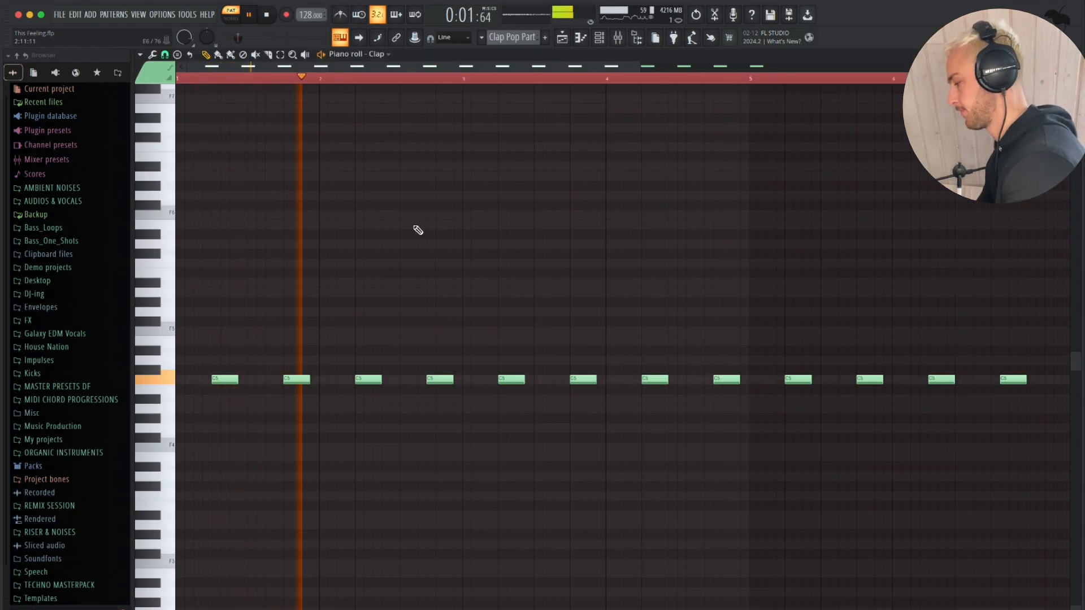
key("Escape")
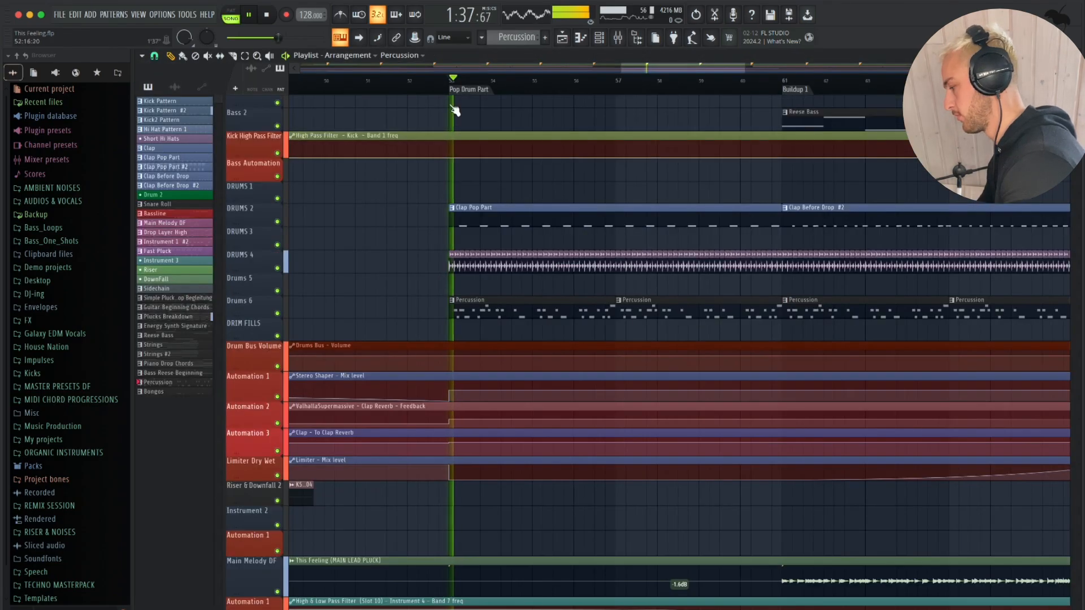
Step: Play the song from the Pop Drum Part while looking over its drum and percussion tracks, and stop playback
scroll(502, 209, "down", 3)
scroll(562, 257, "up", 1)
scroll(562, 257, "right", 1)
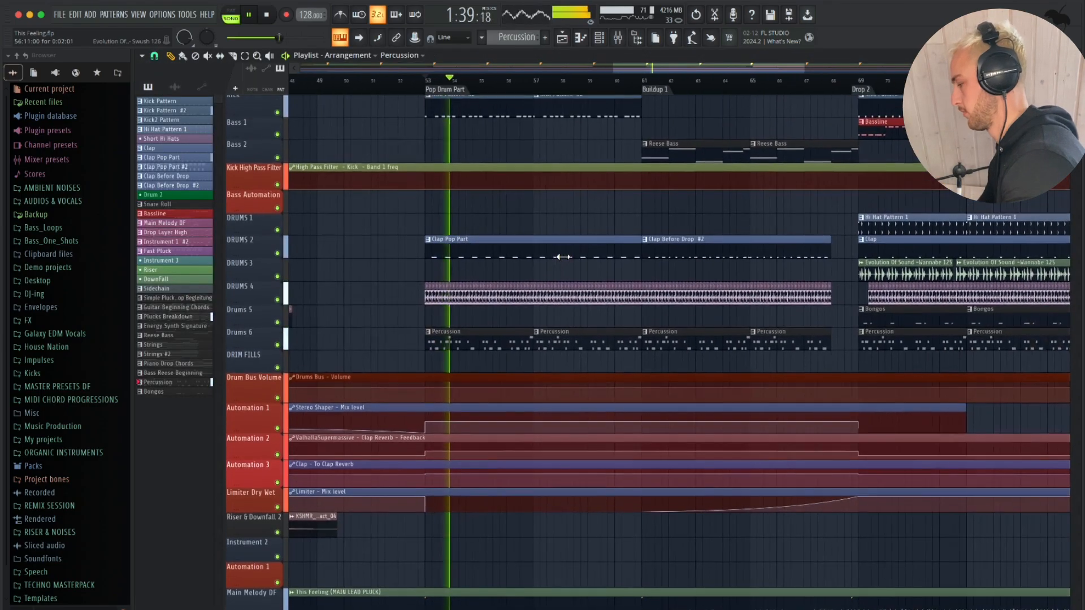
scroll(563, 257, "down", 2)
scroll(563, 257, "right", 2)
scroll(563, 257, "up", 1)
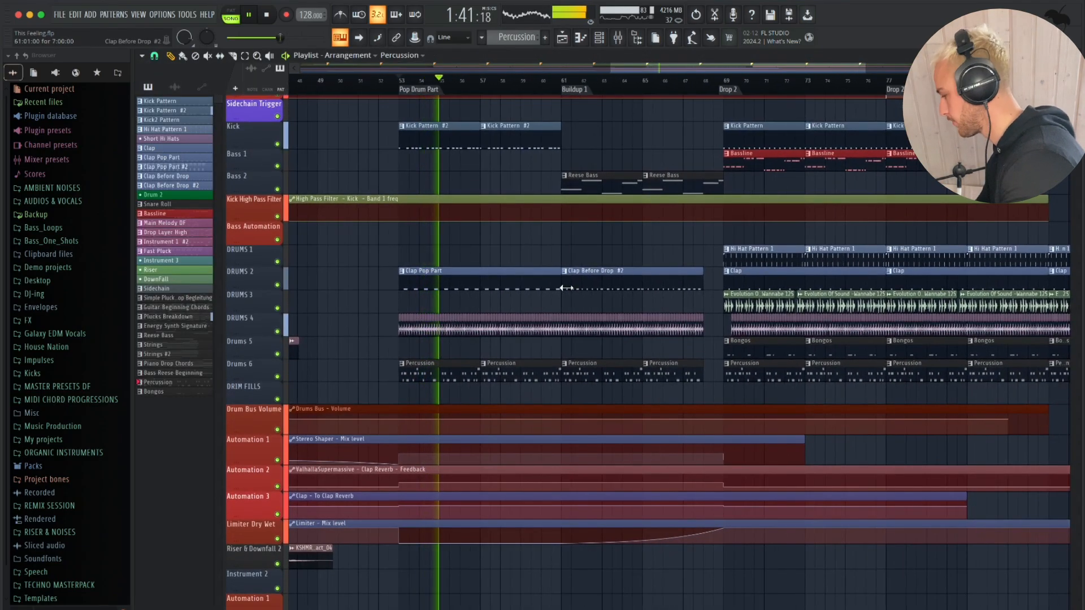
scroll(566, 288, "up", 3)
scroll(567, 286, "up", 2)
scroll(566, 287, "left", 1)
key("space")
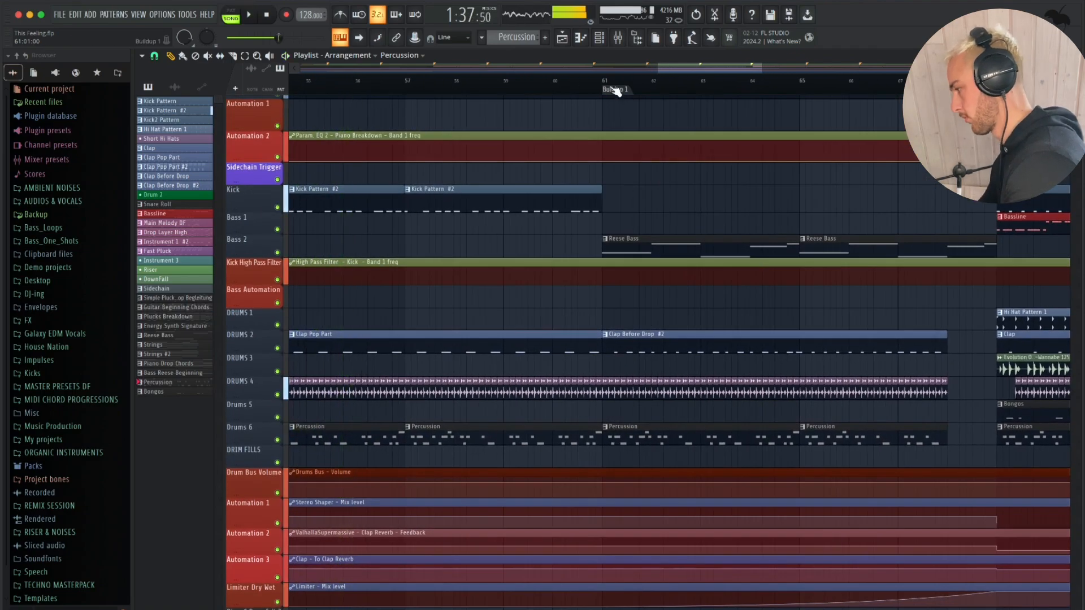
Step: Look over the piano, Reese Bass, clap and percussion clips in the Buildup 1 section
scroll(693, 158, "up", 2)
scroll(693, 158, "down", 2)
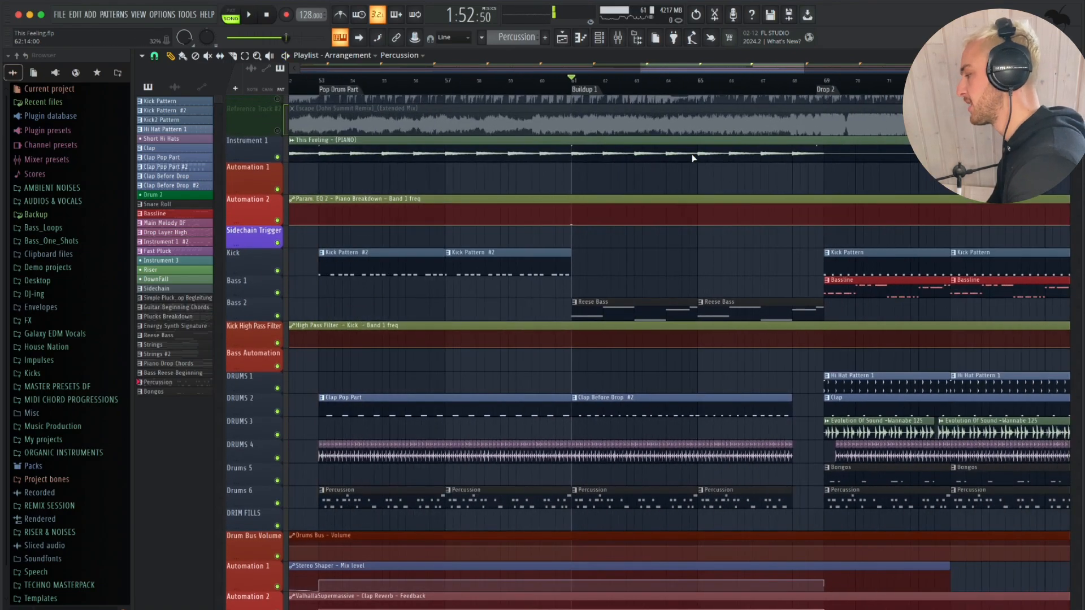
scroll(706, 203, "up", 1)
scroll(708, 202, "down", 2)
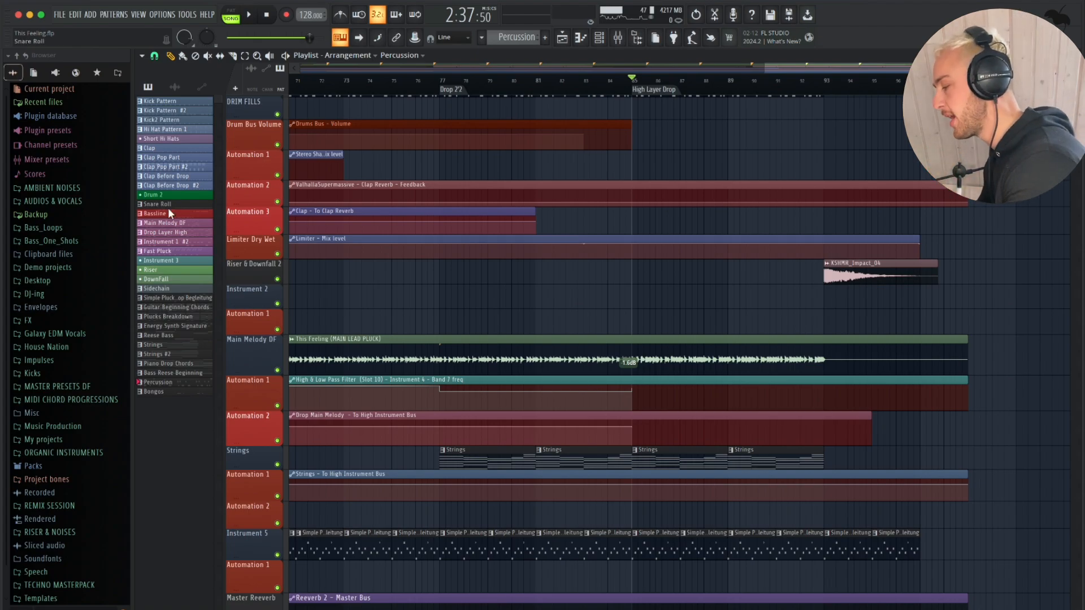
Step: Play the Drop Layer High pattern in the piano roll, comparing it with its upper octave notes deleted and restored
left_click(171, 231)
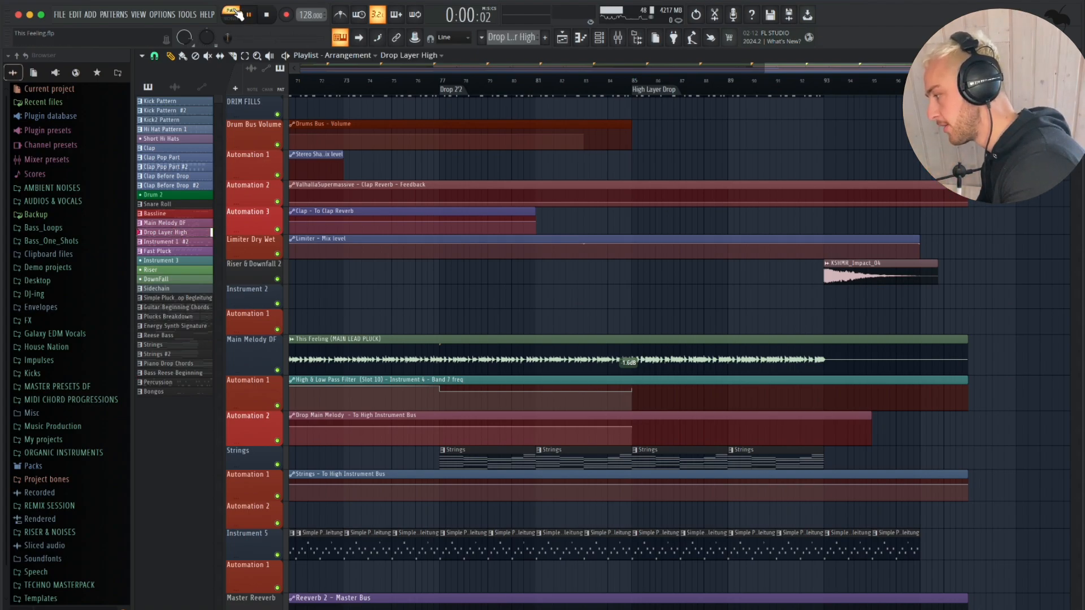
key("F7")
left_click_drag(920, 172, 153, 310)
key("Delete")
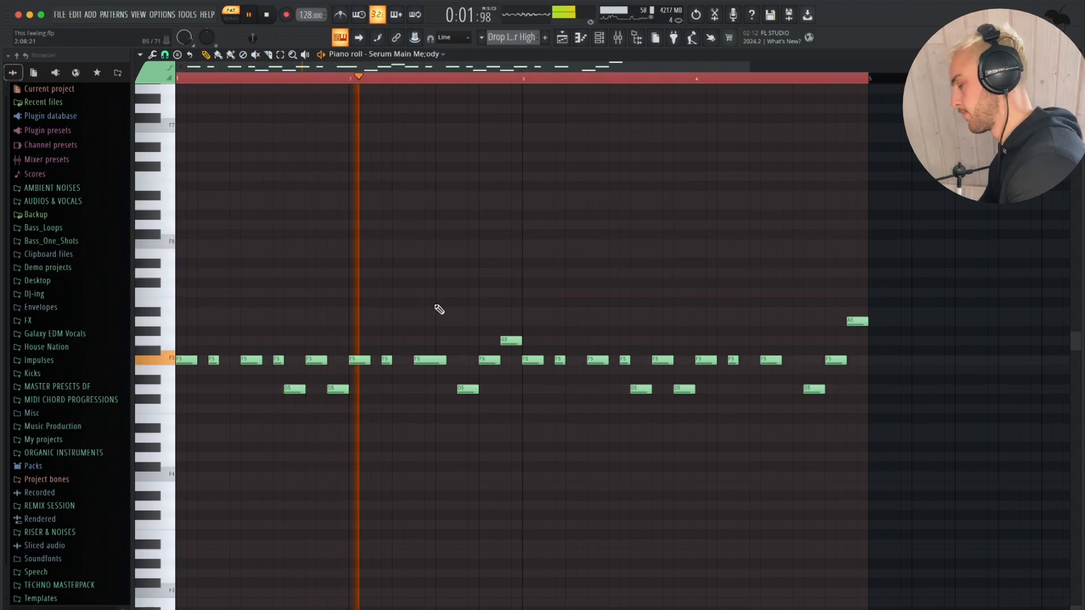
key("ctrl+z")
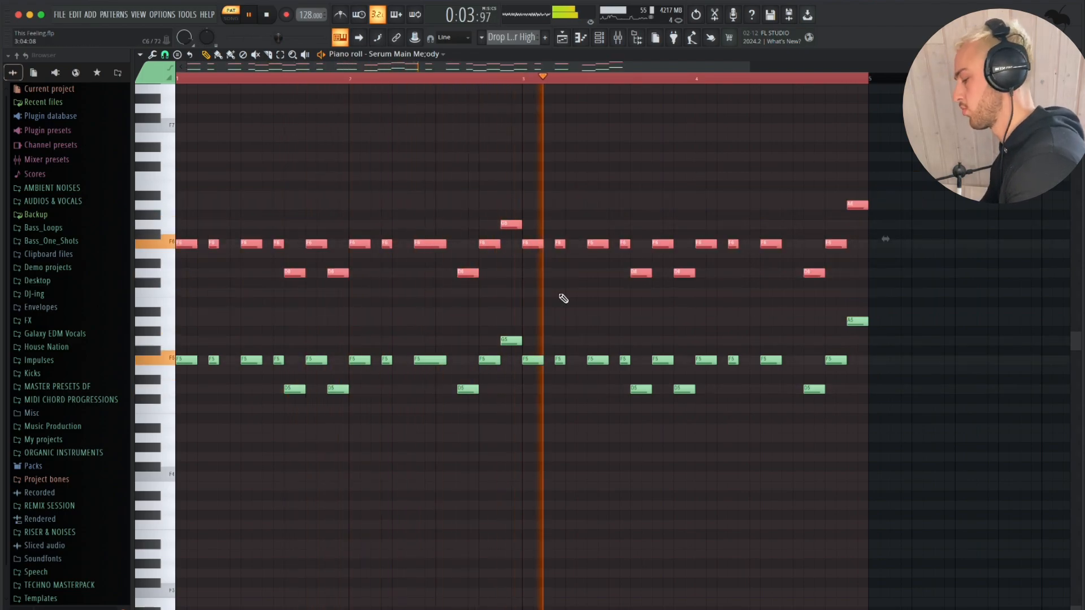
key("Escape")
key("Escape")
Step: Look over the melody, automation, strings and pluck tracks of the High Layer Drop in the playlist
scroll(654, 265, "down", 2)
scroll(653, 265, "down", 3)
scroll(654, 264, "right", 1)
key("space")
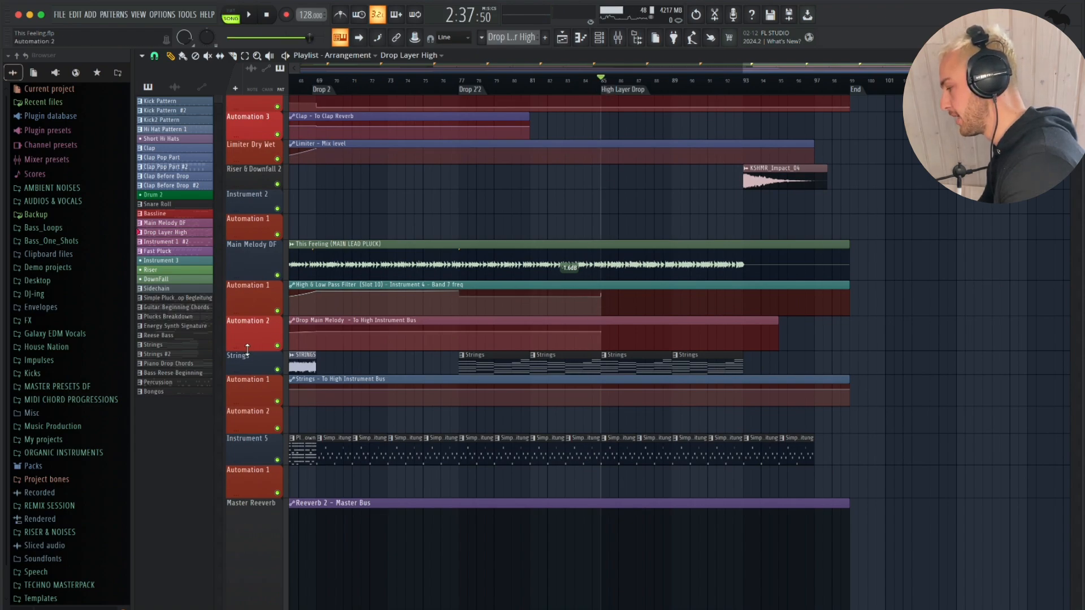
left_click_drag(245, 349, 245, 486)
Step: Examine the vocal, piano and impact clips in the outro between the High Layer Drop and the End marker
scroll(245, 486, "down", 1)
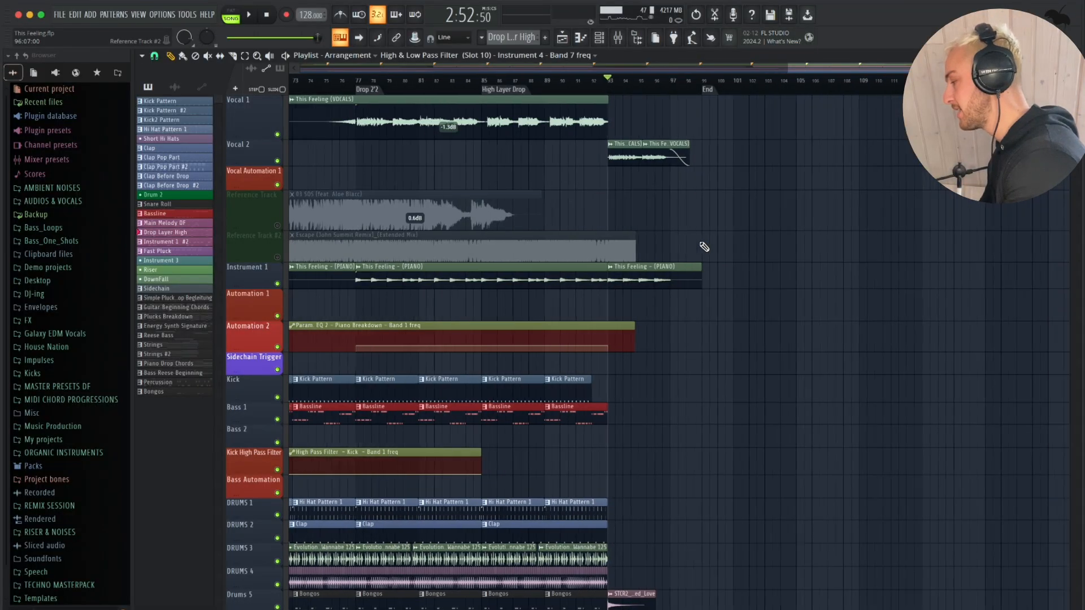
scroll(704, 247, "up", 2)
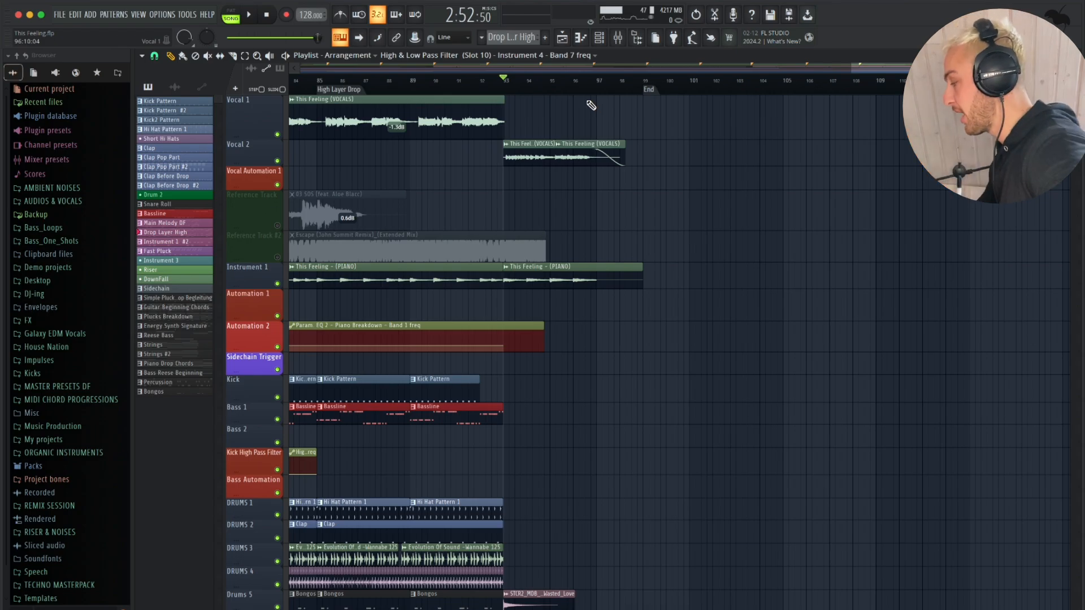
scroll(516, 241, "up", 3)
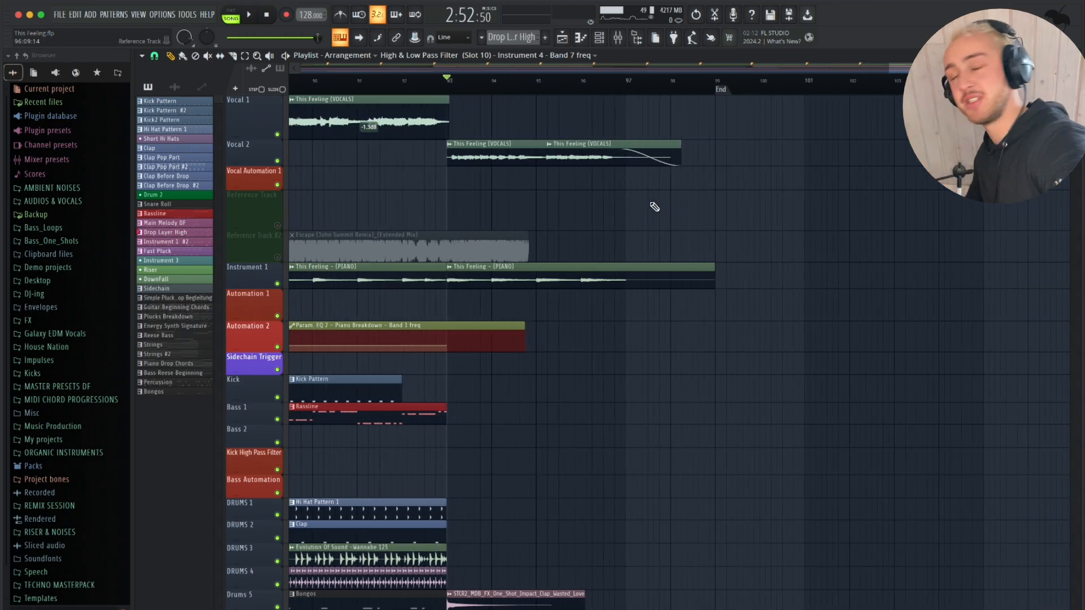